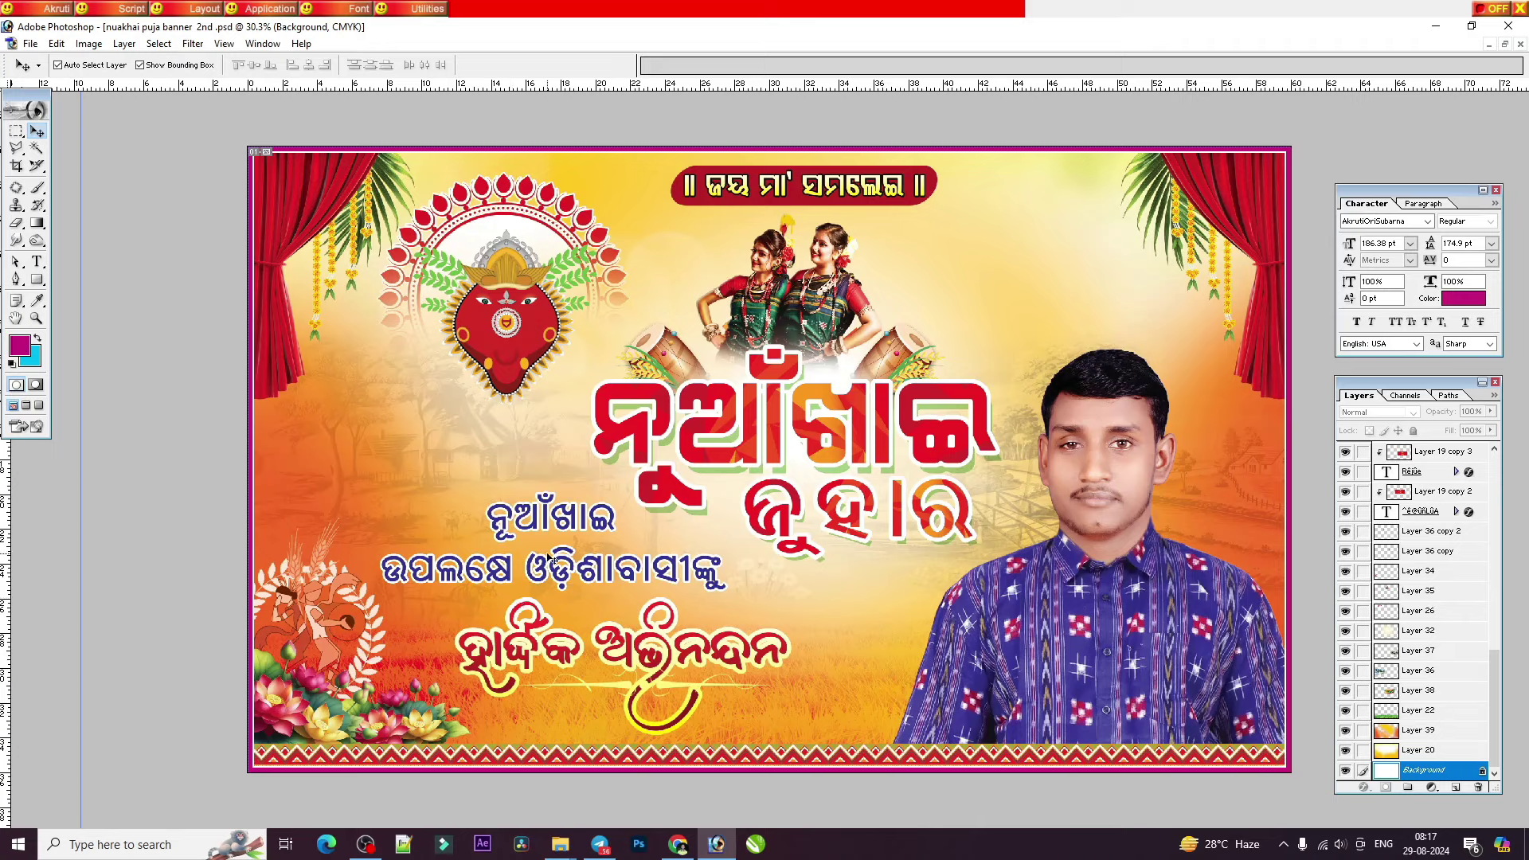
Step: Nudge the goddess emblem a little down and to the right on the Nuakhai banner
left_click_drag(500, 324, 511, 335)
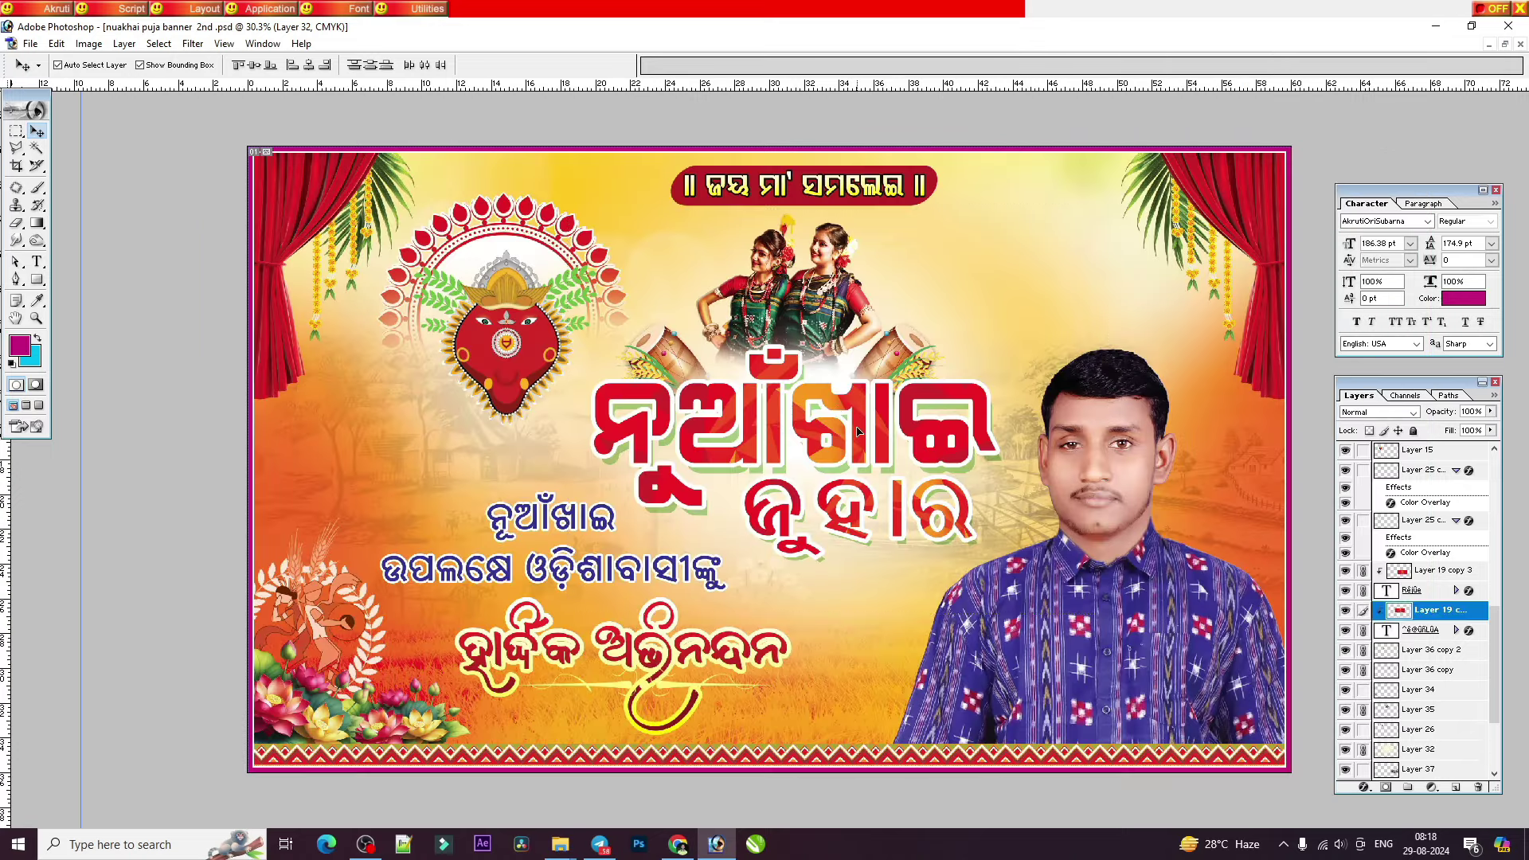
left_click_drag(769, 444, 762, 457)
left_click_drag(868, 441, 875, 428)
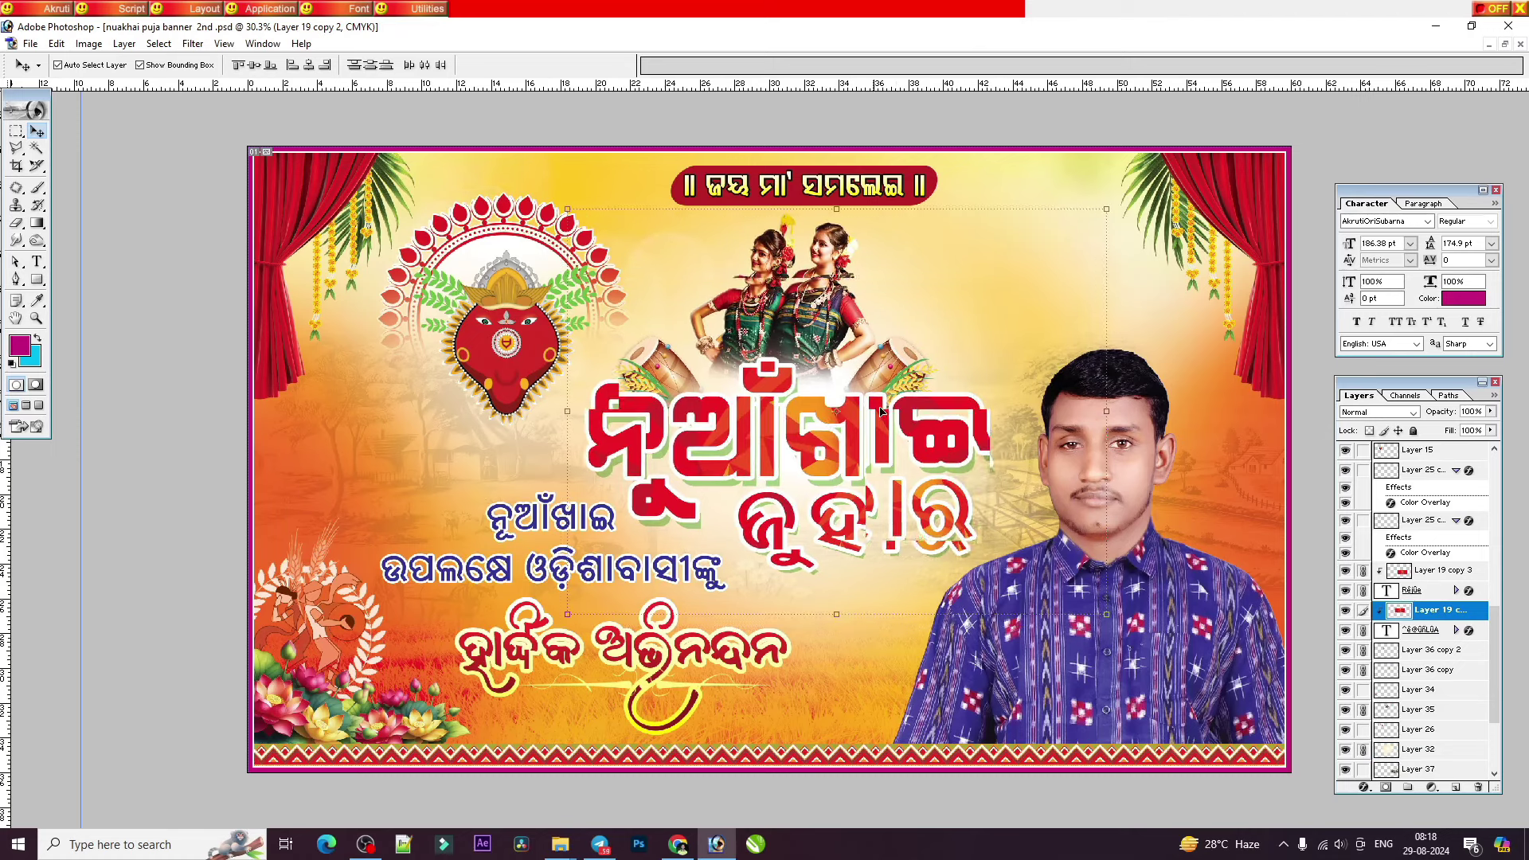
left_click(1352, 670)
left_click(1352, 670)
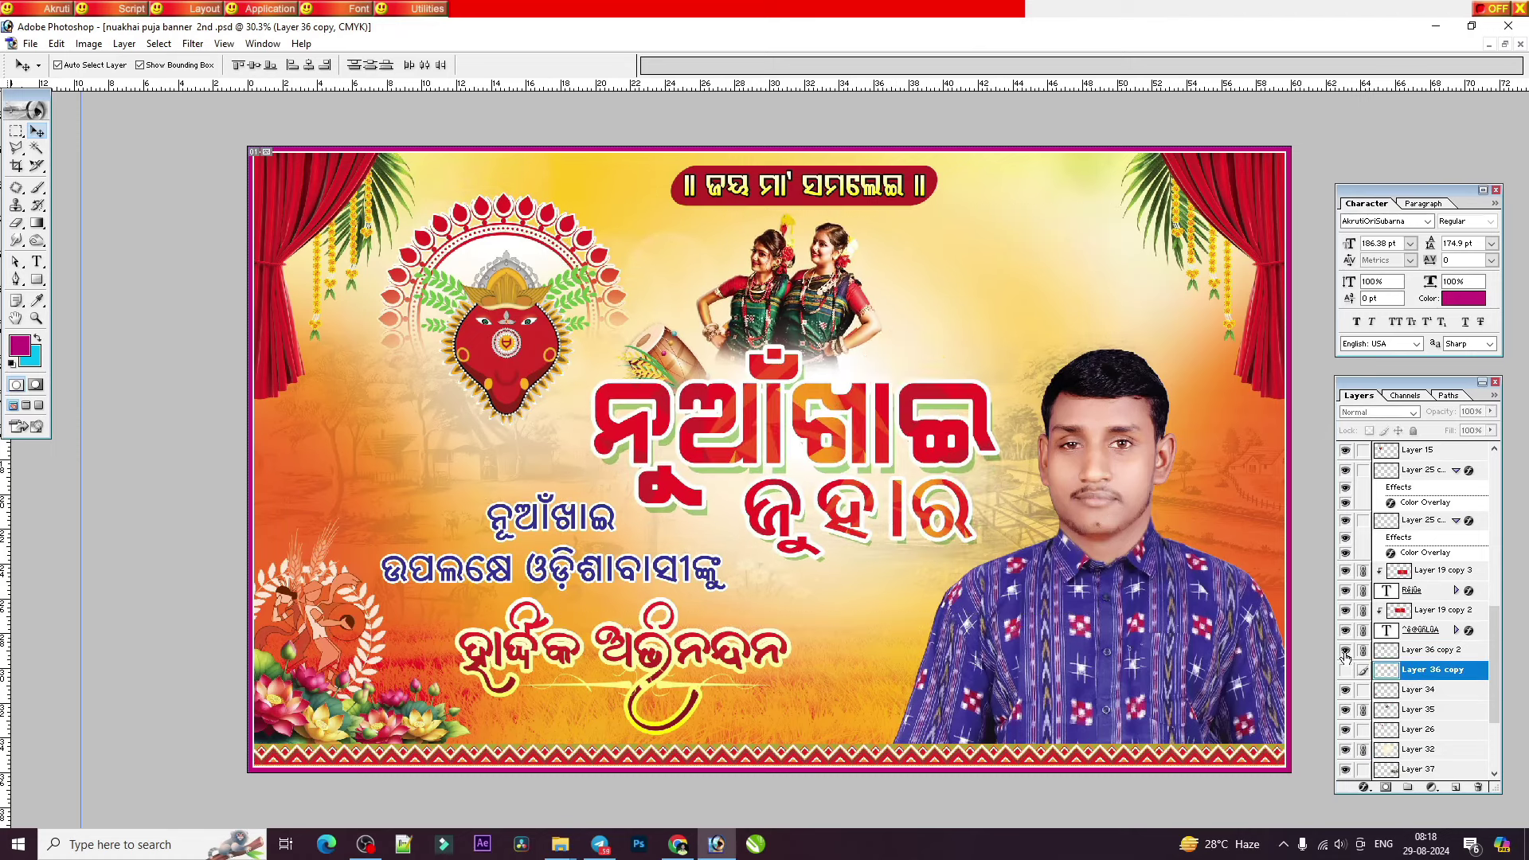
left_click(1345, 630)
left_click(1345, 650)
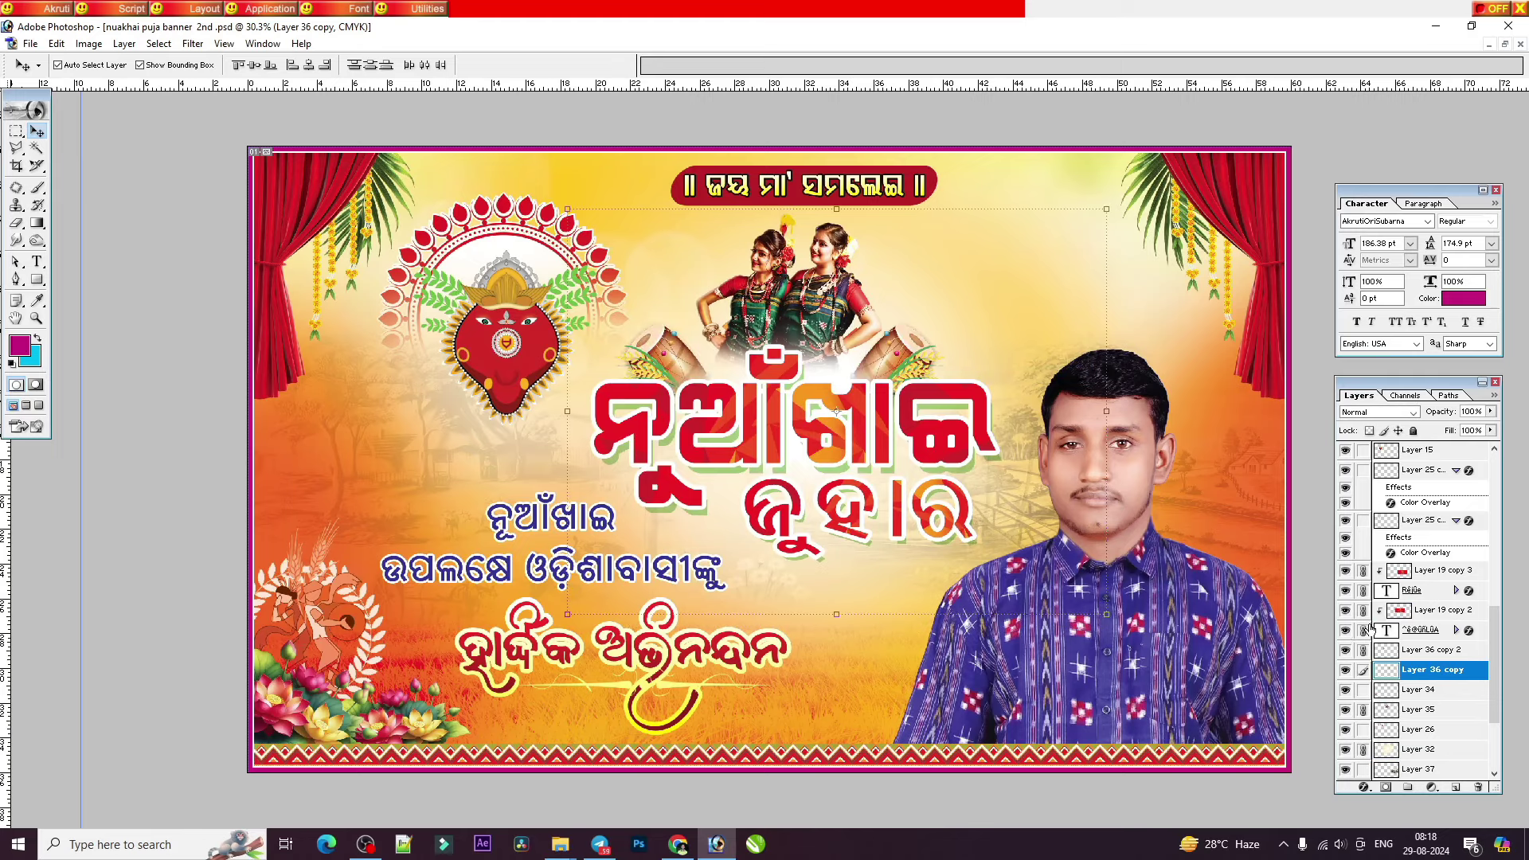
scroll(1386, 701, "down", 1)
scroll(1374, 704, "down", 1)
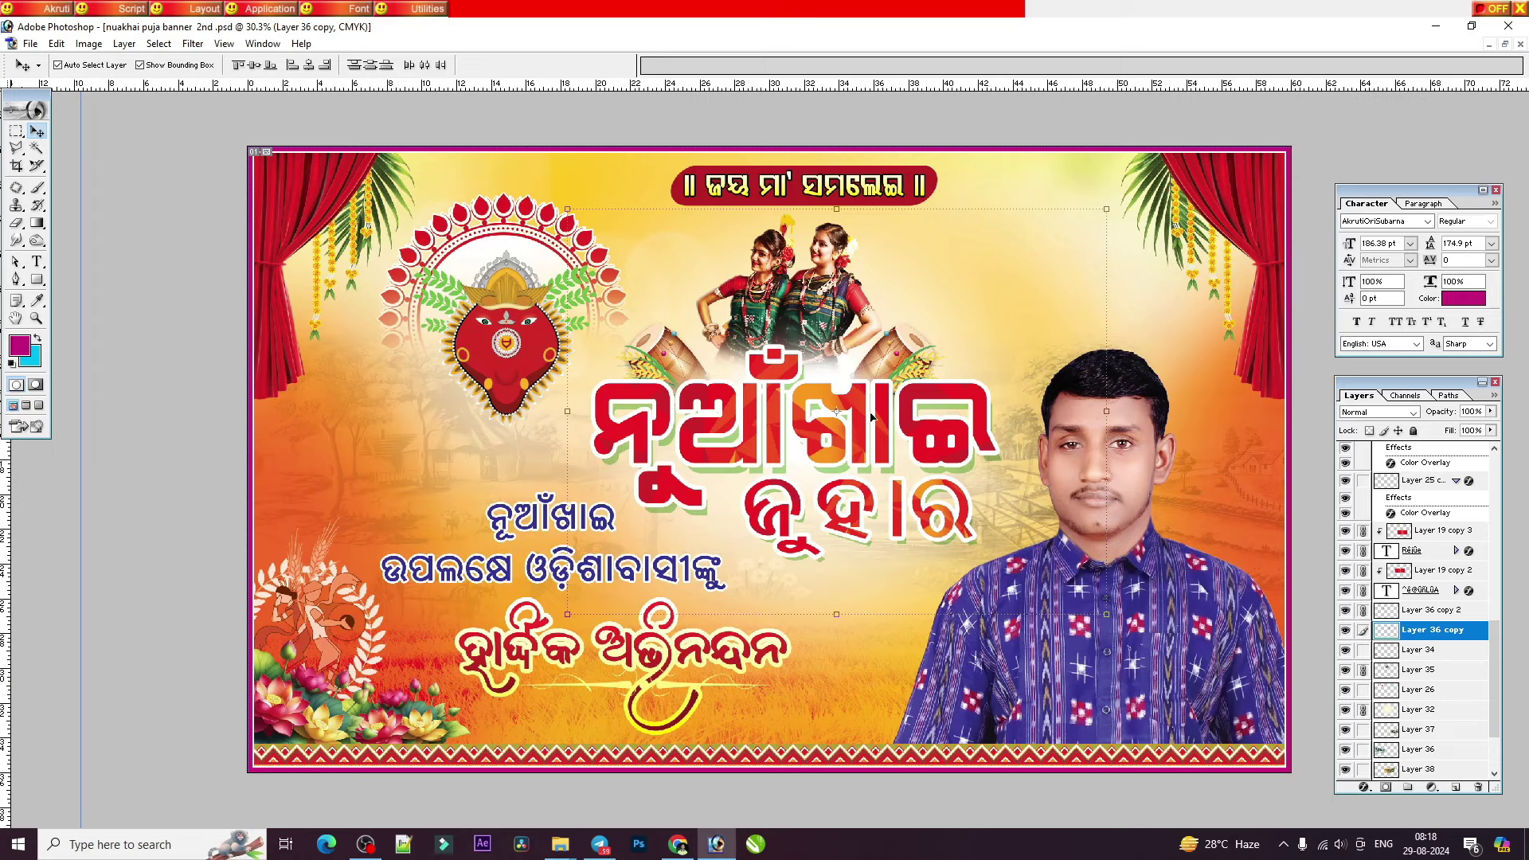
left_click_drag(865, 445, 816, 423)
key("ctrl+z")
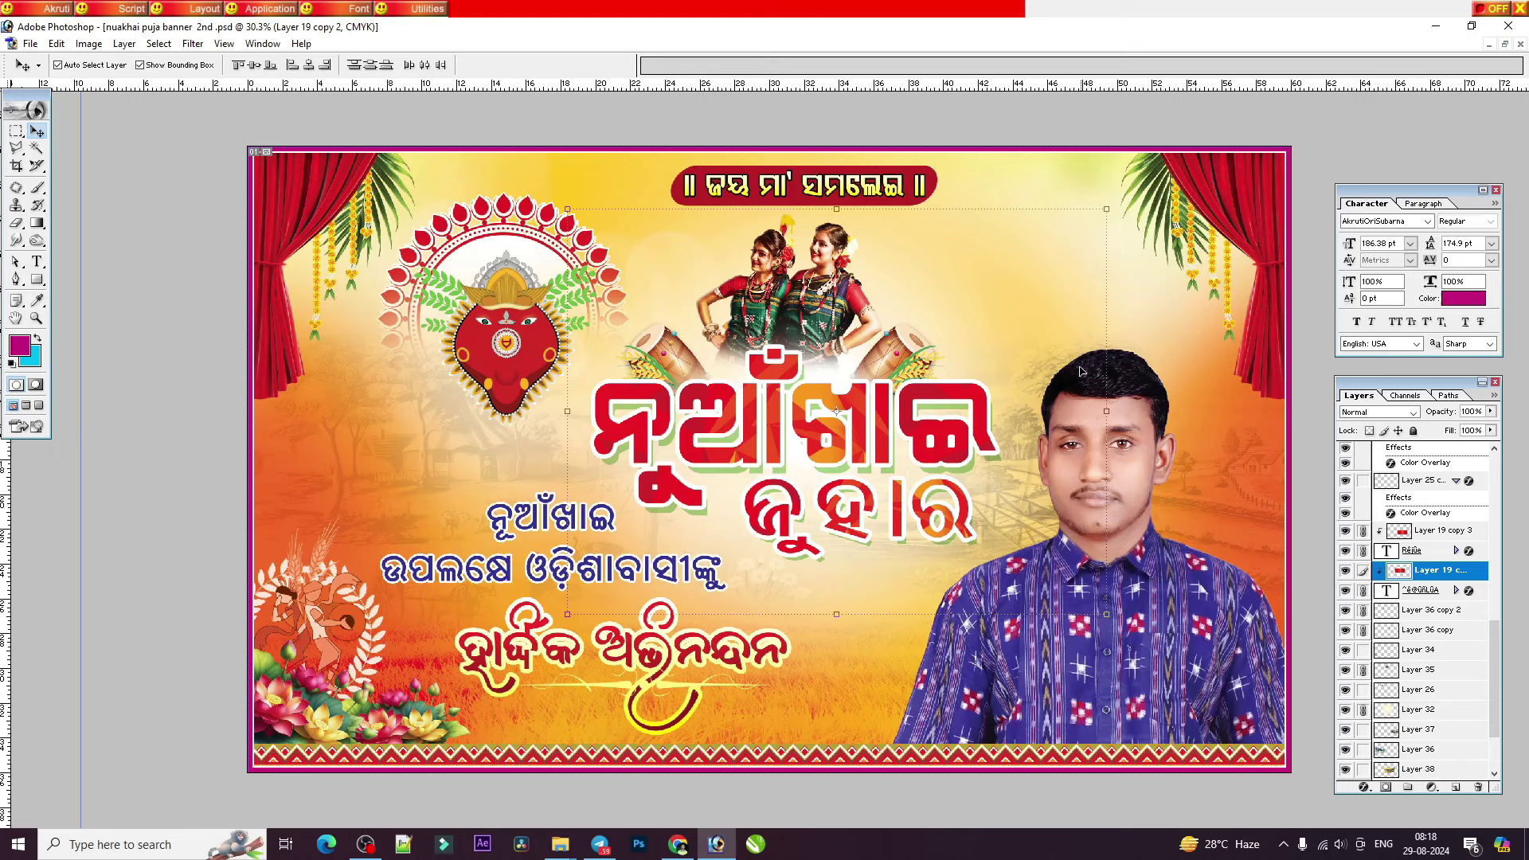
Step: Hide the orange backdrop layer and show the yellow village-field layers 36 and 38
left_click(1504, 44)
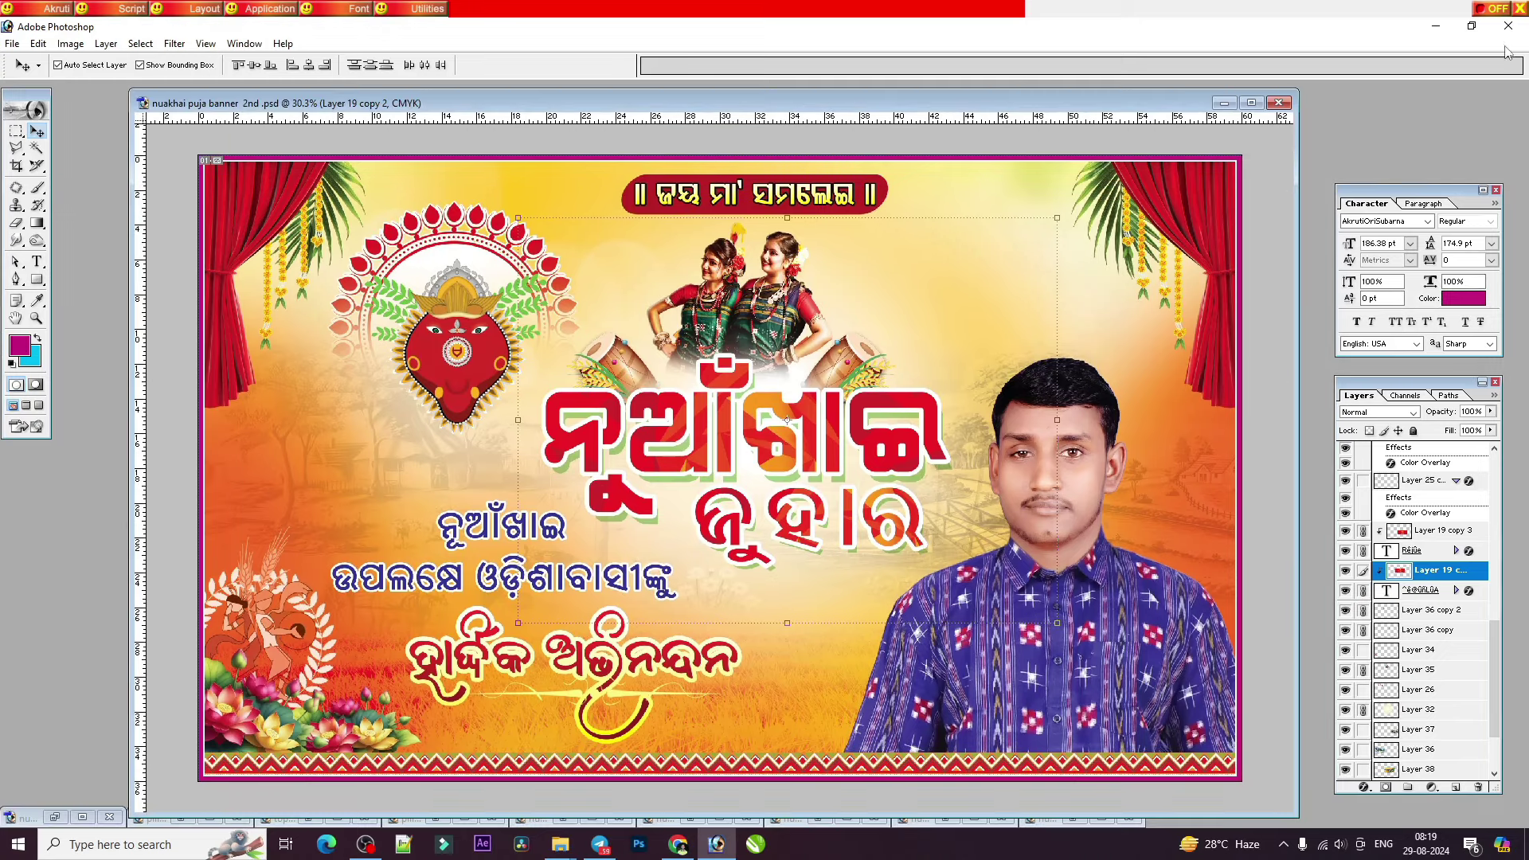
left_click(1129, 415)
left_click_drag(1345, 750, 1345, 710)
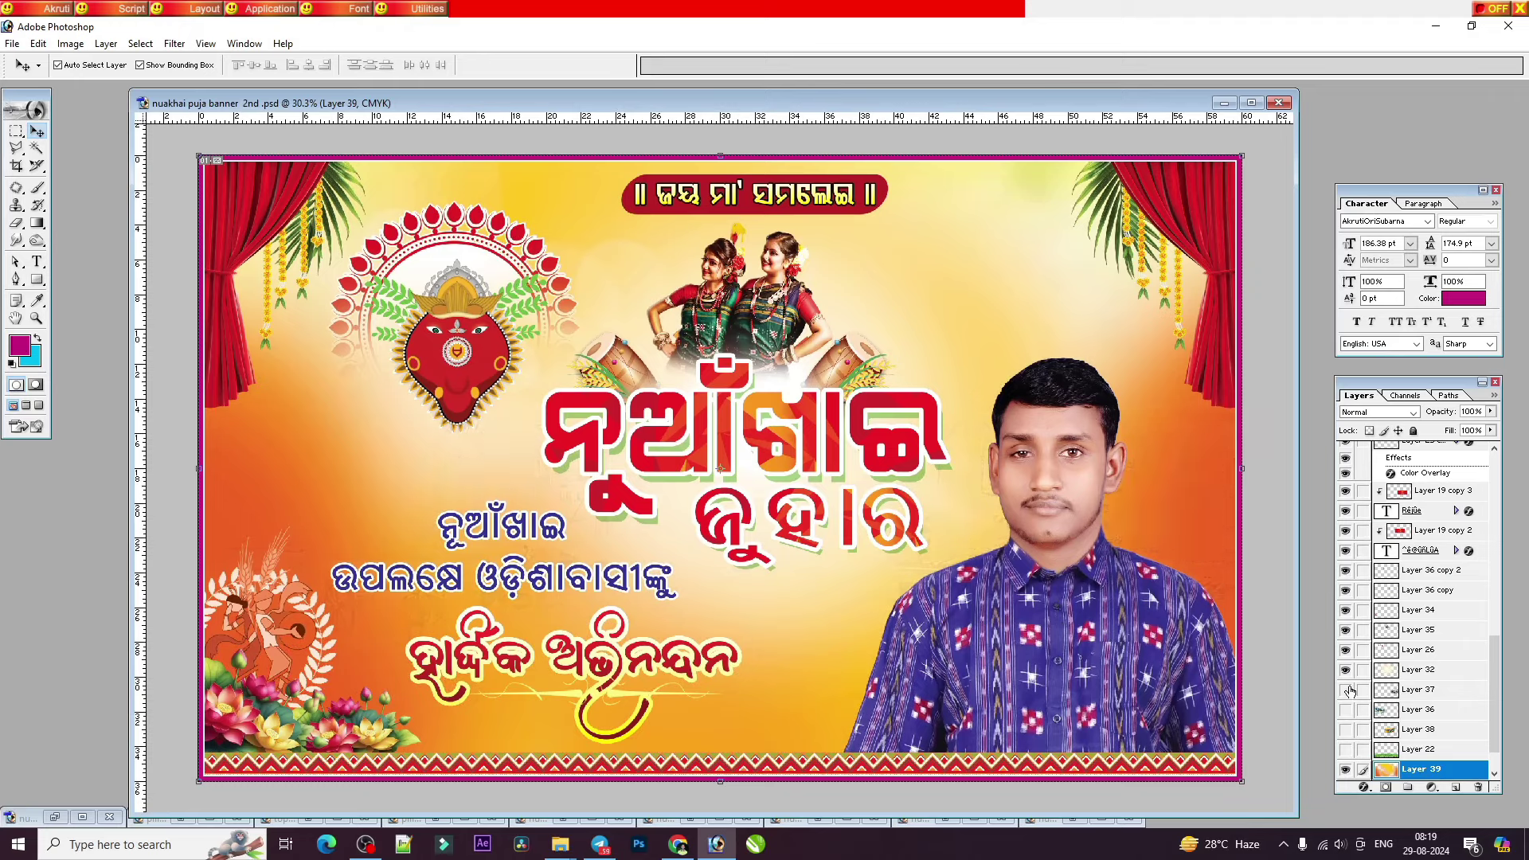
left_click_drag(1345, 712, 1346, 730)
left_click(1346, 769)
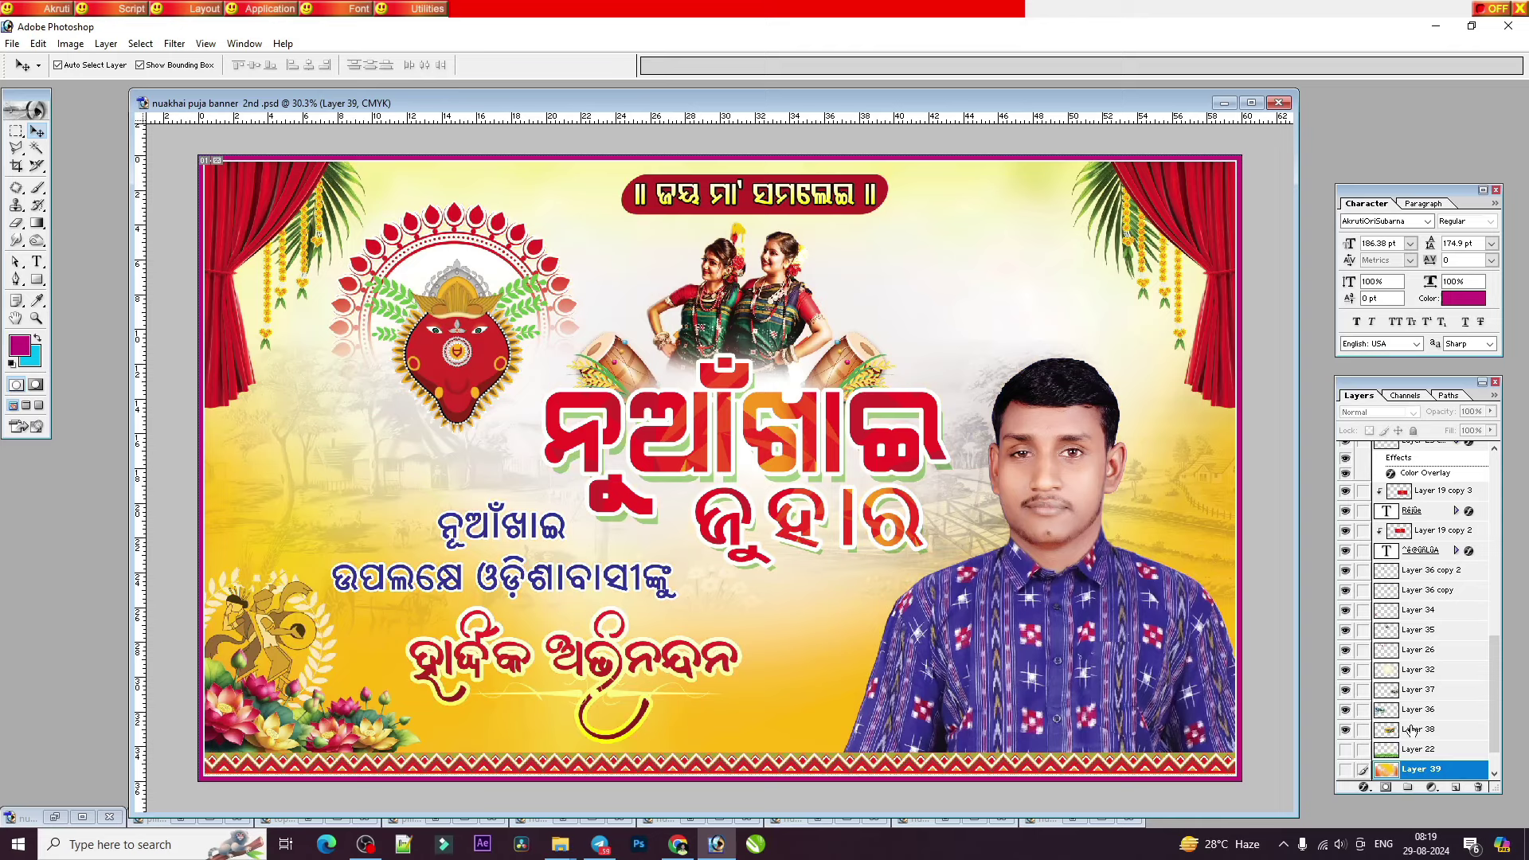
Step: Merge Layer 38 down into the field background layer with Ctrl+E
left_click(1410, 730)
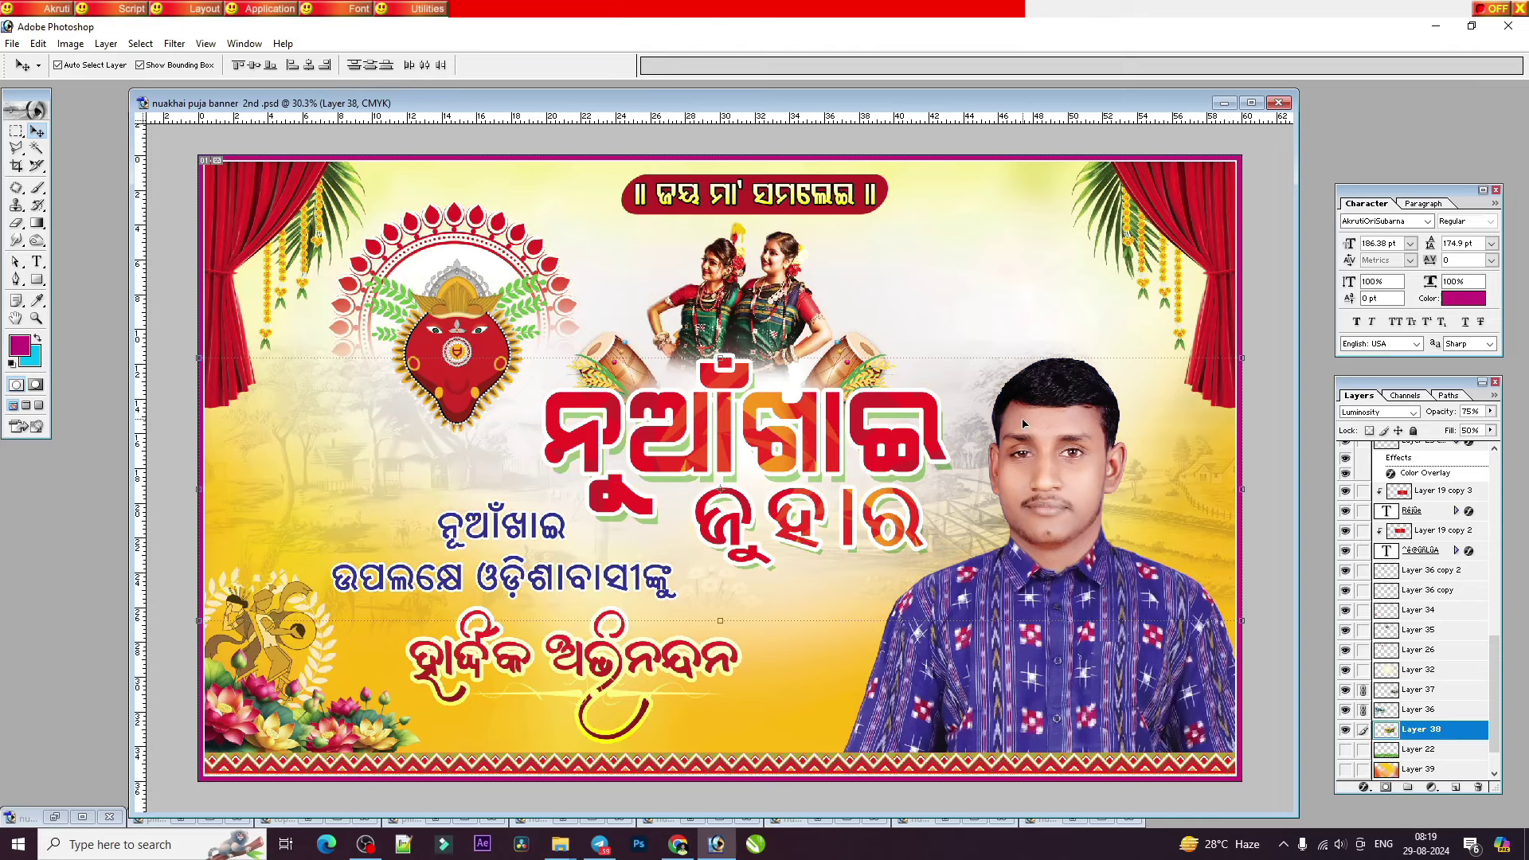
key("ctrl+e")
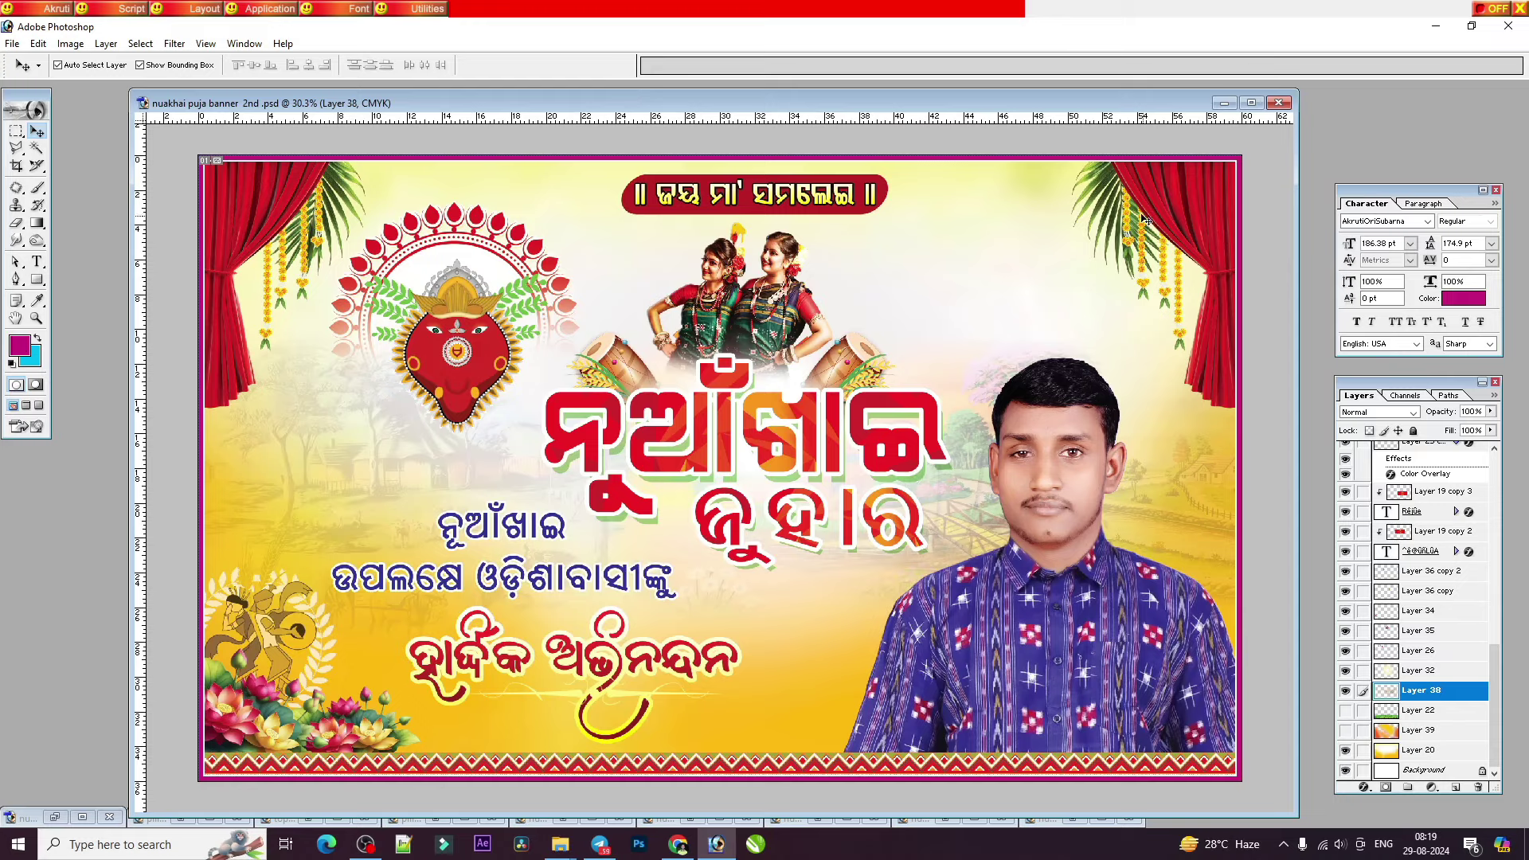
key("ctrl+plus")
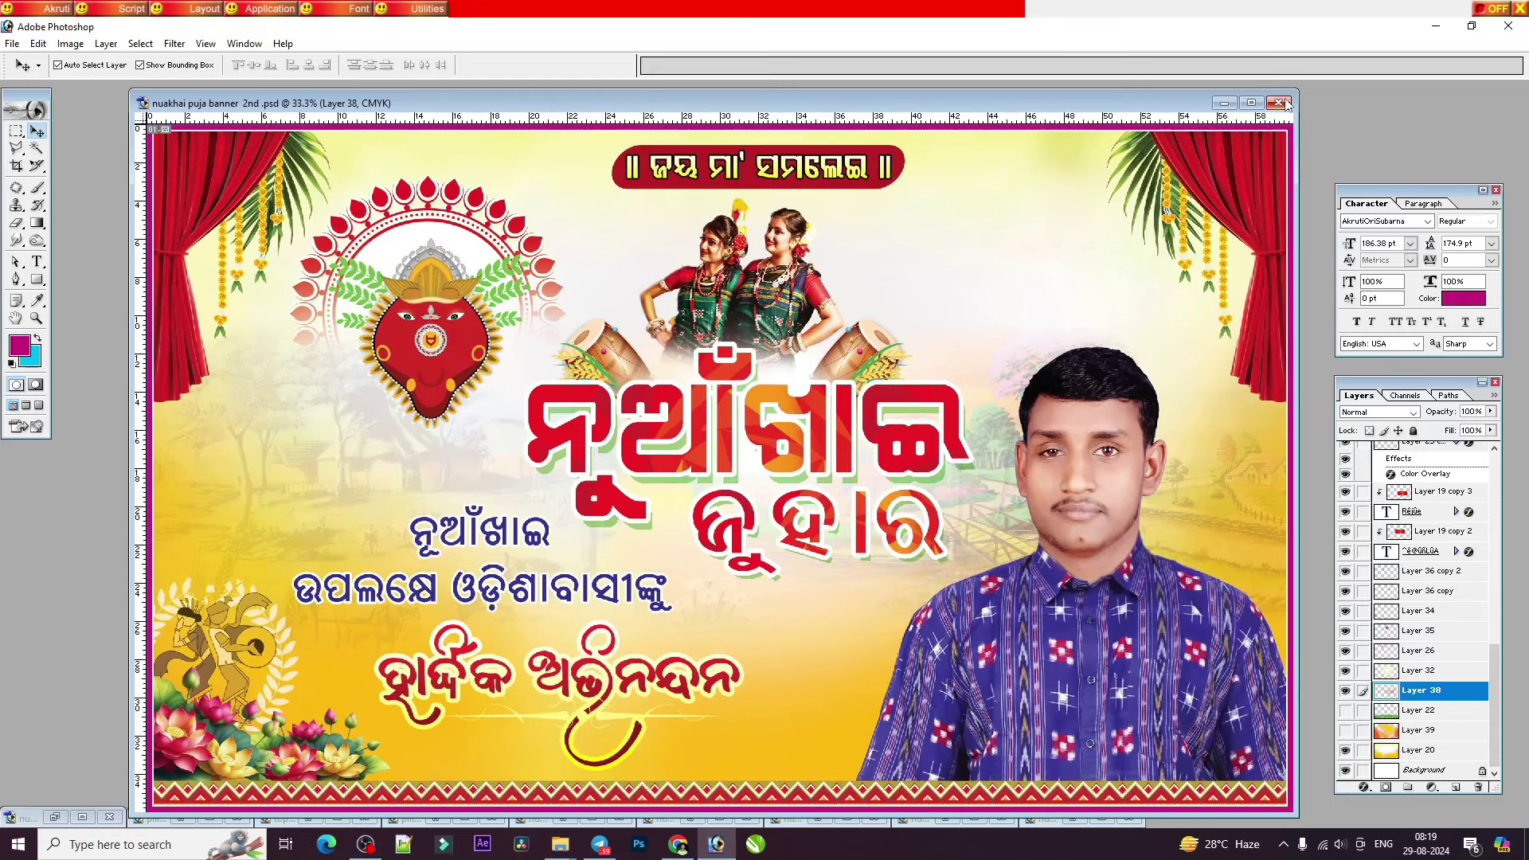
Step: Save and close the first banner, then fit nuakha i banner.psd in the window
left_click(1279, 103)
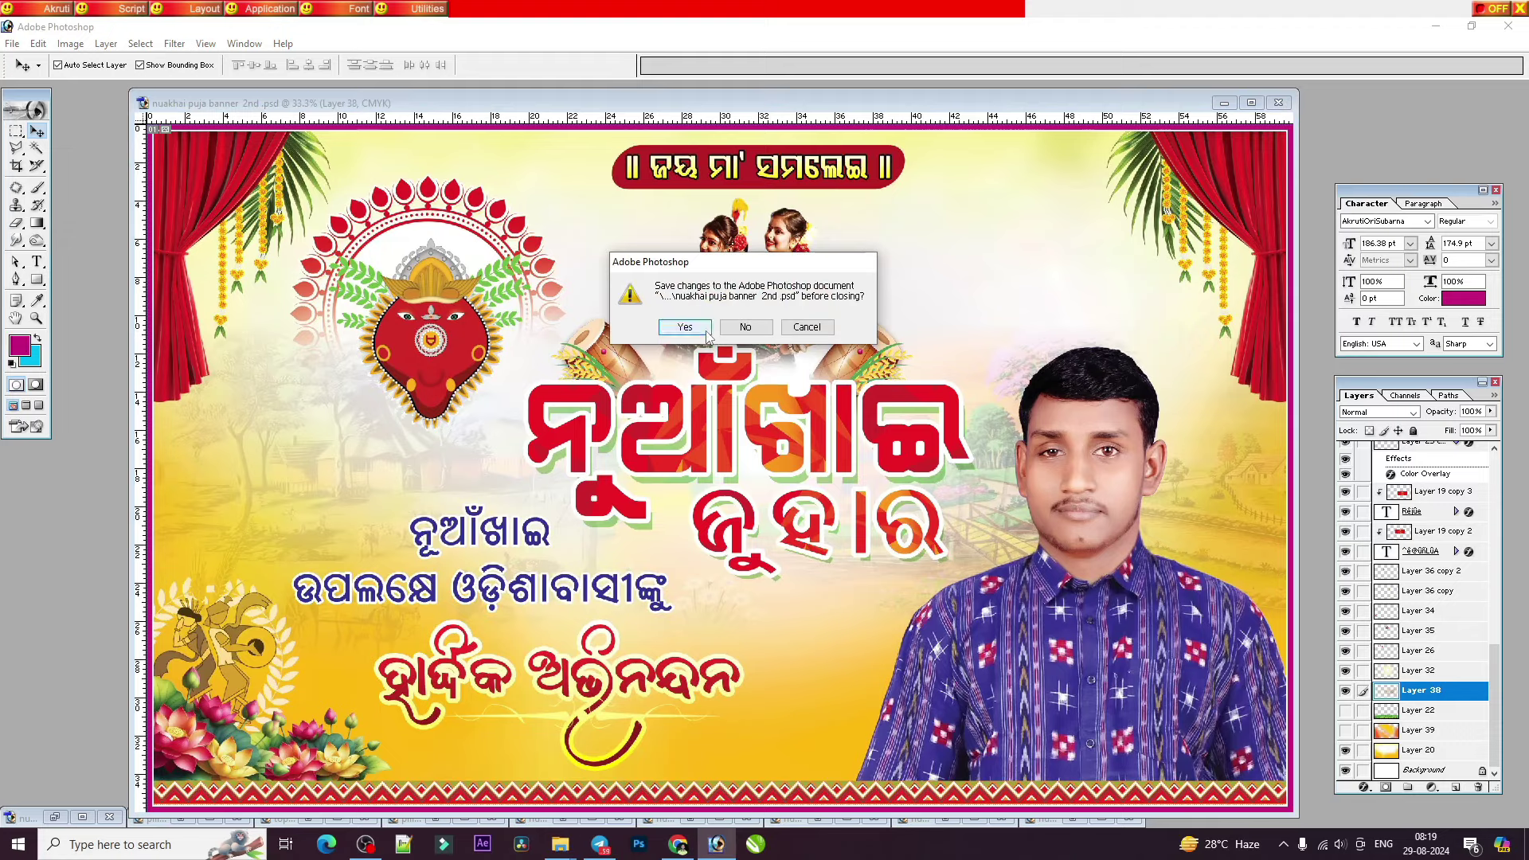
left_click(685, 326)
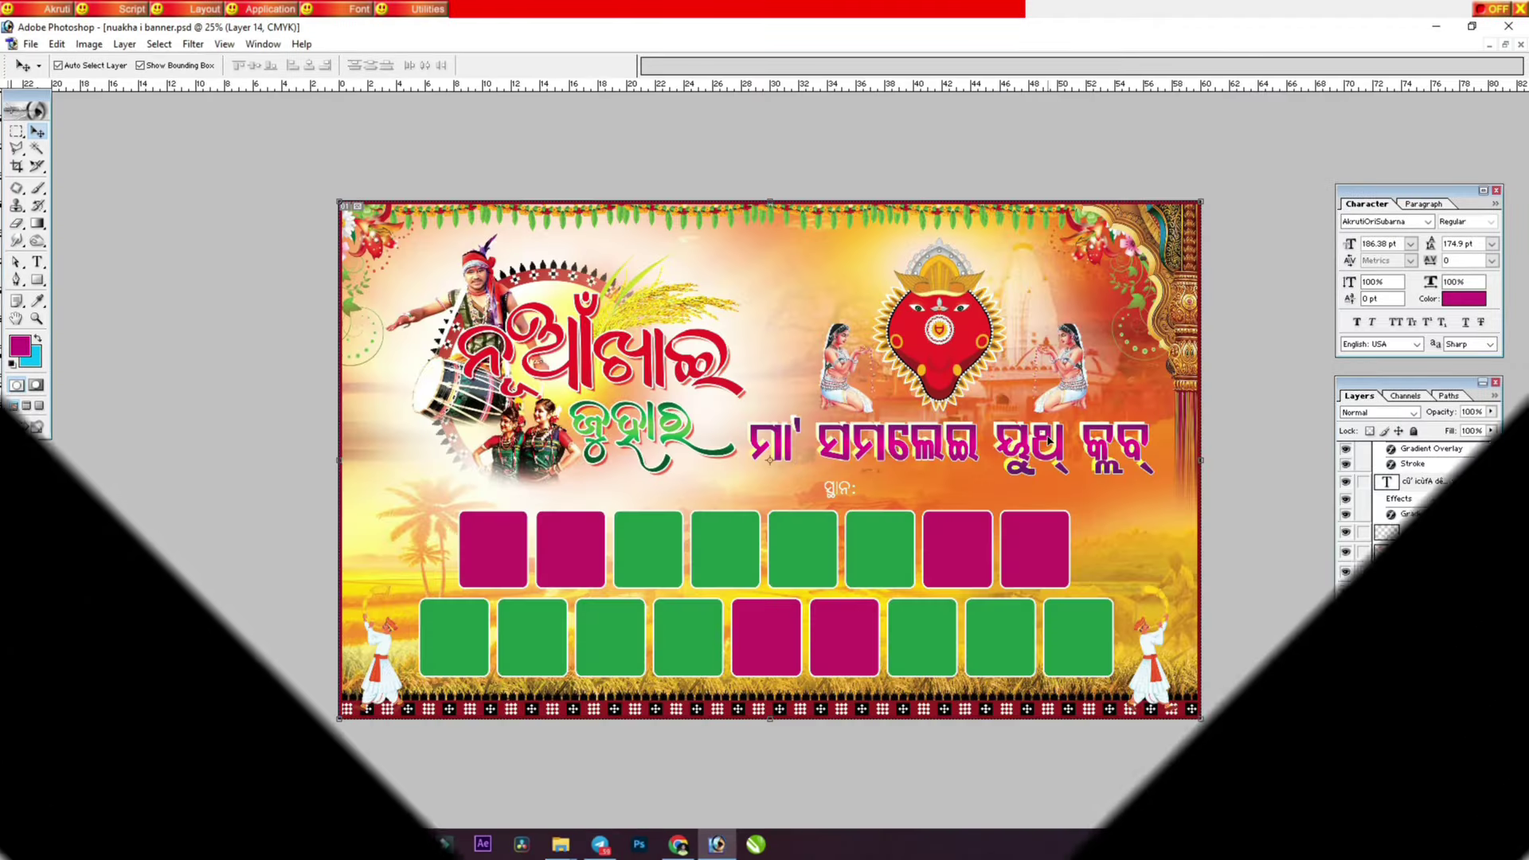
key("ctrl+minus")
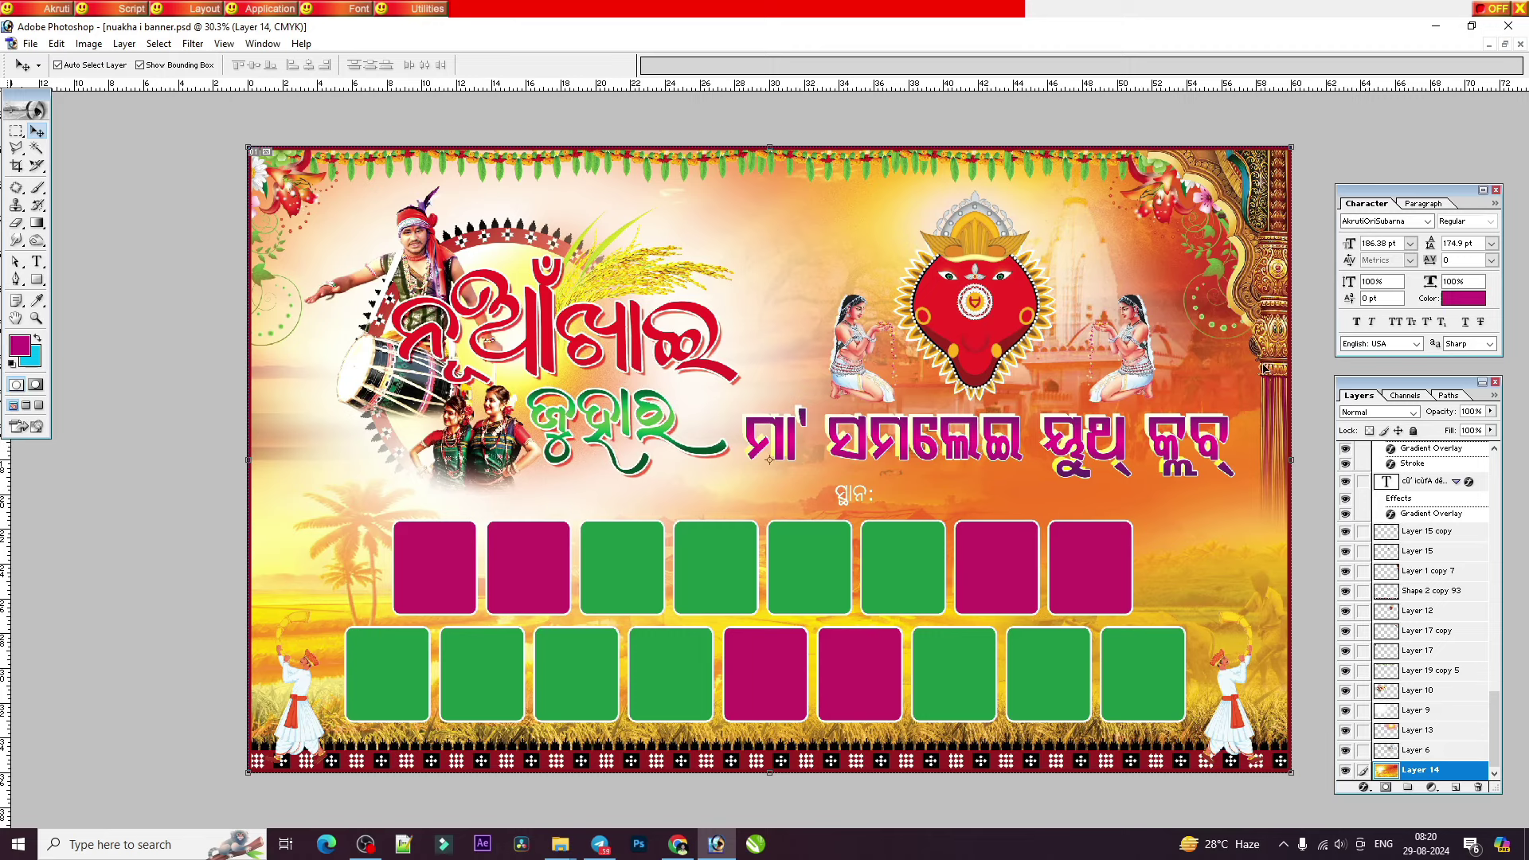
Step: Select the magenta and green Shape 1 copy layers and unlink them
left_click(1152, 681)
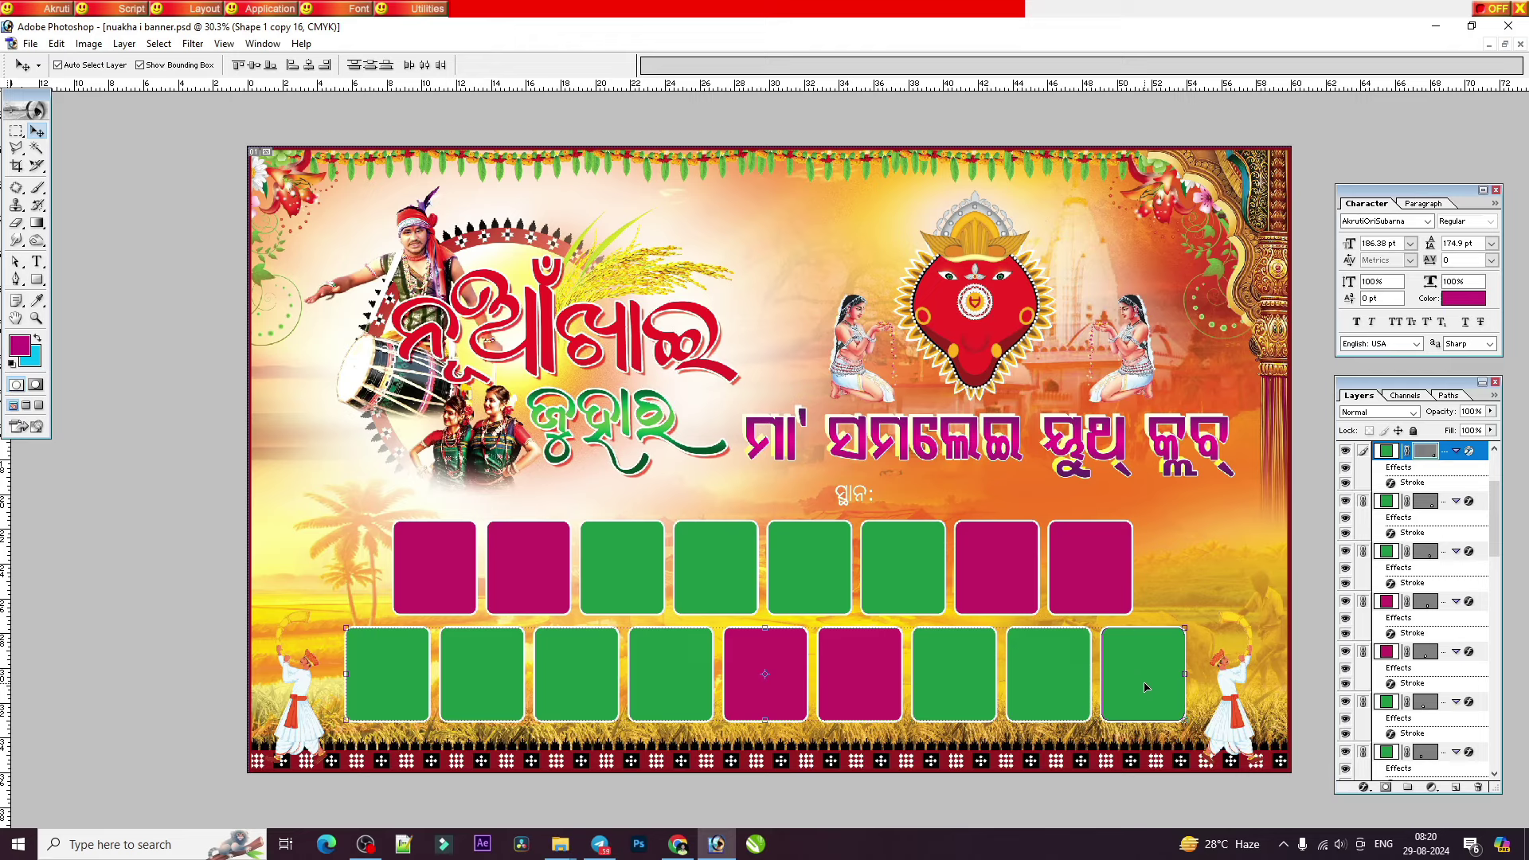
left_click(1390, 503)
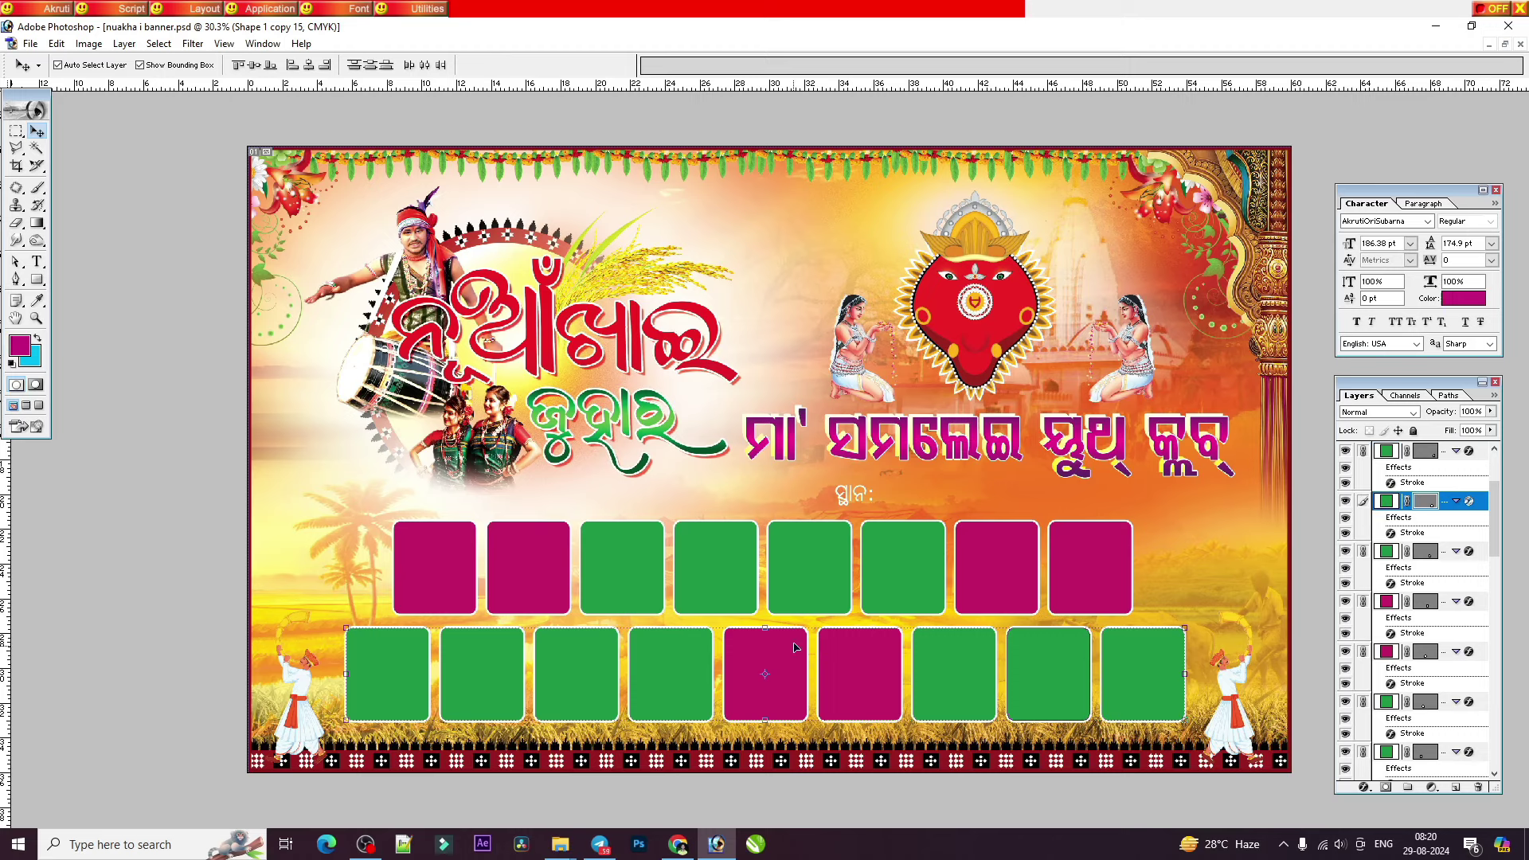
key("ctrl+h")
left_click(1447, 551)
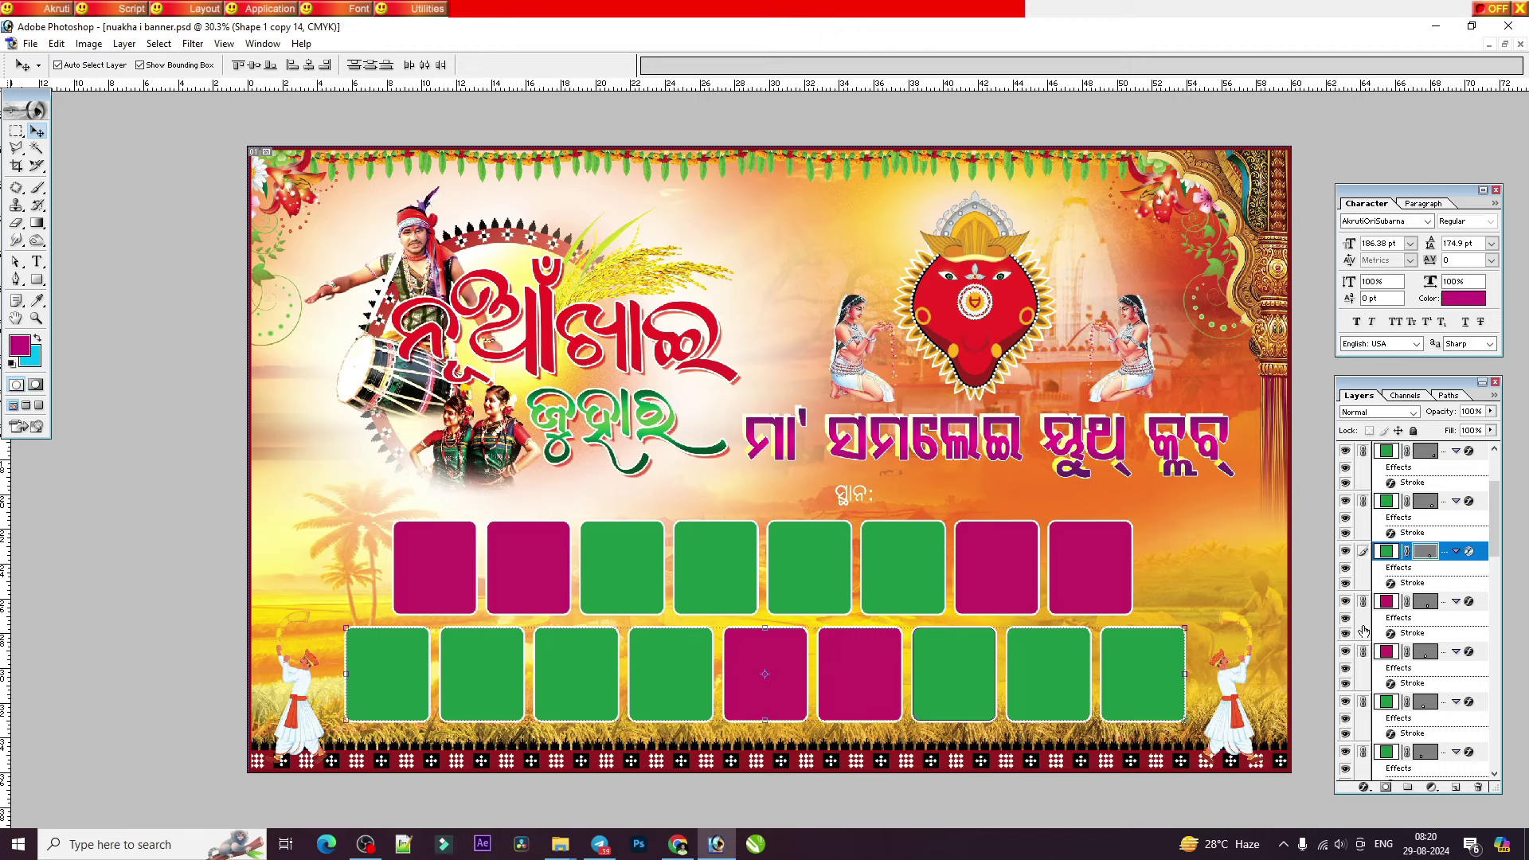
left_click_drag(1361, 608, 1363, 653)
left_click_drag(1363, 507, 1363, 451)
left_click_drag(1363, 701, 1363, 764)
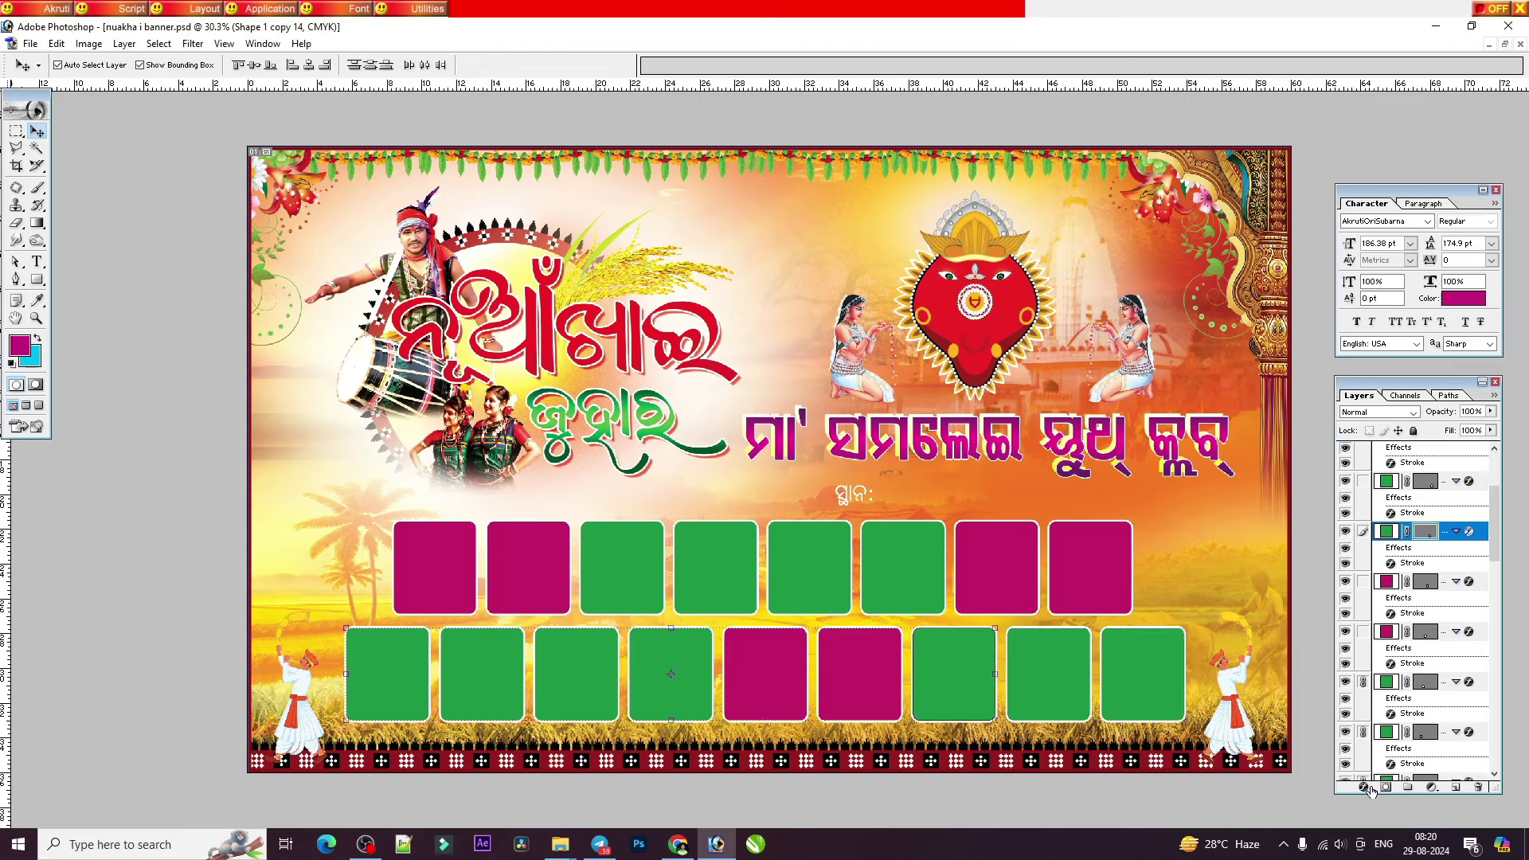
scroll(1364, 752, "down", 1)
scroll(1358, 749, "down", 1)
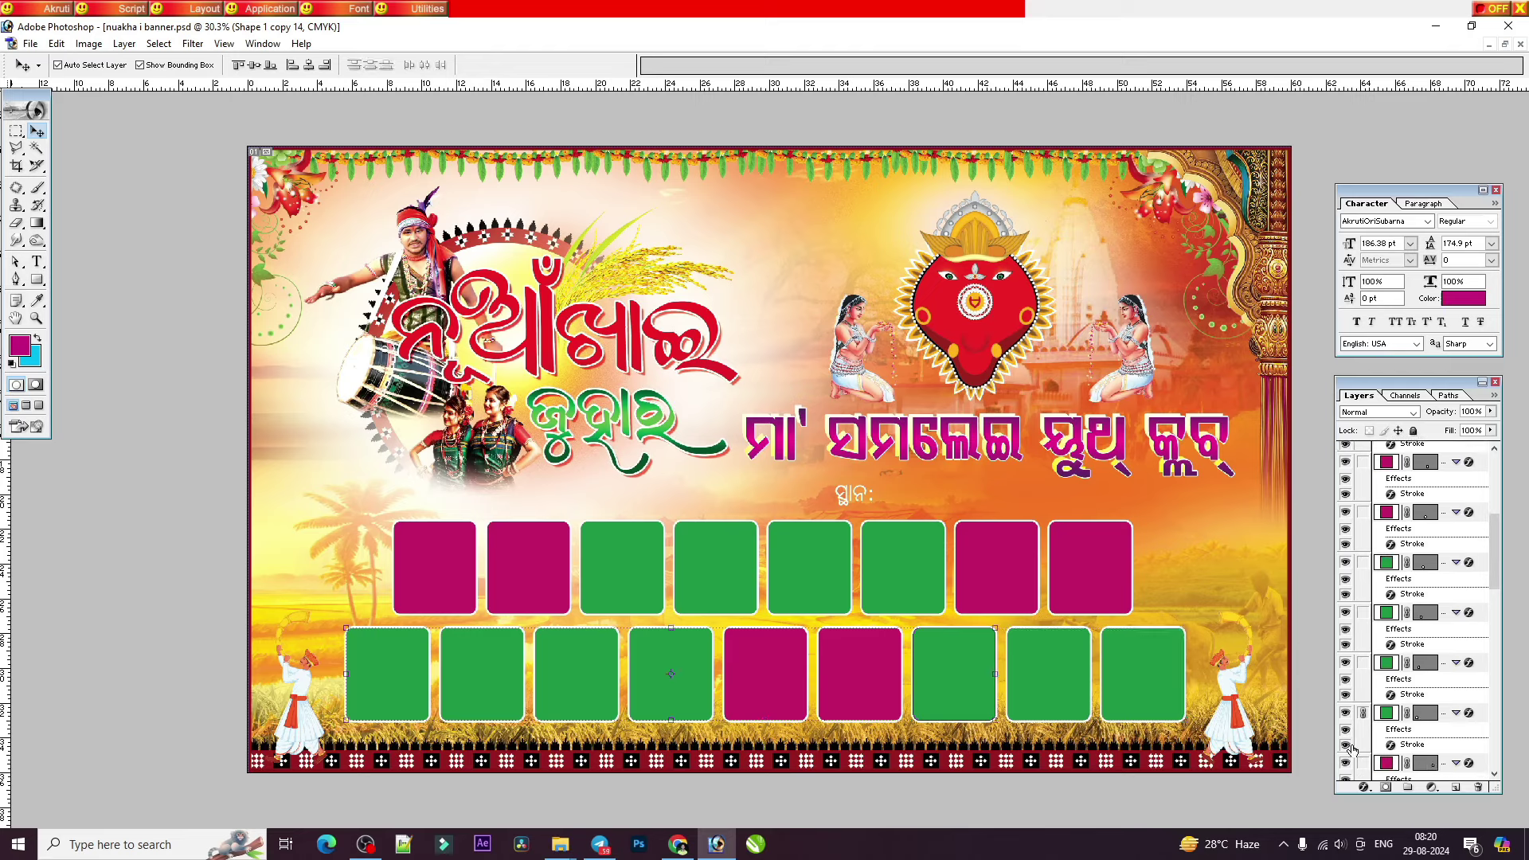
left_click(1363, 713)
Step: Select the top row of boxes, test a move up-left, and undo it
key("ctrl+0")
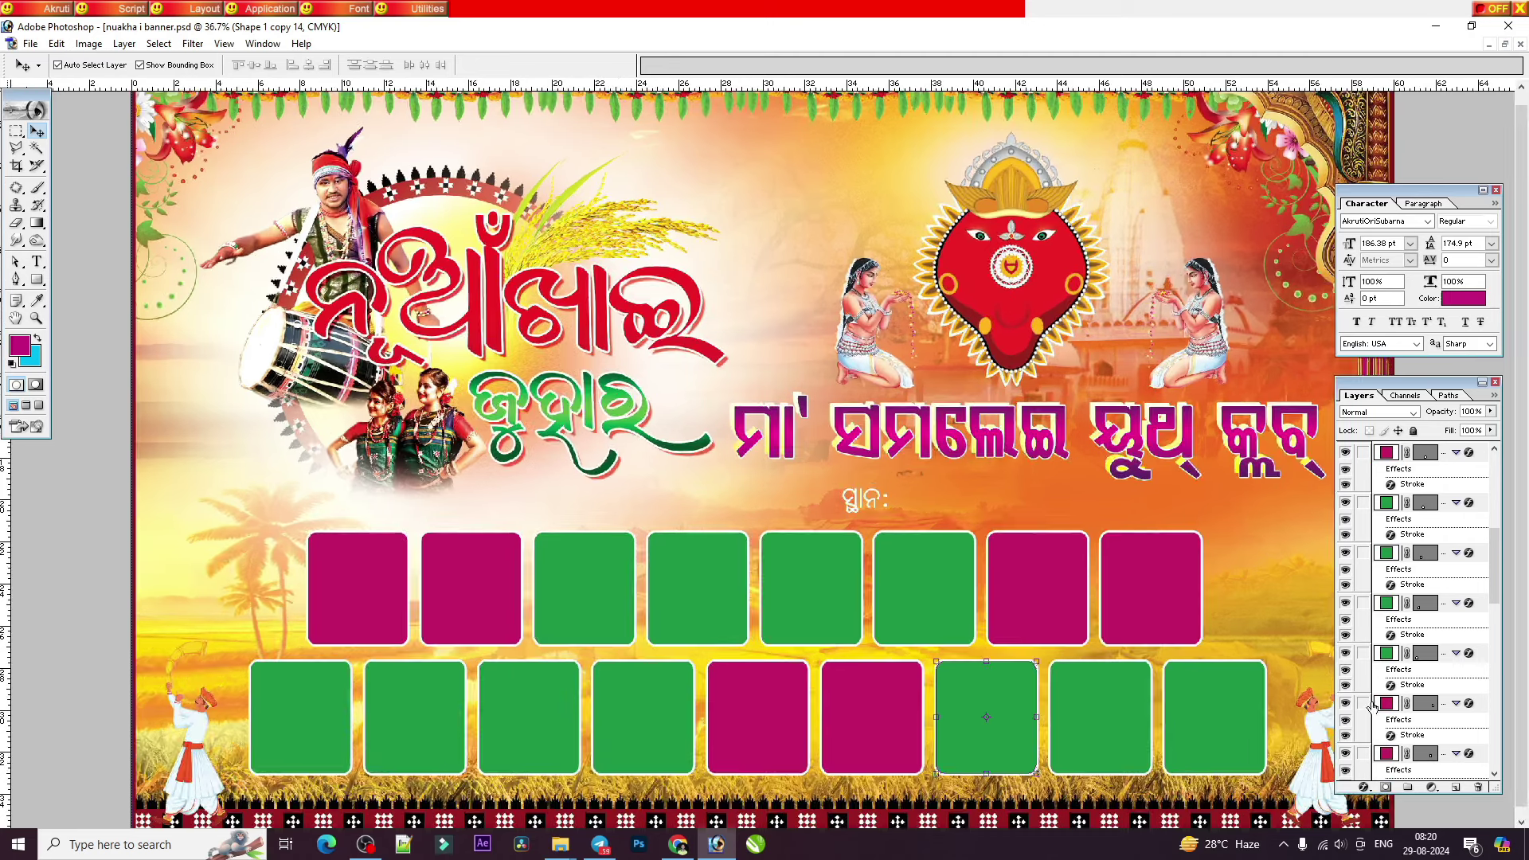
scroll(1377, 586, "up", 3)
scroll(1375, 652, "up", 1)
scroll(1375, 652, "down", 2)
scroll(1394, 701, "down", 1)
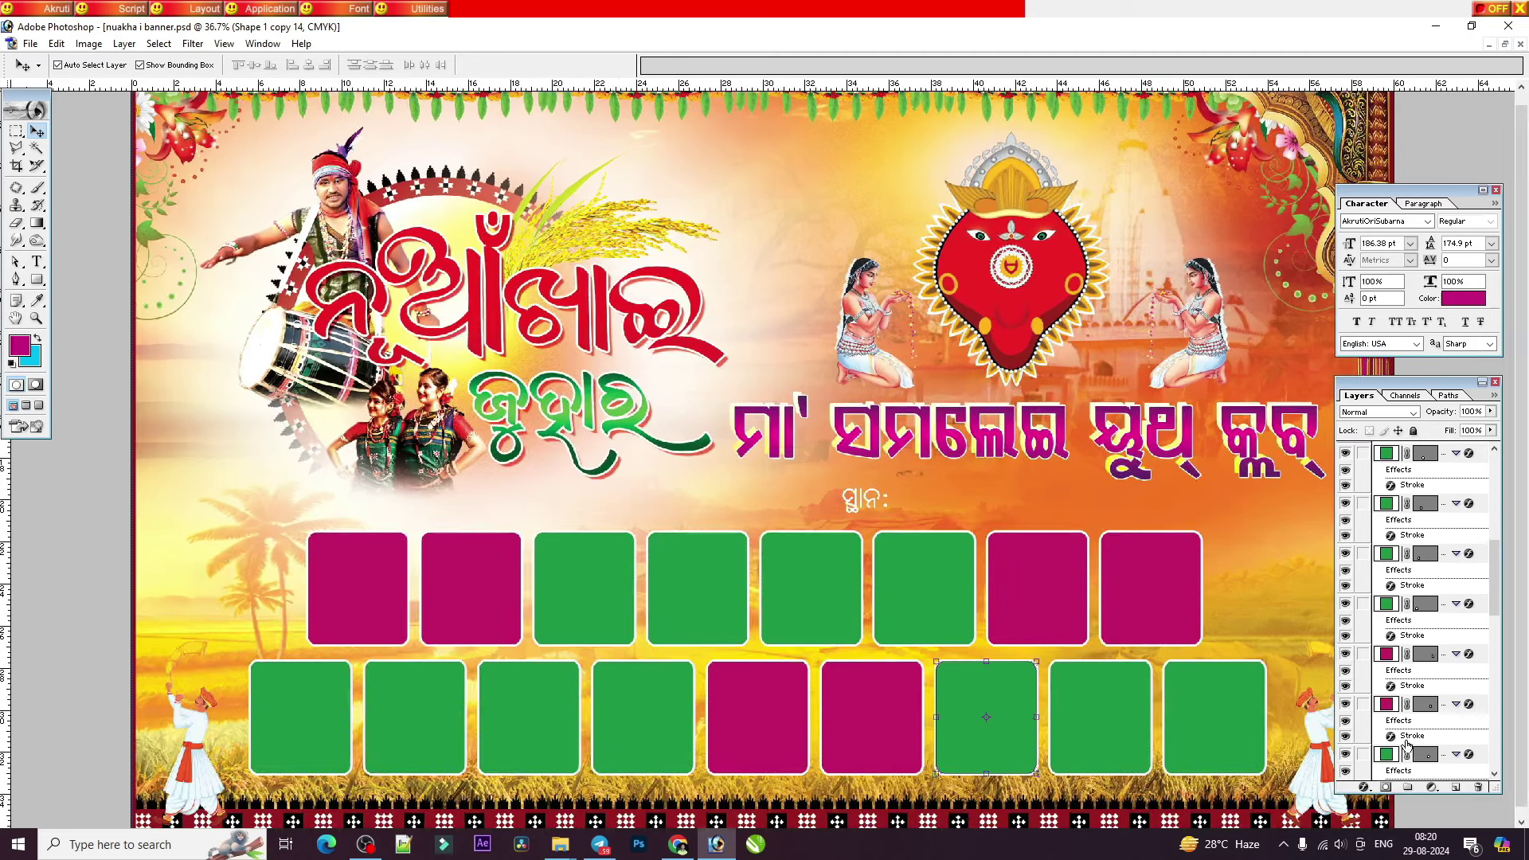
scroll(1409, 739, "down", 1)
left_click(1212, 731)
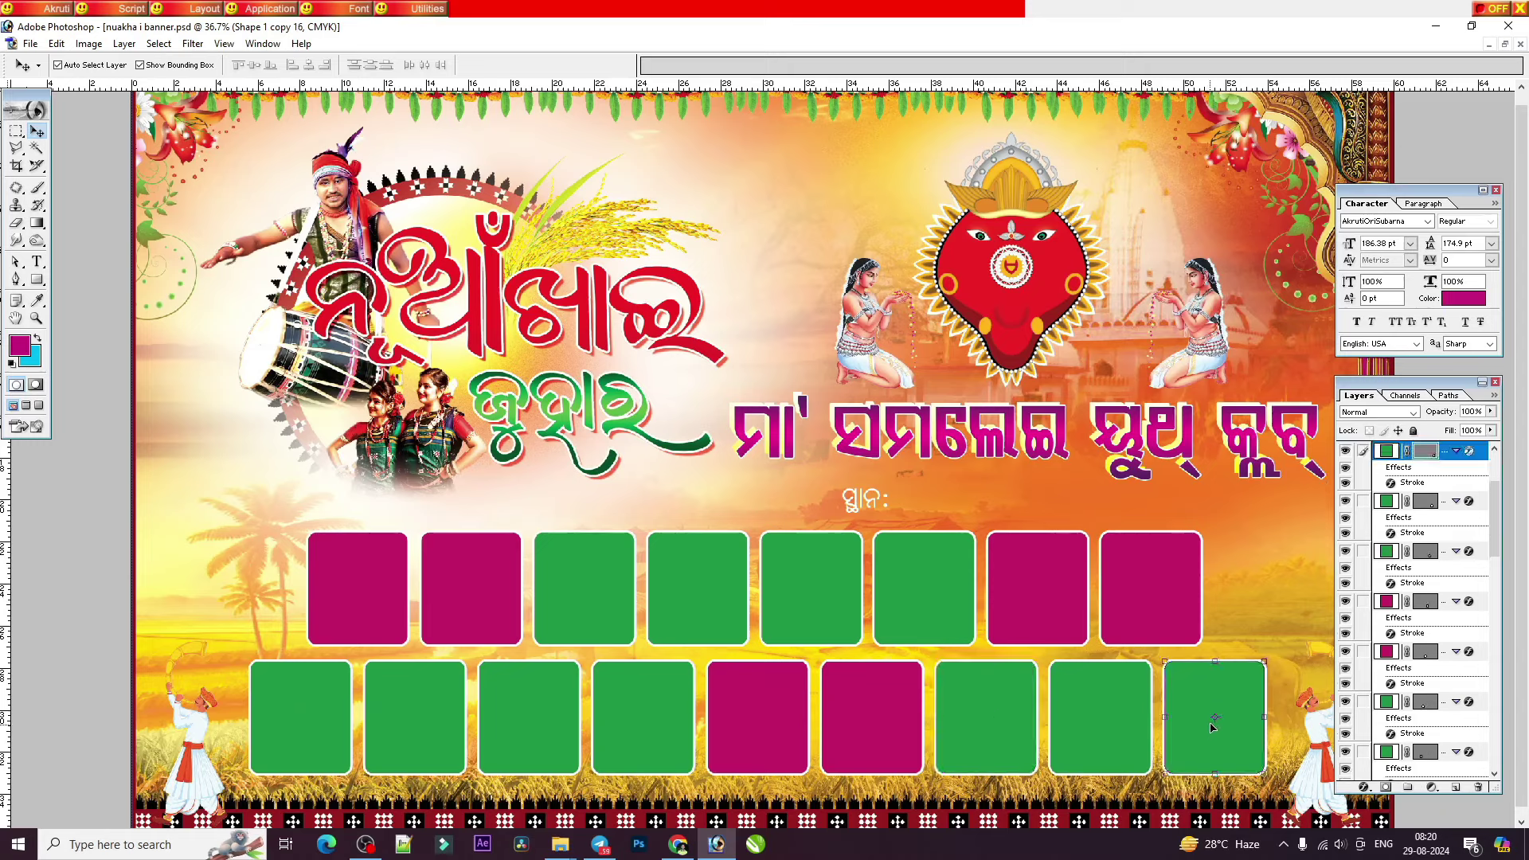
left_click(1165, 599)
left_click_drag(1165, 599, 1044, 573)
key("ctrl+z")
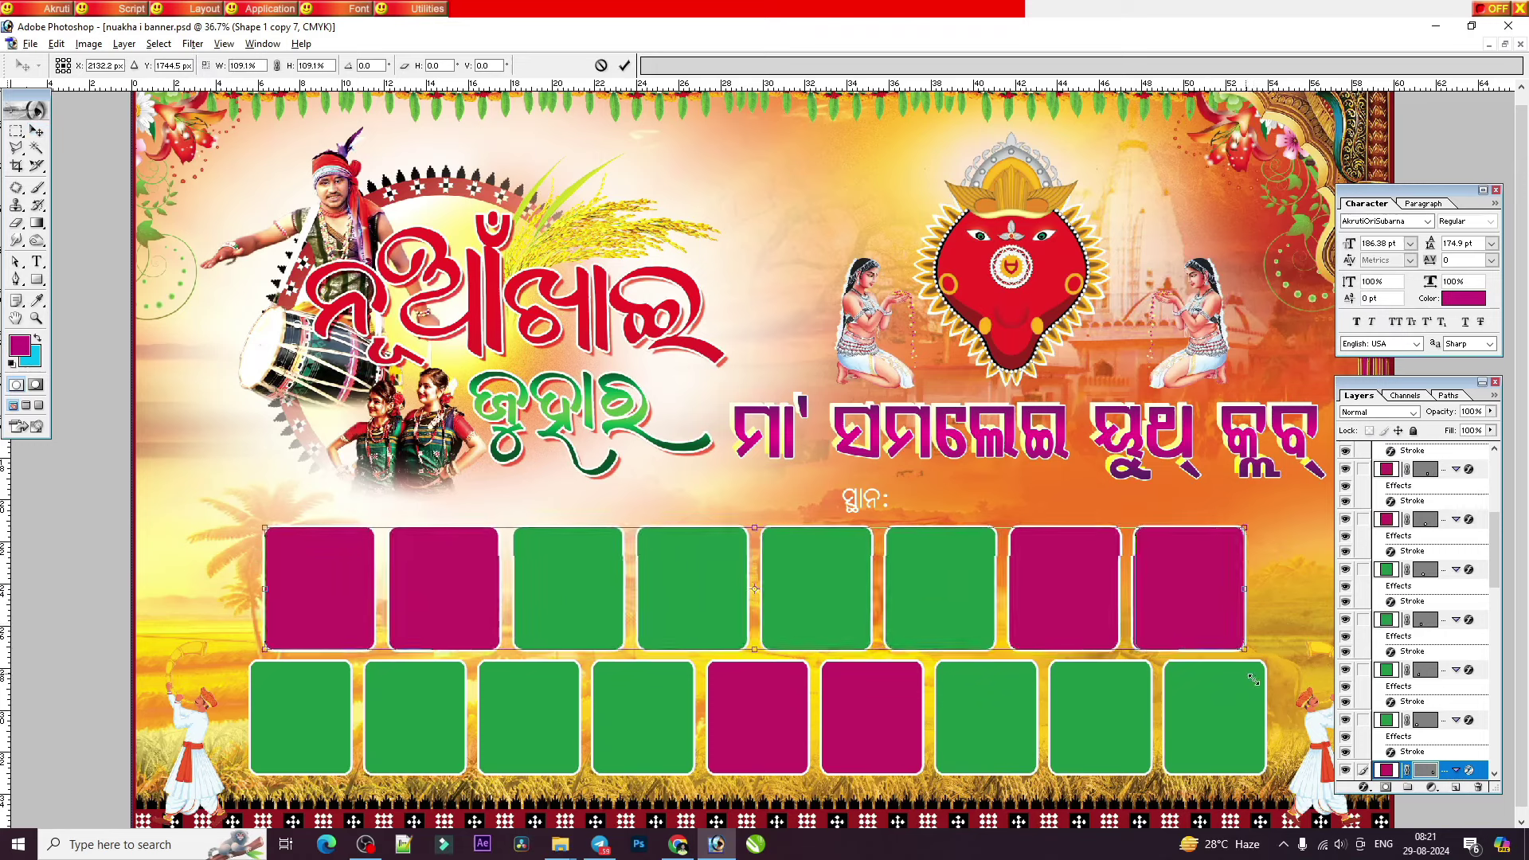
Step: Cancel the top-row and last-green-box resizes, restoring the bottom row's even spacing
left_click_drag(1204, 649, 1276, 654)
key("Escape")
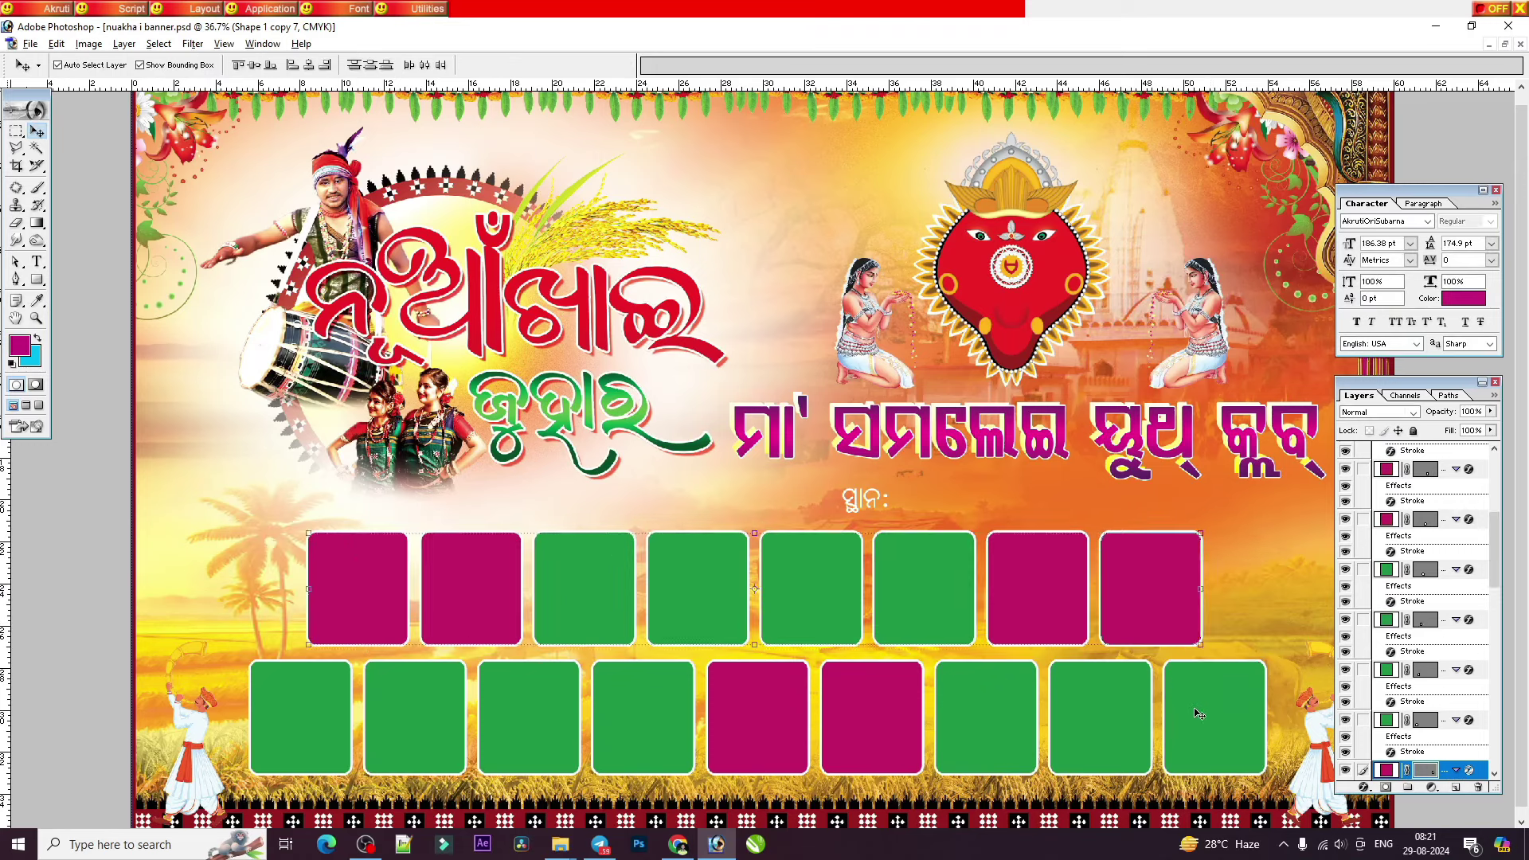
left_click(1251, 749)
left_click(1233, 736)
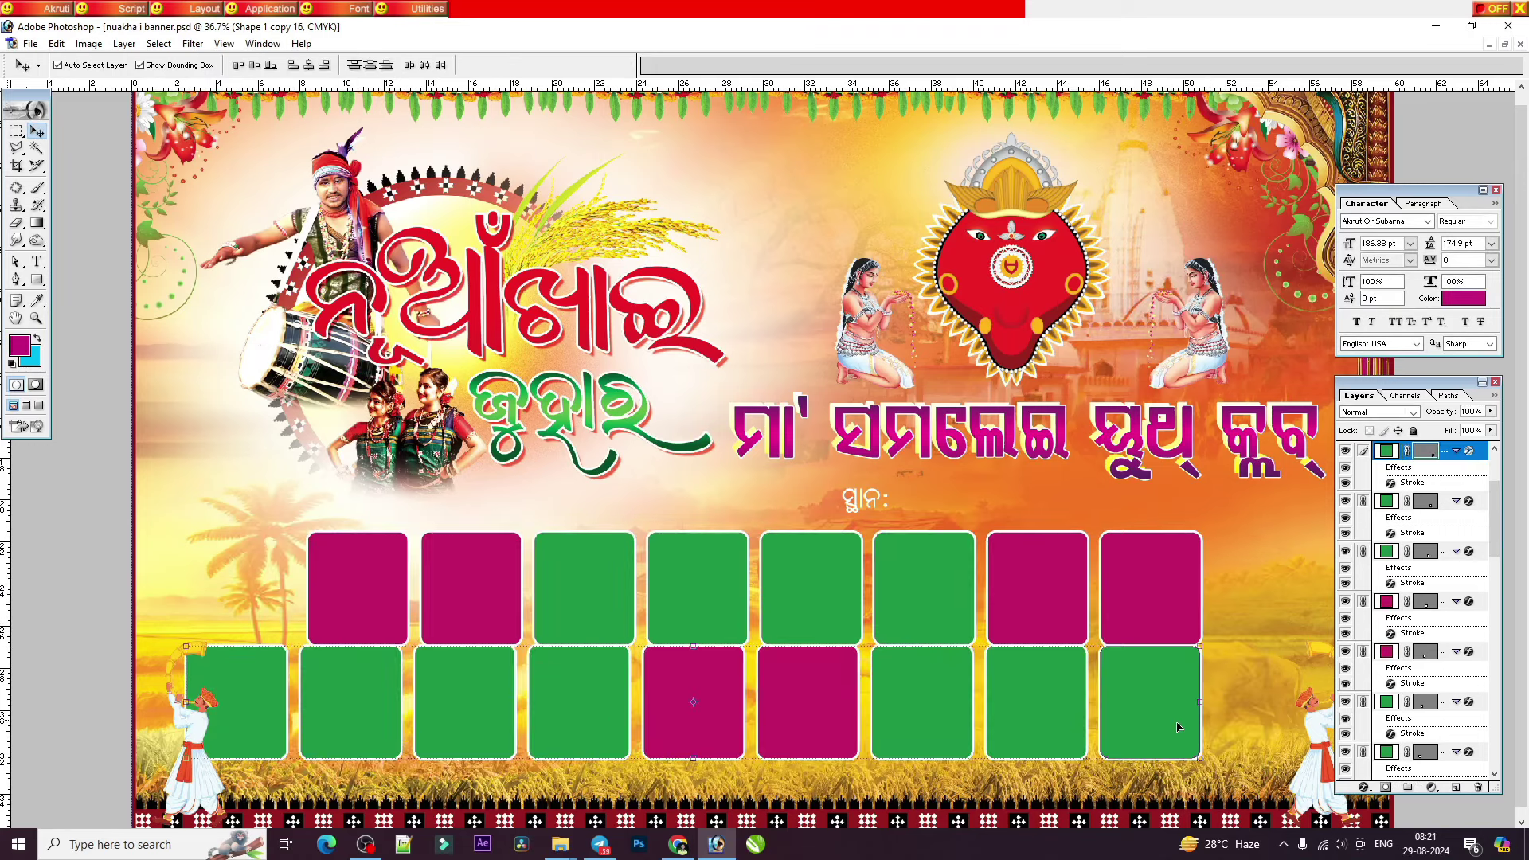
left_click_drag(1265, 777, 1259, 766)
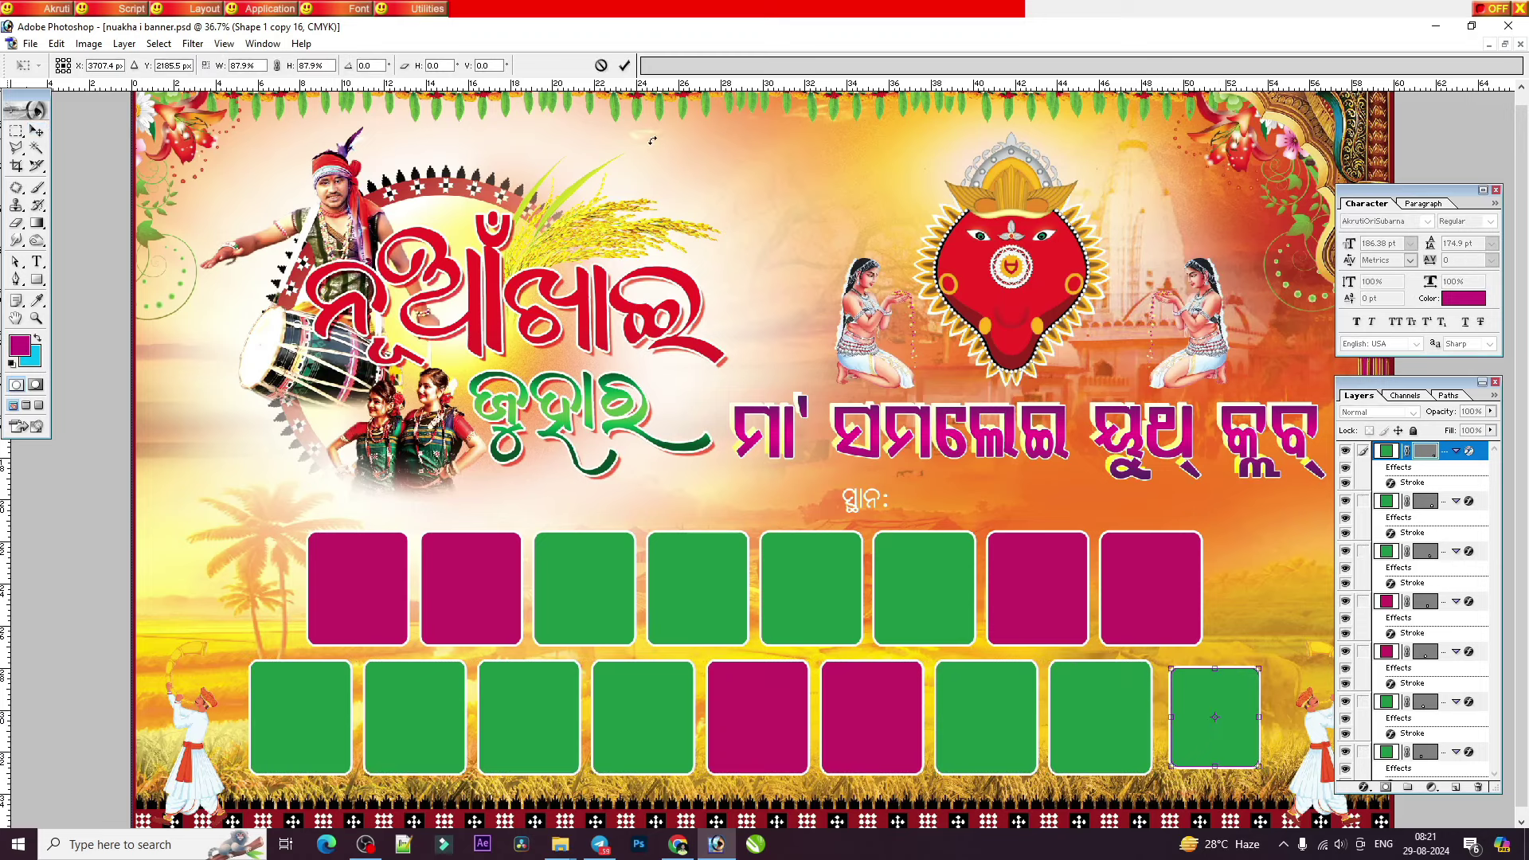
left_click(601, 66)
key("ctrl+alt+z")
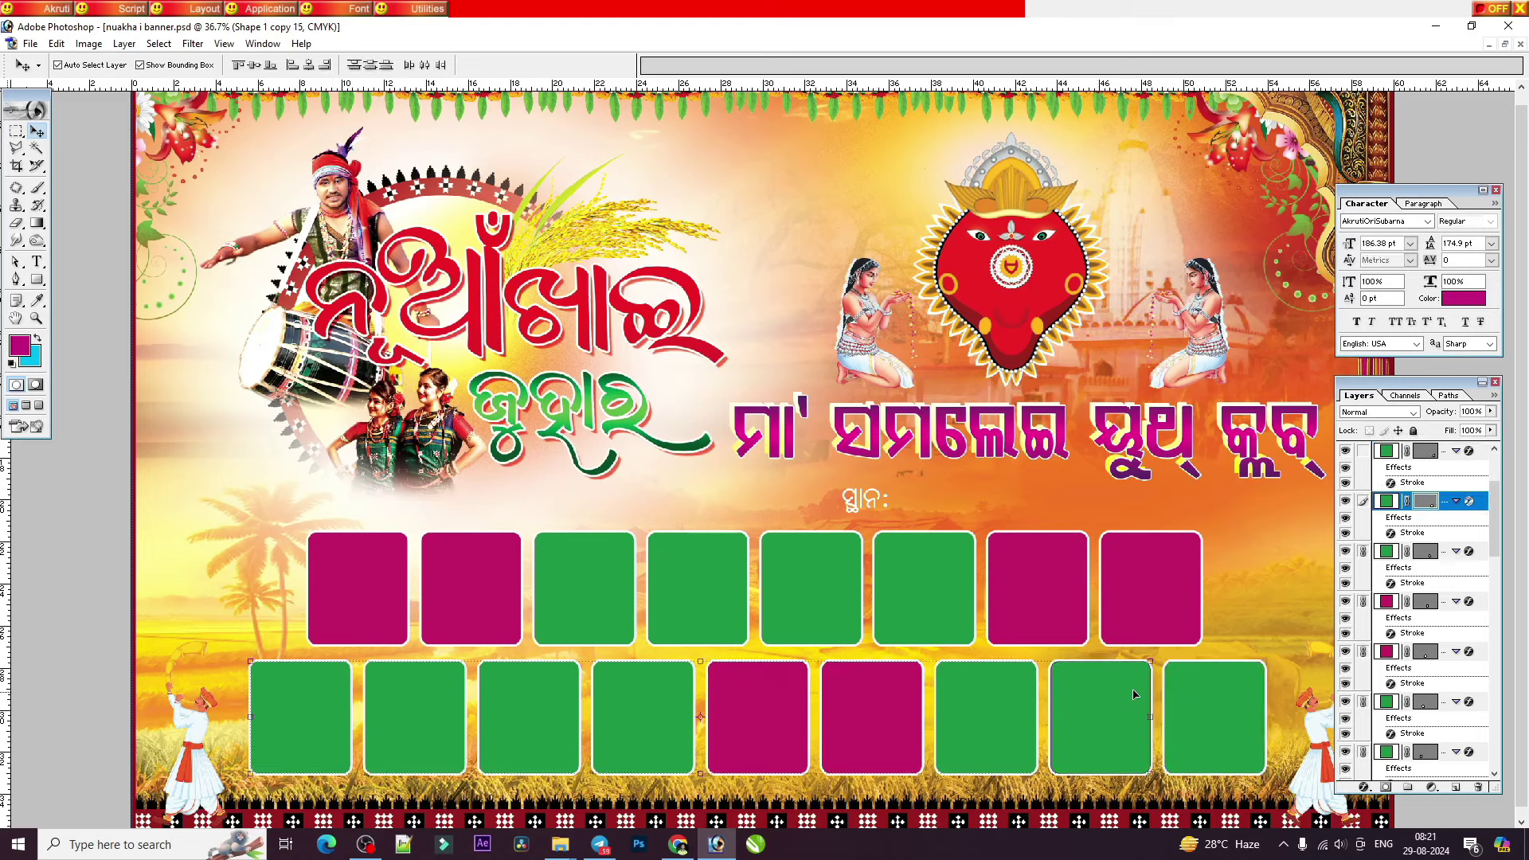
key("ctrl+alt+z")
key("ctrl+shift+z")
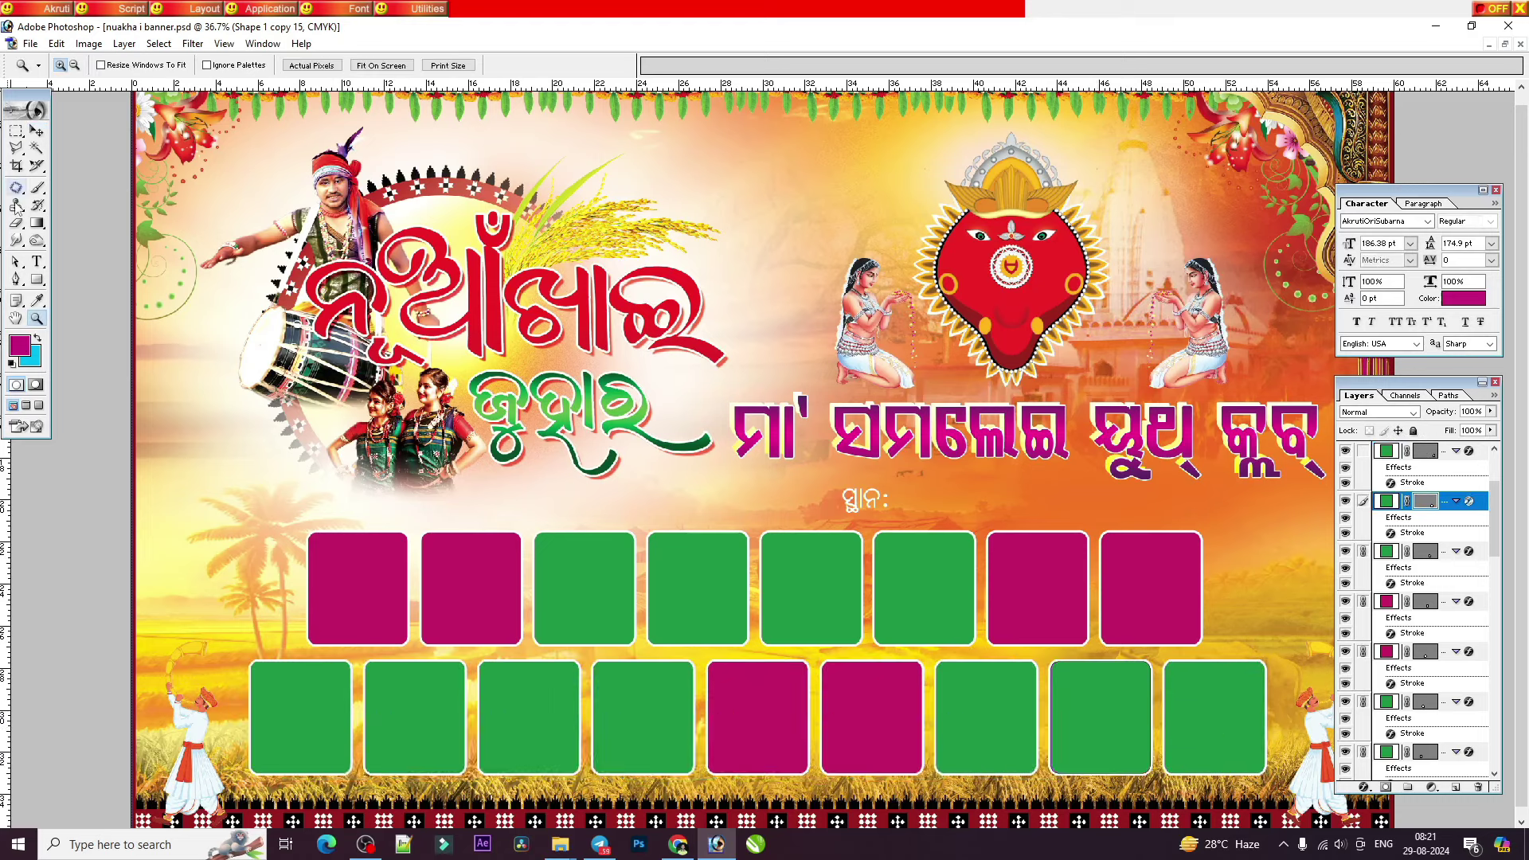
Step: Clip the green box's shape layer to the layer below with Ctrl+Alt+G, then close the banner
left_click(37, 131)
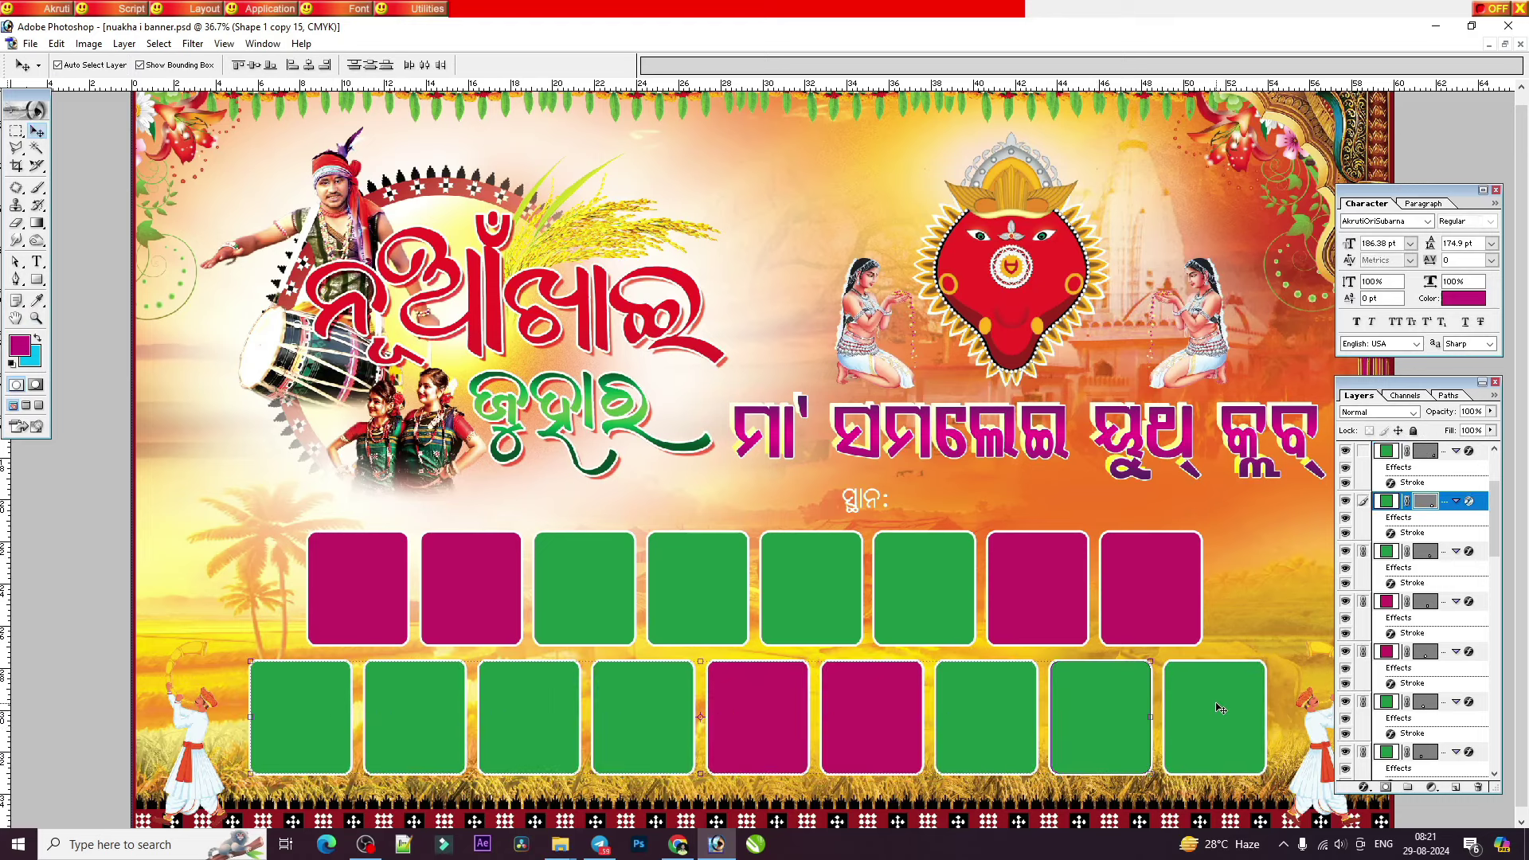
right_click(1094, 711)
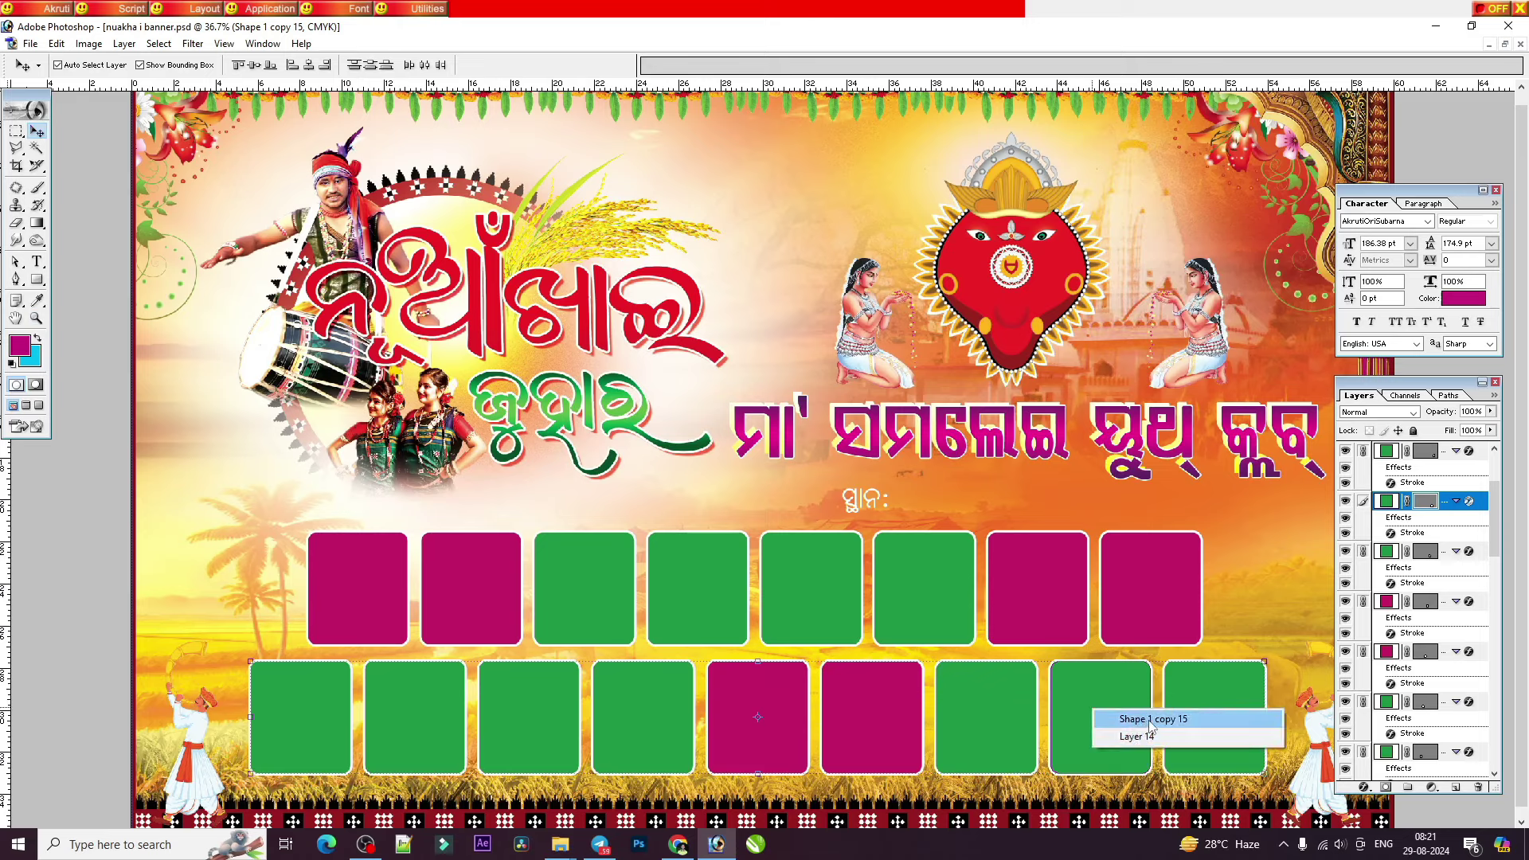
left_click(1149, 721)
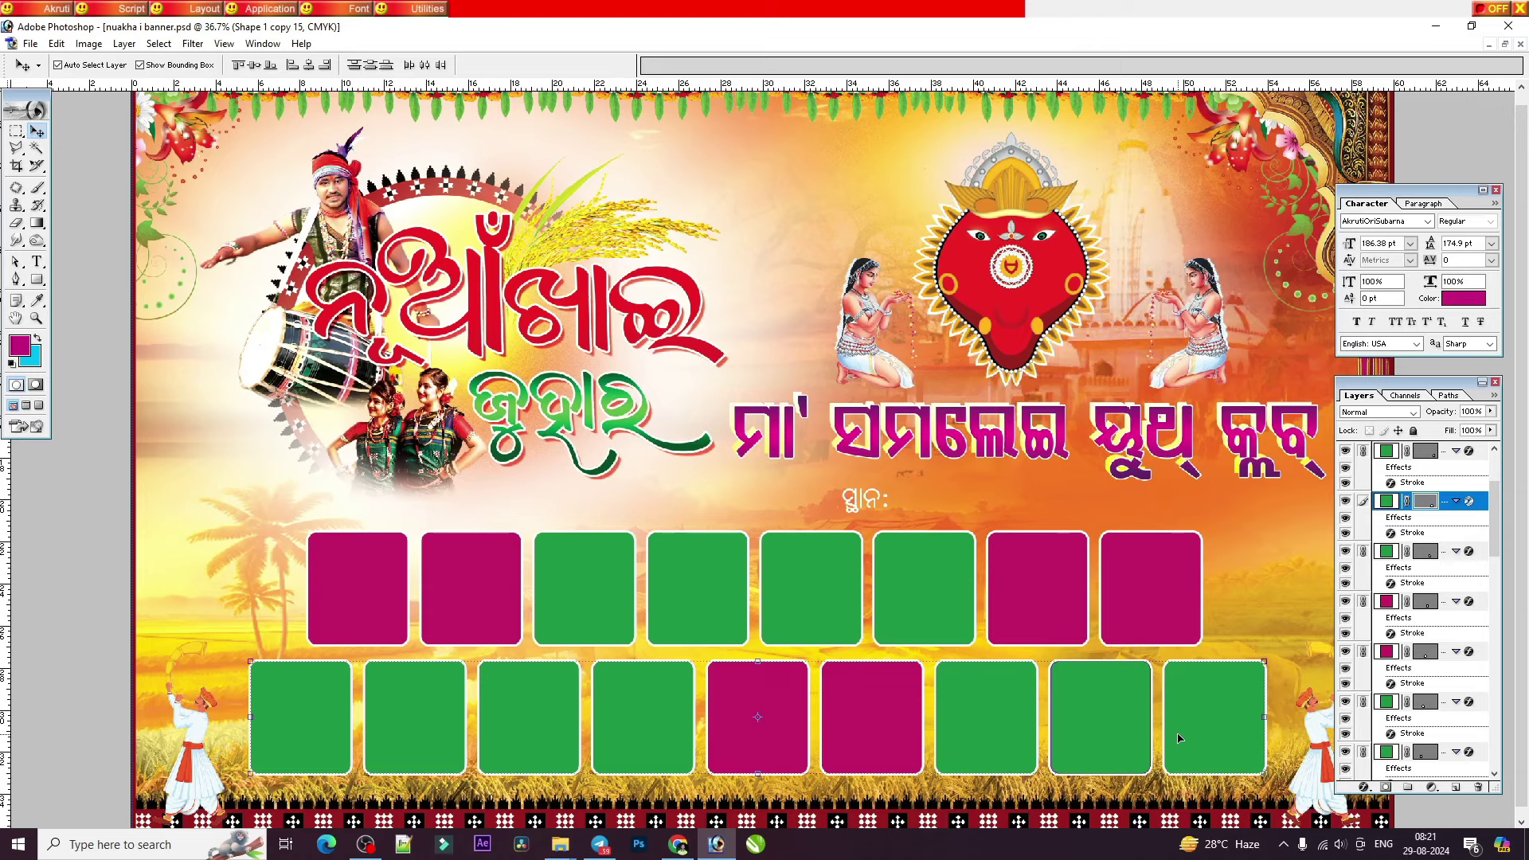
key("ctrl+alt+g")
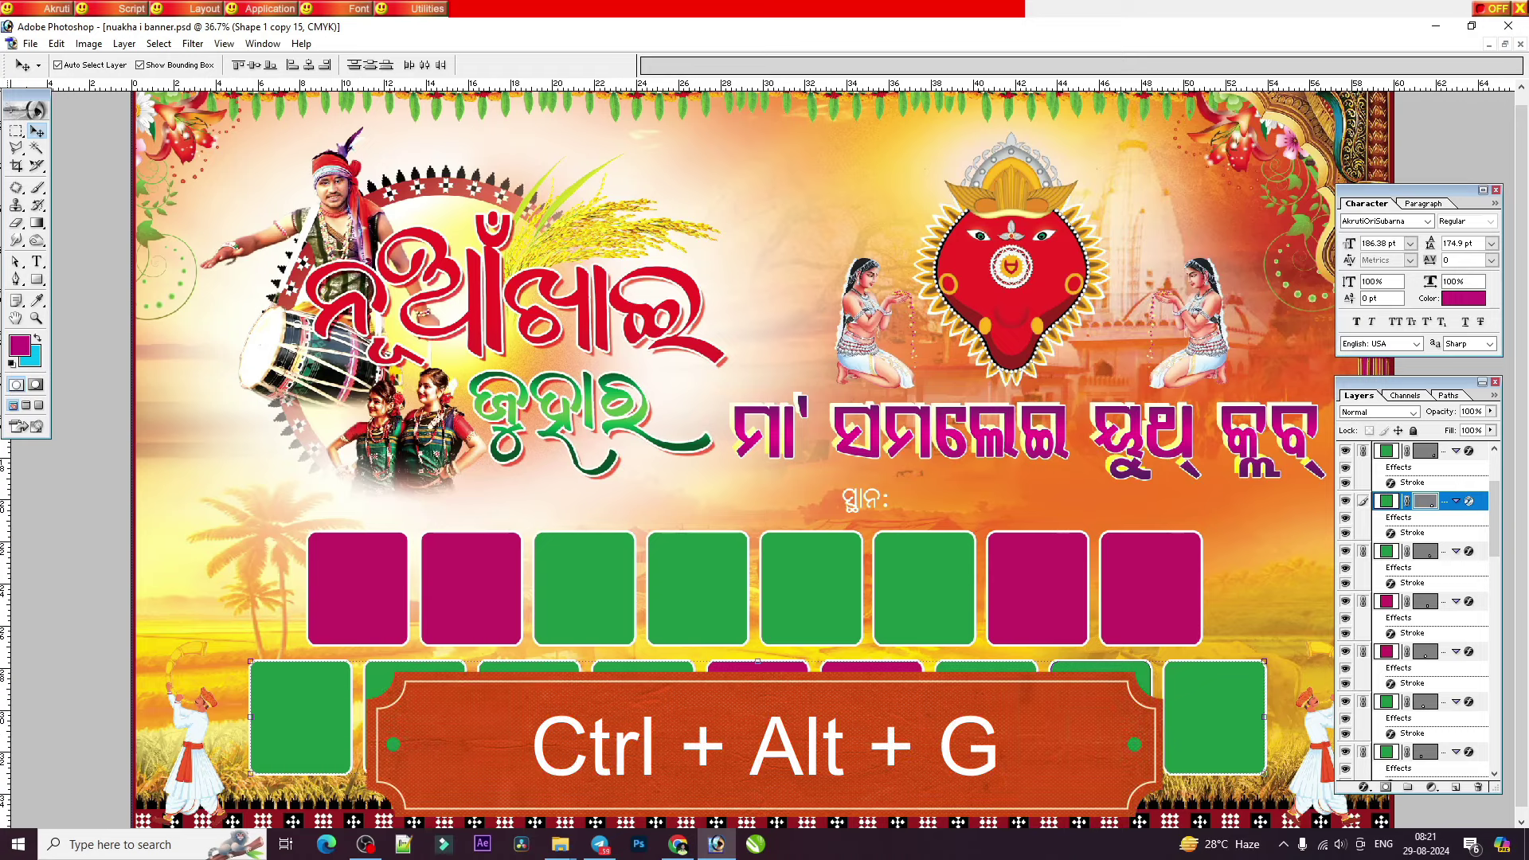
left_click(1520, 44)
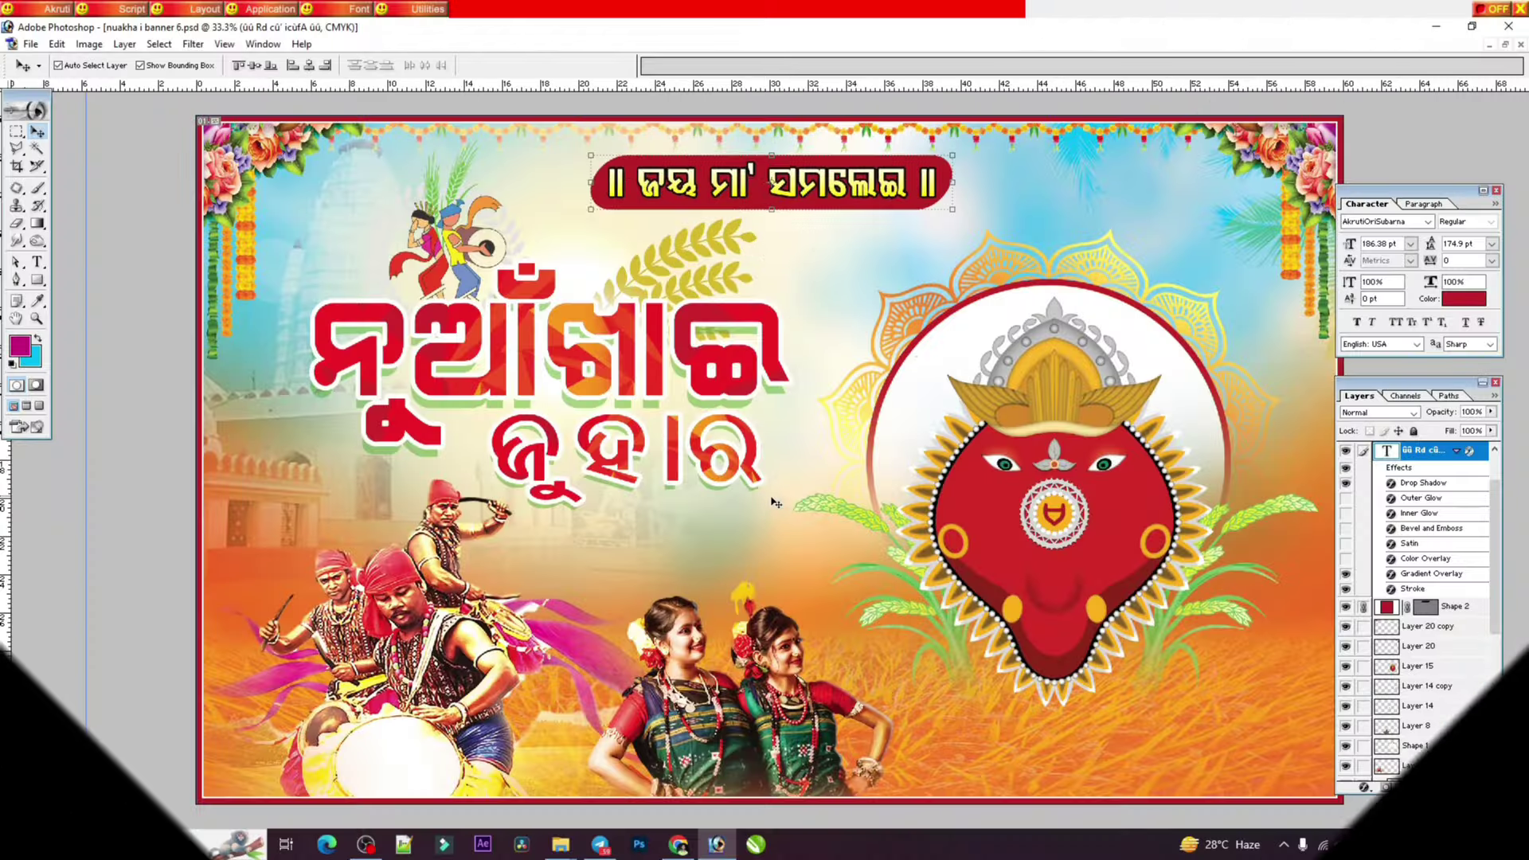
Step: Reposition the Nuakhai Juhar title, Jay Maa Samalei label, drummers and dancing girls
right_click(781, 518)
left_click(850, 567)
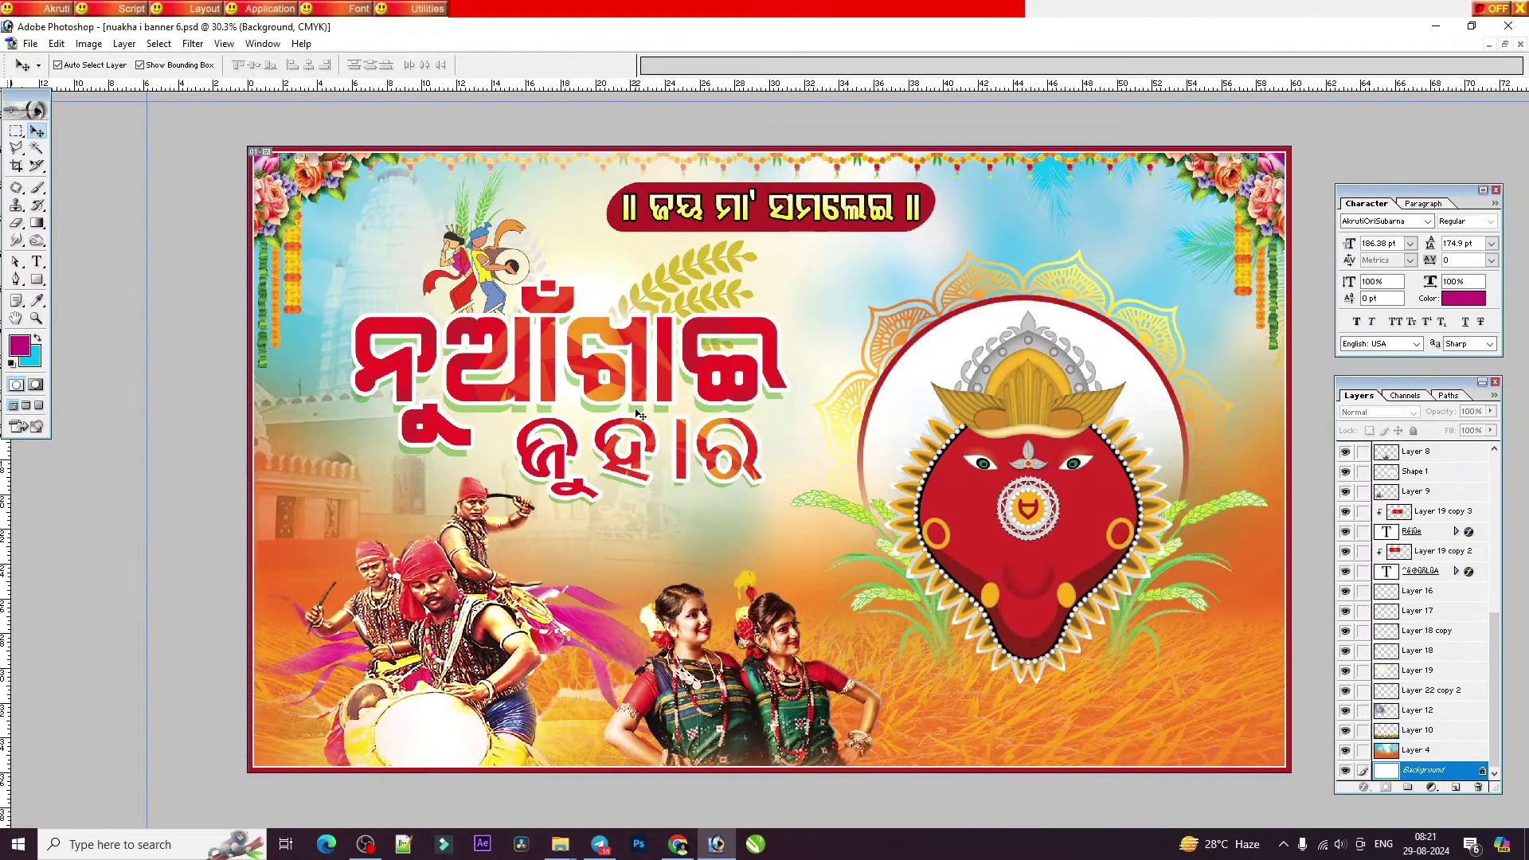
left_click_drag(672, 366, 629, 318)
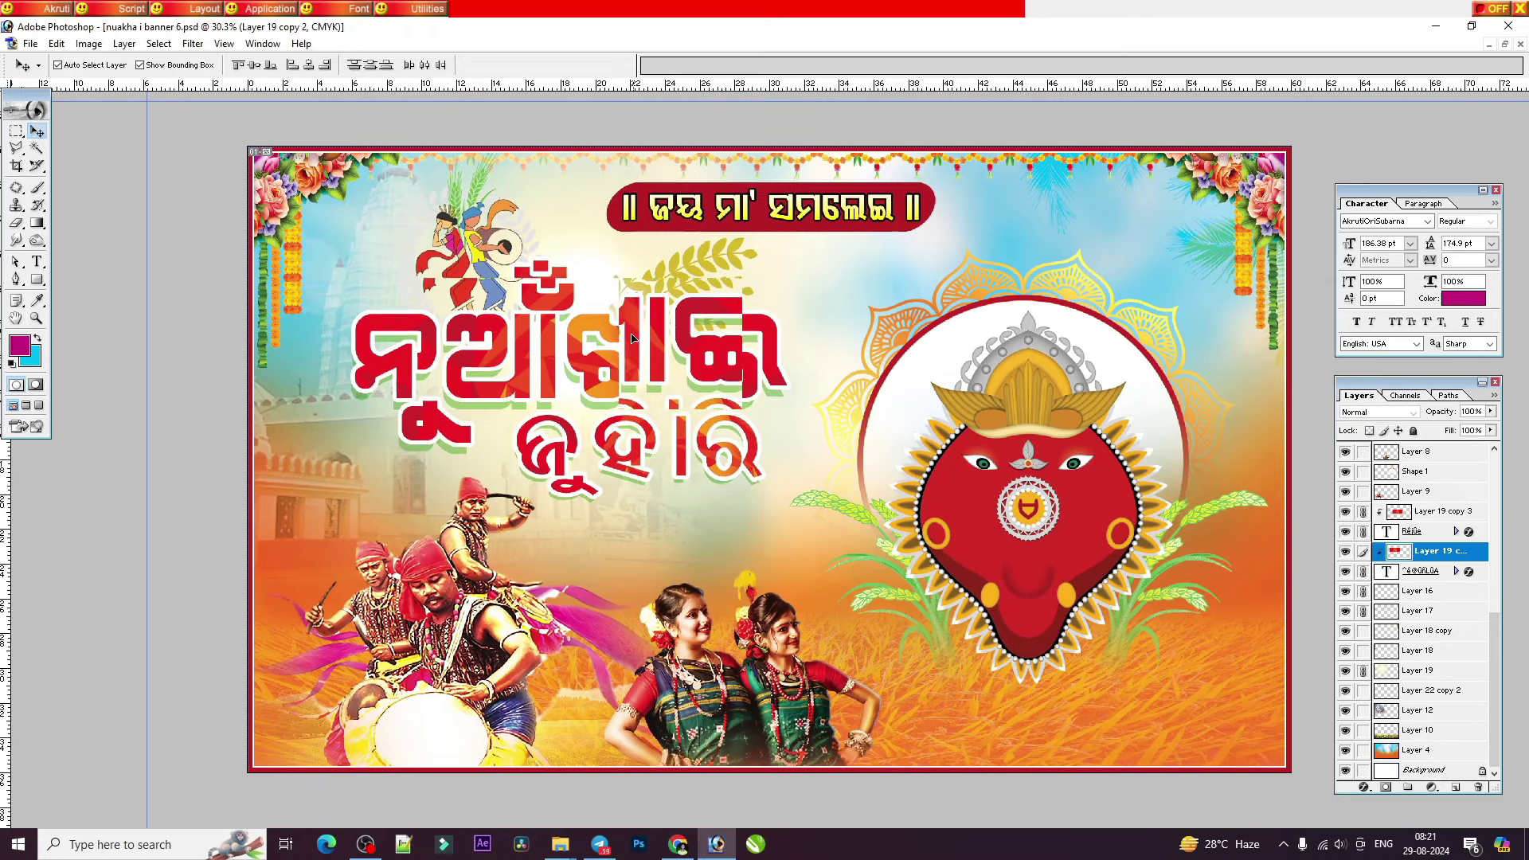
left_click_drag(857, 209, 1109, 208)
left_click_drag(622, 451, 622, 467)
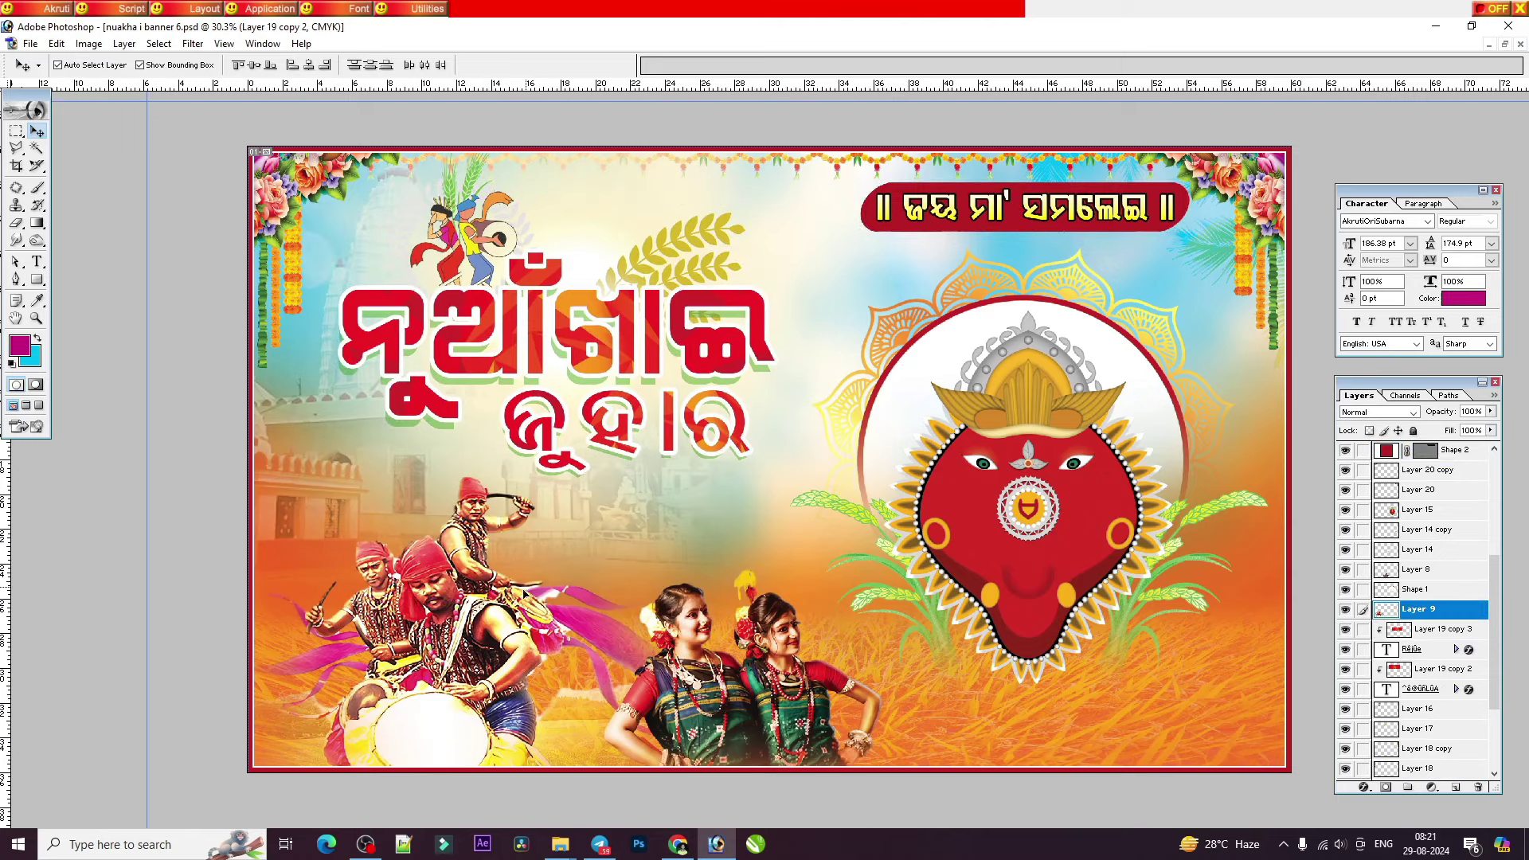
left_click_drag(476, 612, 398, 548)
mouse_move(706, 723)
left_mouse_down()
mouse_move(519, 671)
mouse_move(587, 697)
left_mouse_up()
left_click_drag(739, 426, 766, 436)
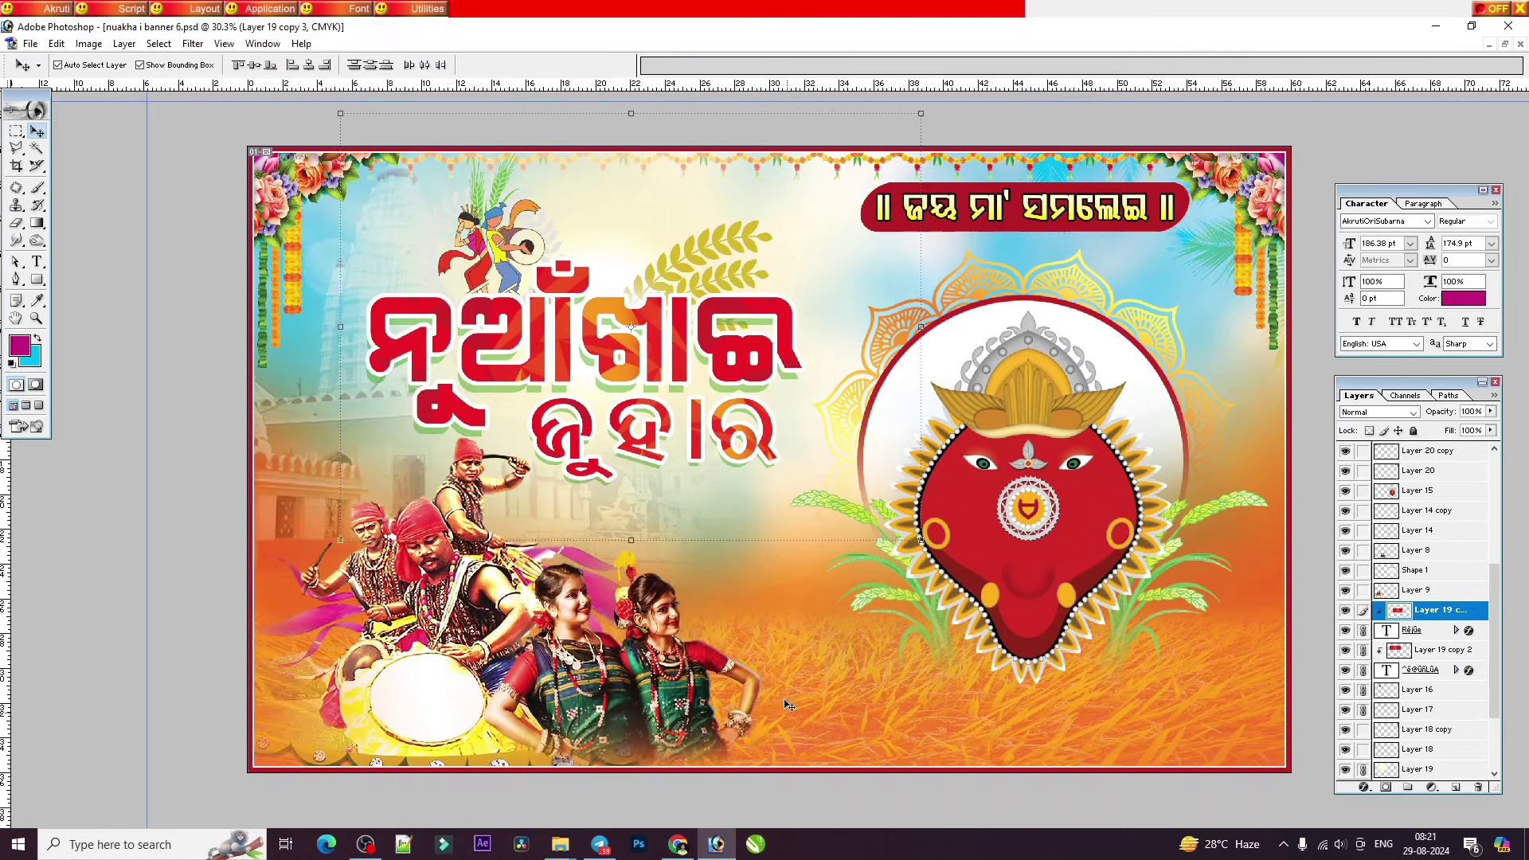
Step: Undo the last three moves, enlarge the drummers image, and return the label toward centre
left_click_drag(1058, 490, 1041, 504)
key("ctrl+alt+z")
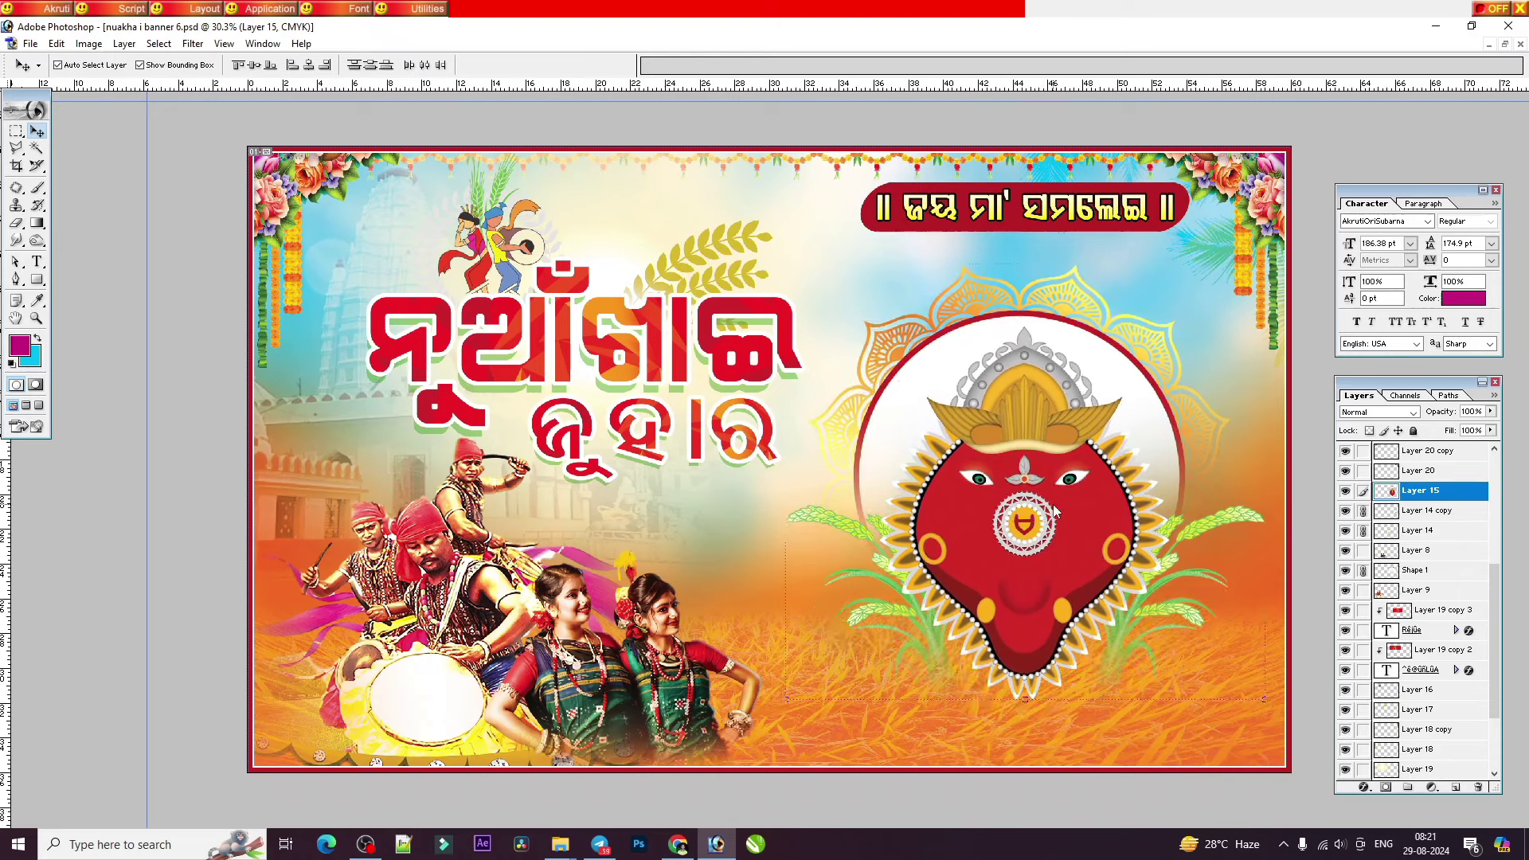
key("ctrl+alt+z")
key("ctrl+alt+z")
key("ctrl+alt+z")
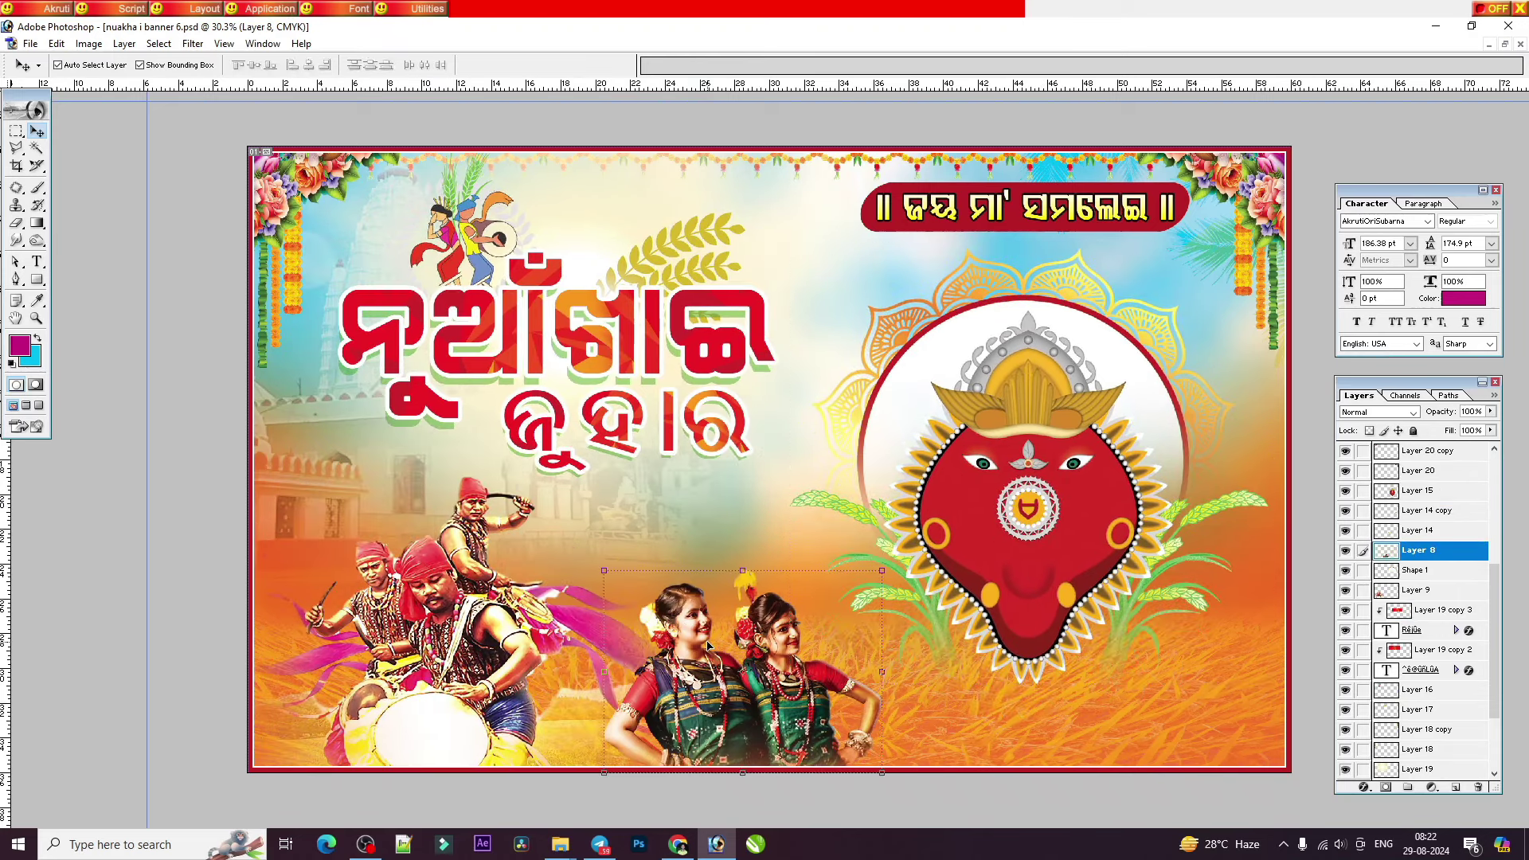
key("ctrl+alt+z")
key("ctrl+alt+z")
key("ctrl+alt+z")
key("ctrl+alt+z")
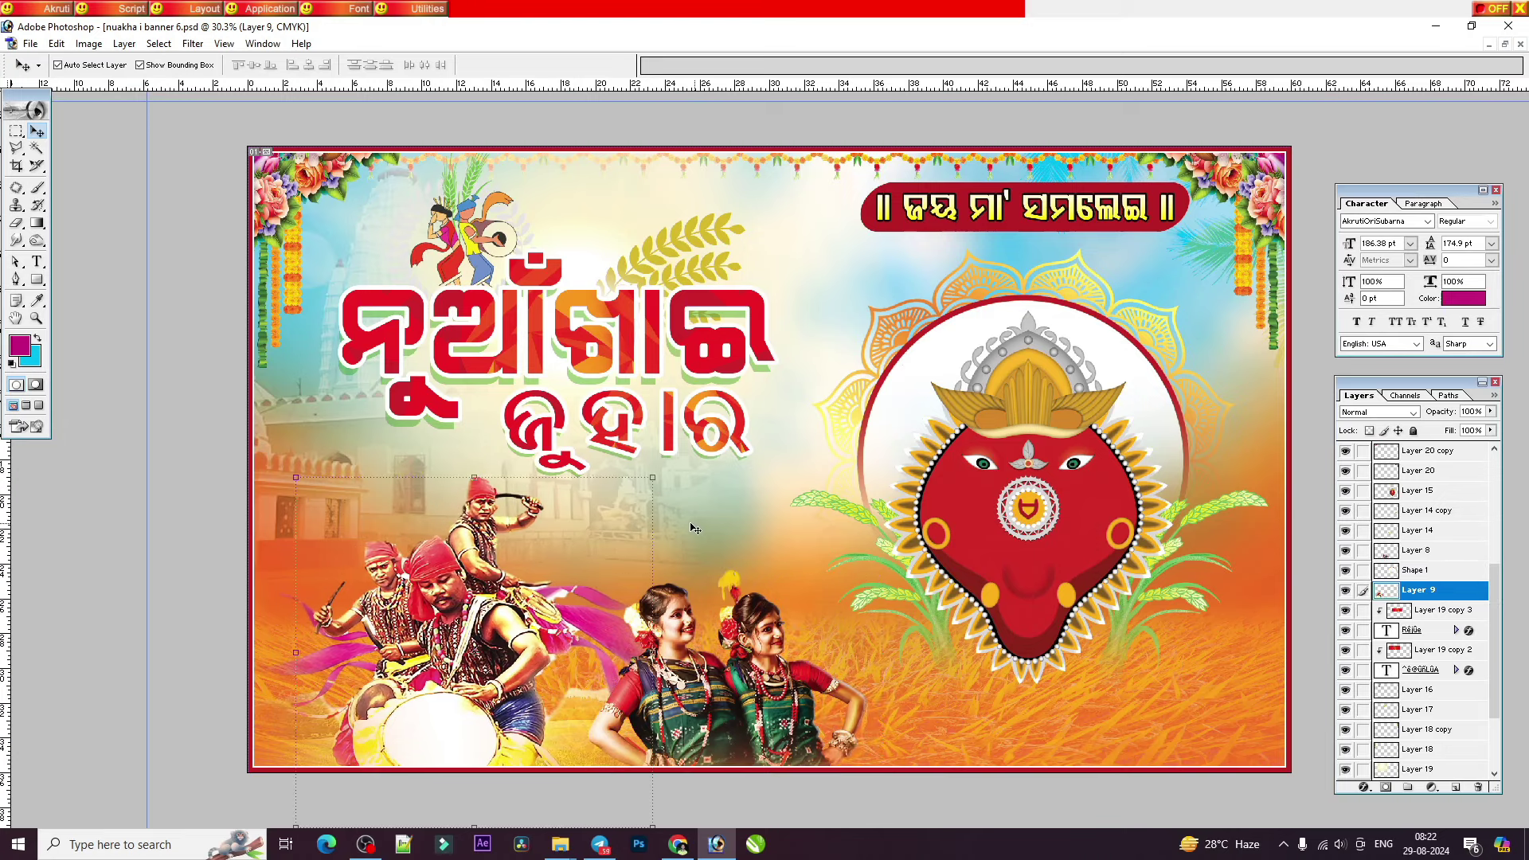
left_click_drag(660, 483, 689, 454)
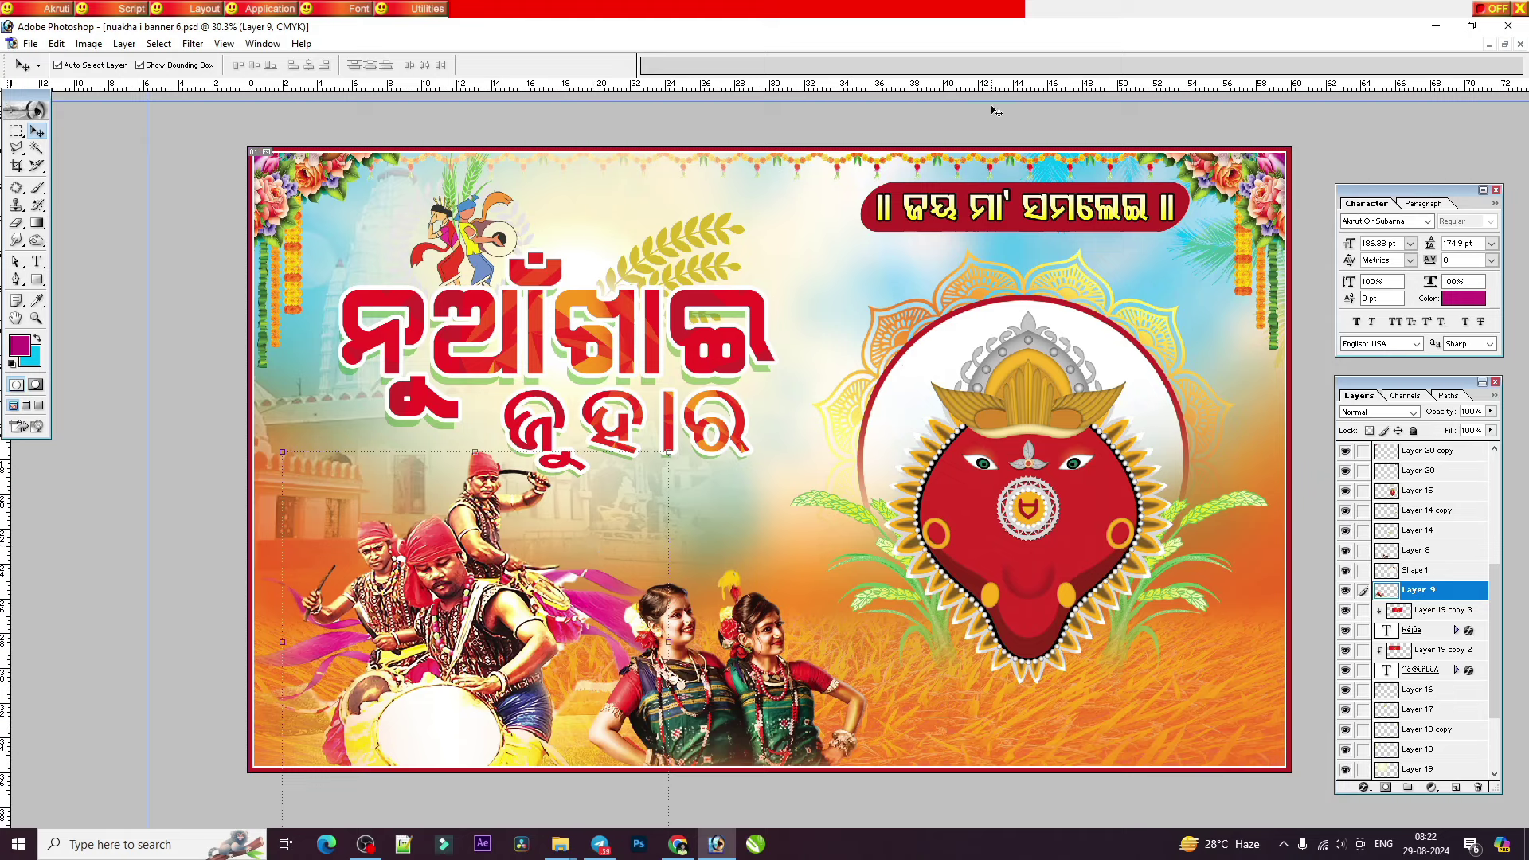
mouse_move(996, 220)
left_mouse_down()
mouse_move(769, 198)
mouse_move(780, 220)
left_mouse_up()
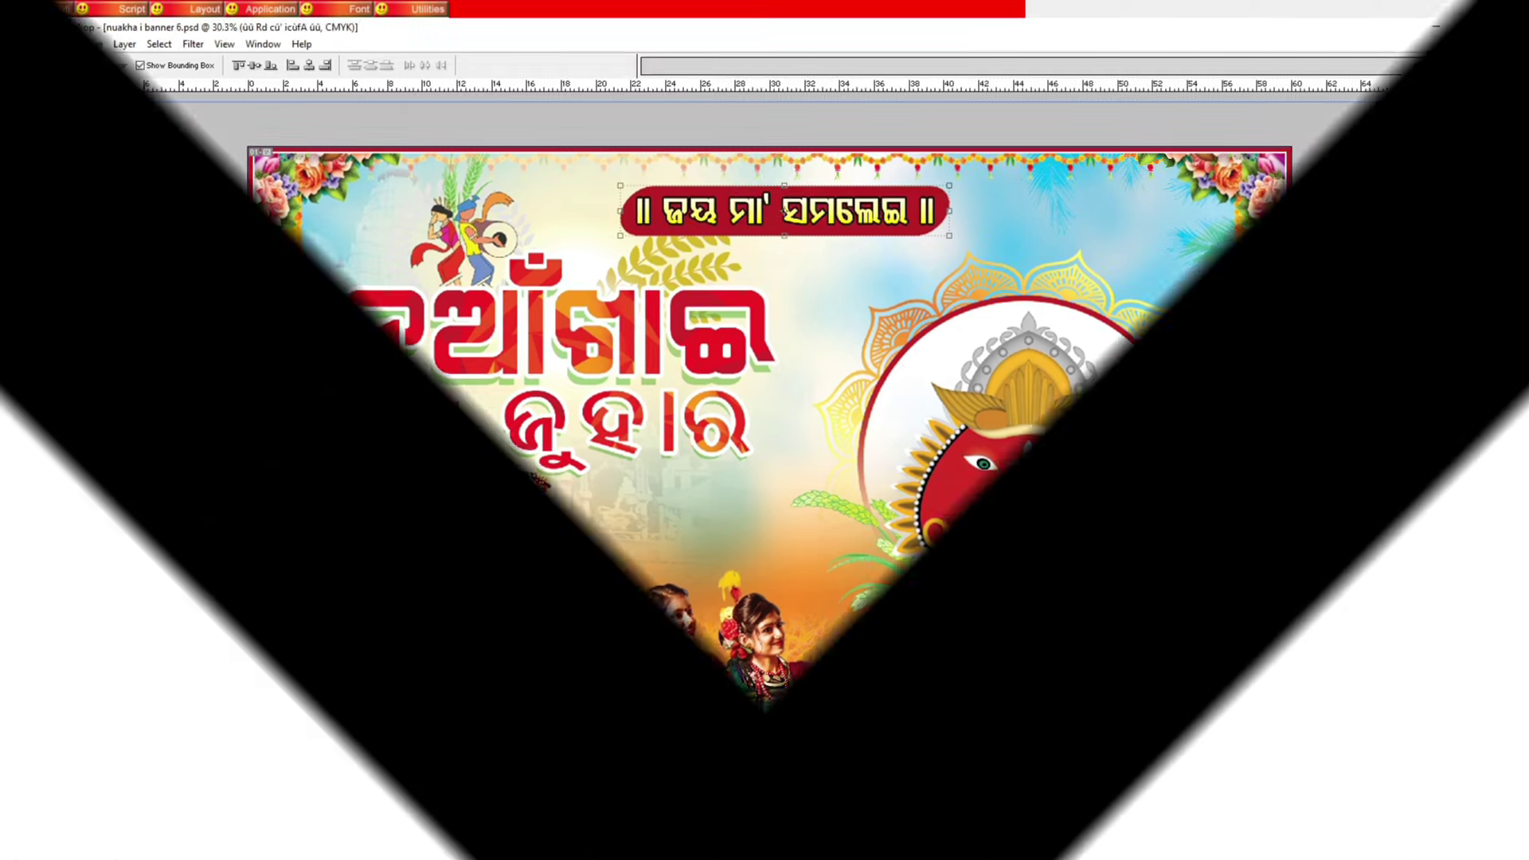
key("ctrl+minus")
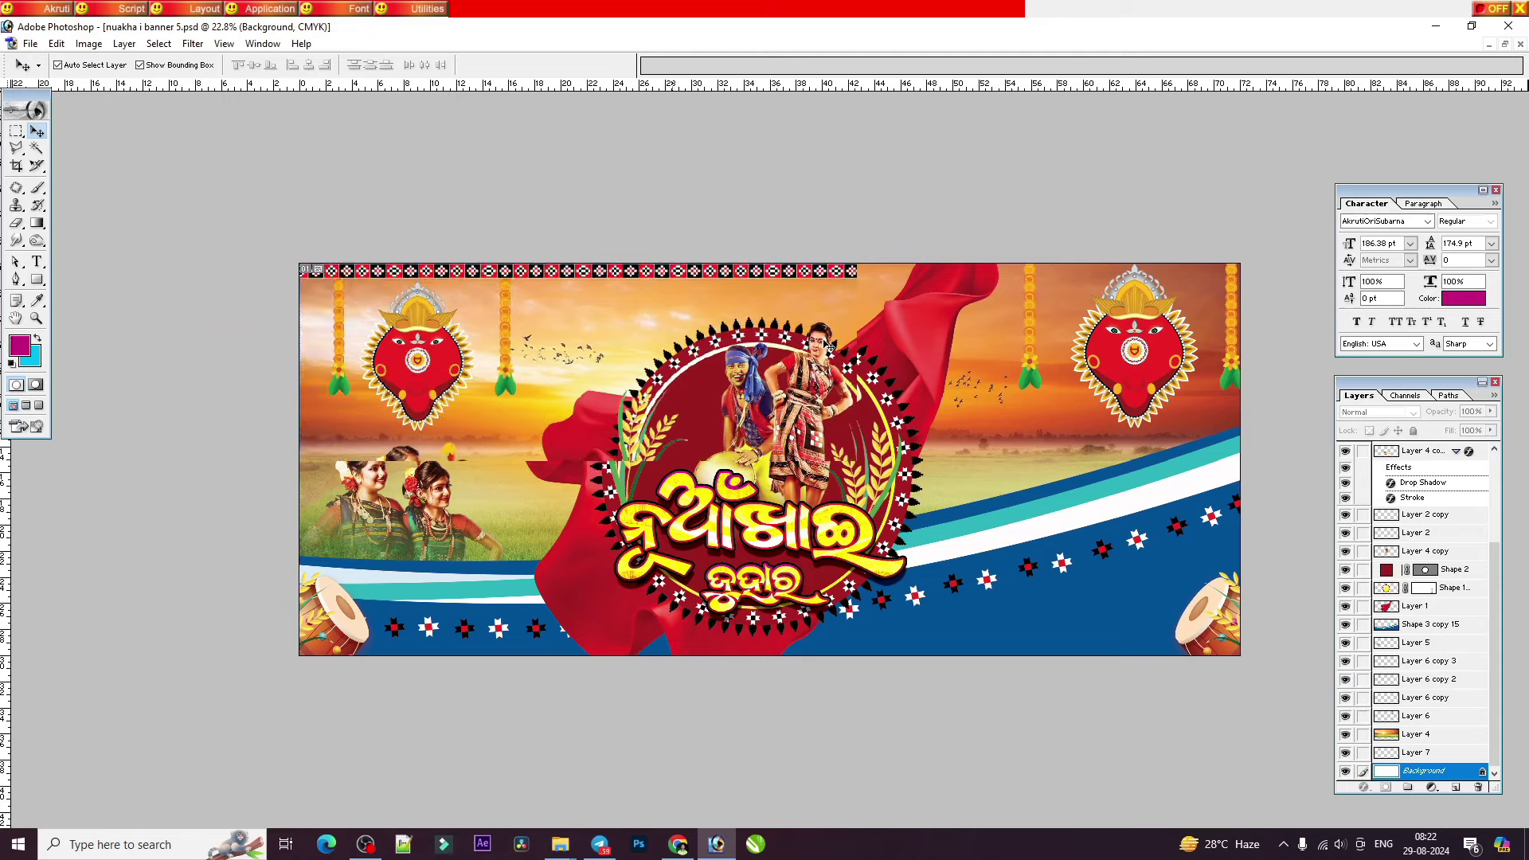
Step: Check the Image Size dialog without changes, then maximise the document window
left_click(1504, 43)
right_click(1033, 183)
left_click(1060, 209)
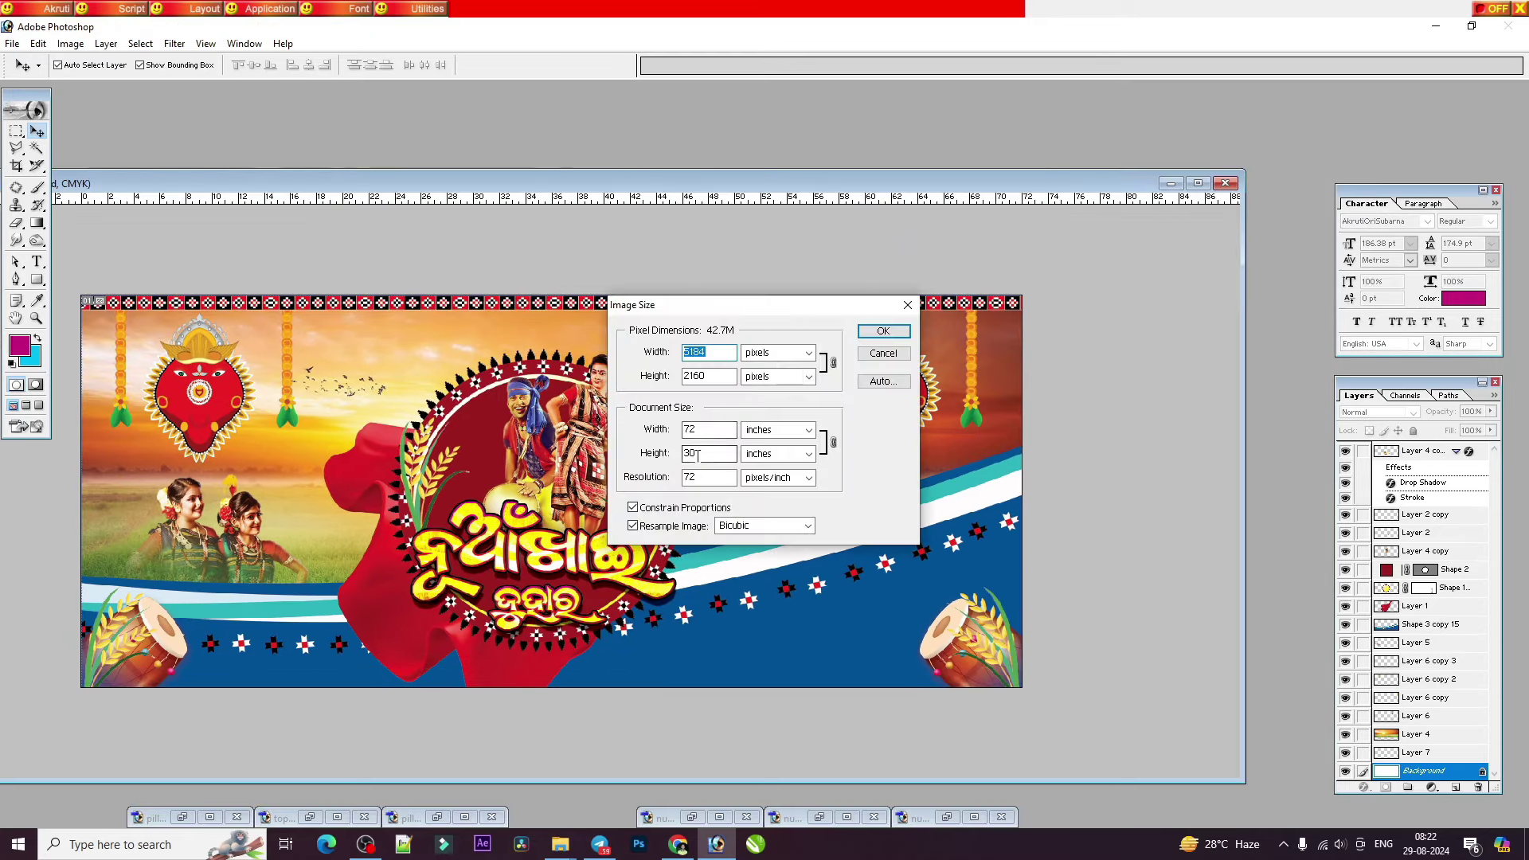
left_click(881, 333)
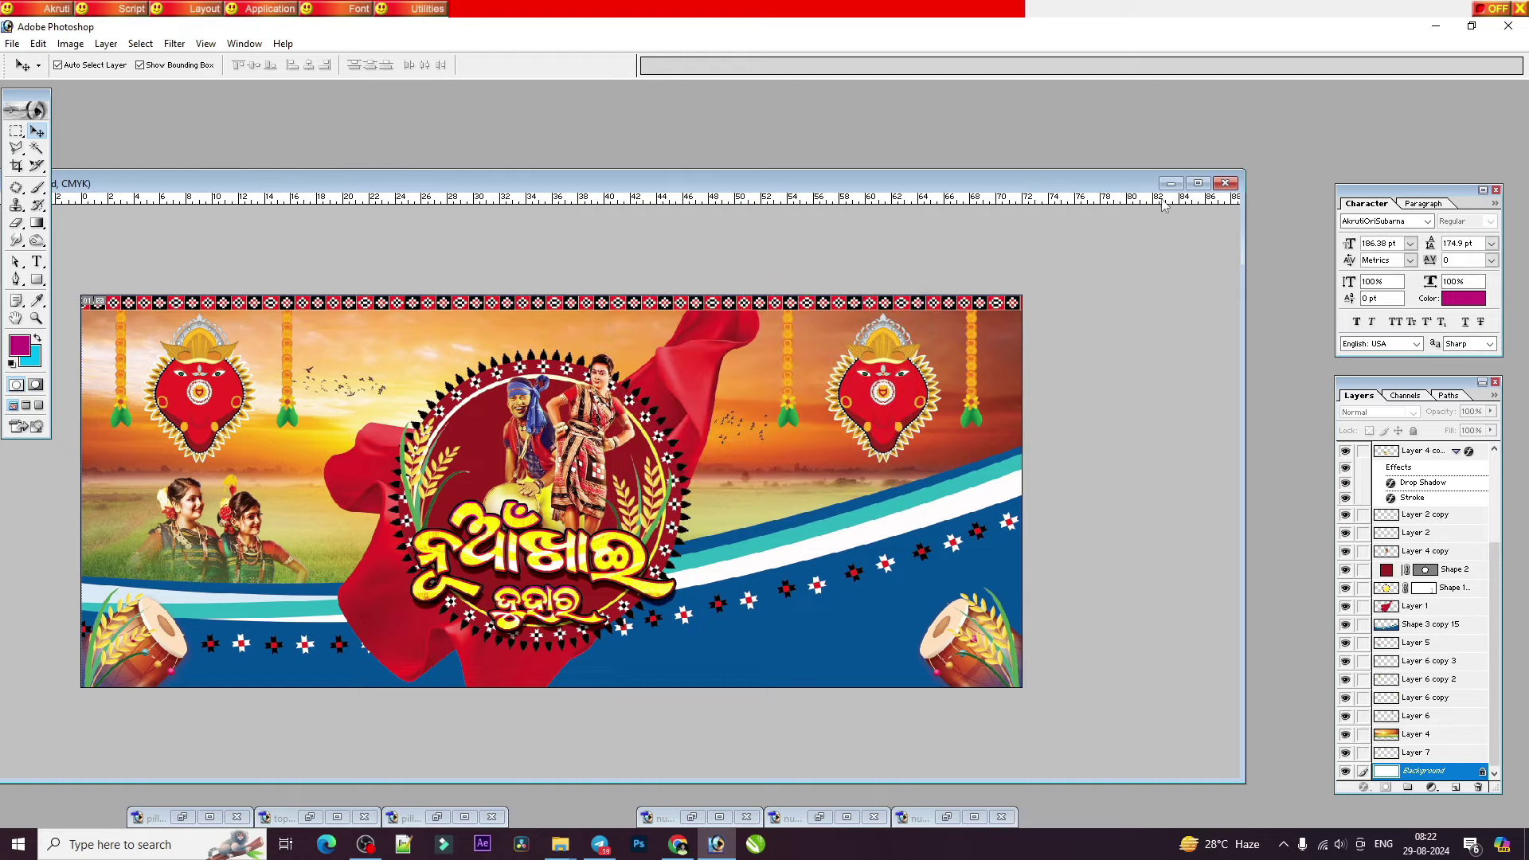
left_click(1208, 183)
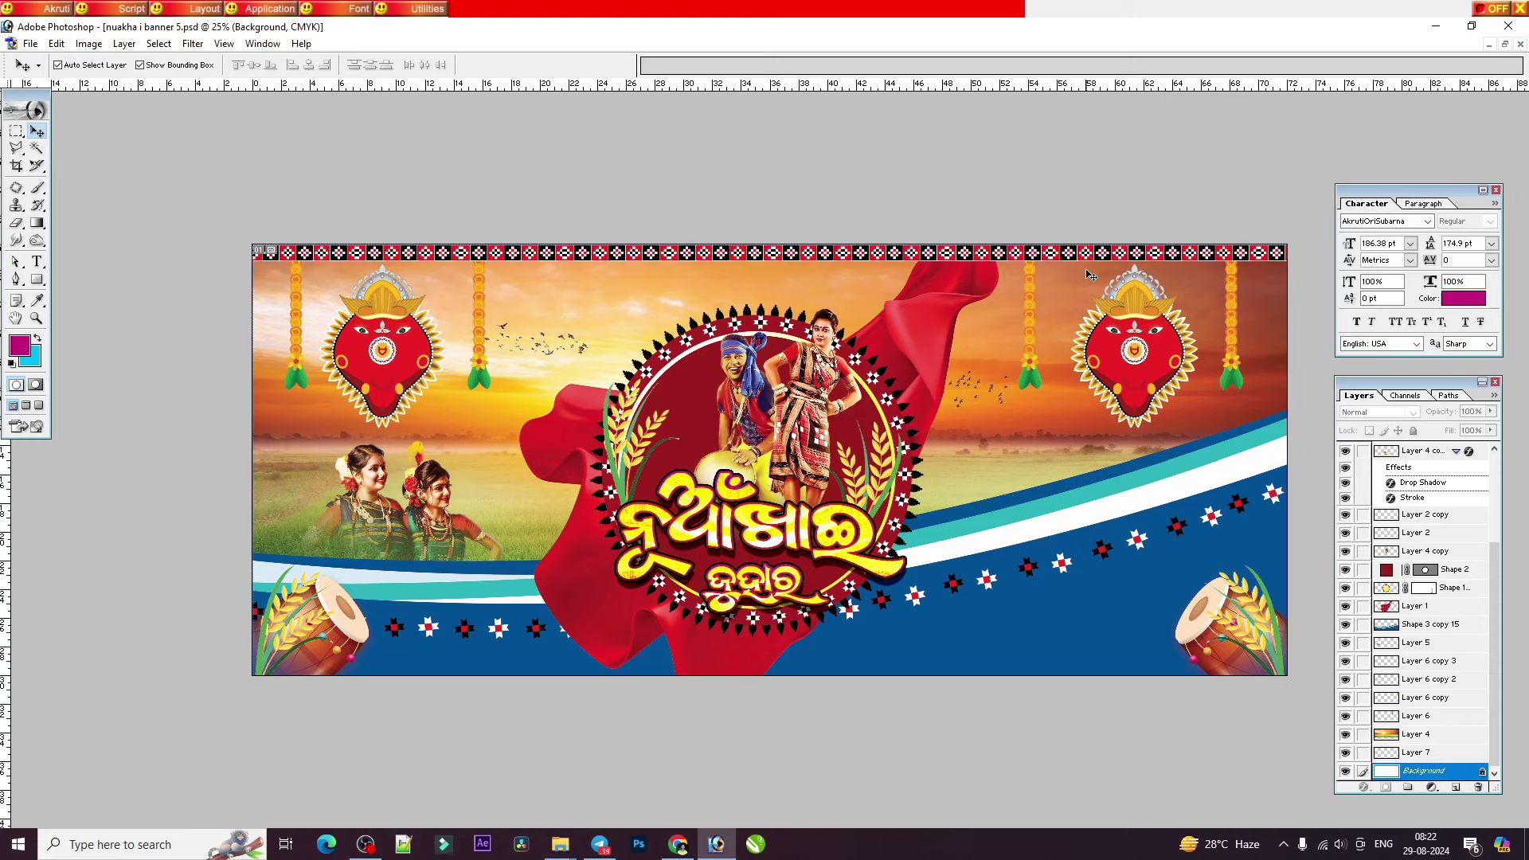
Step: Select Shape 3 copy 15, then close banner 5, discarding its changes
left_click(1195, 490)
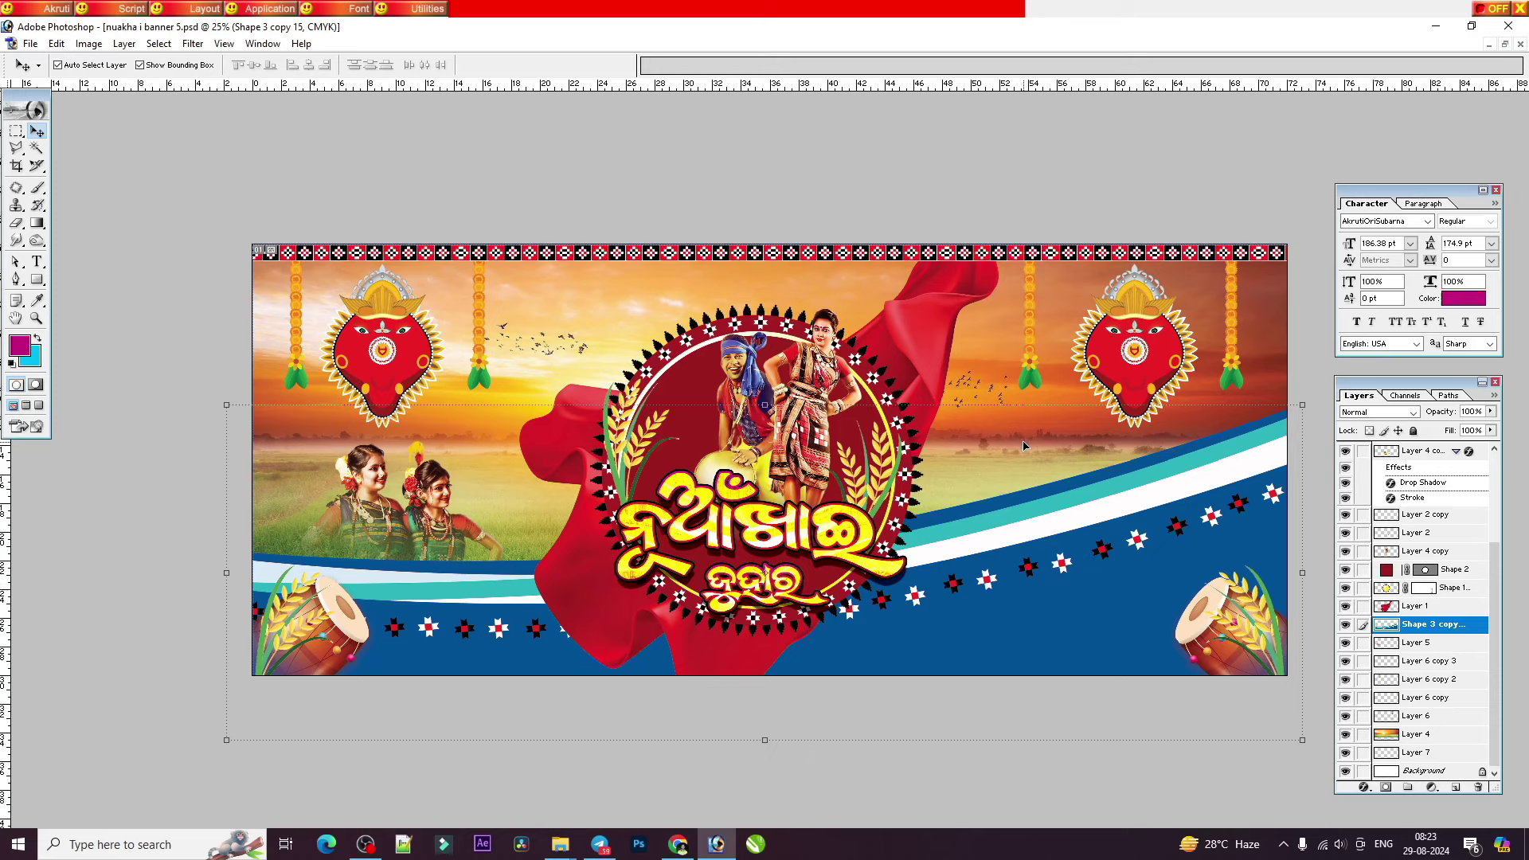
left_click(1520, 44)
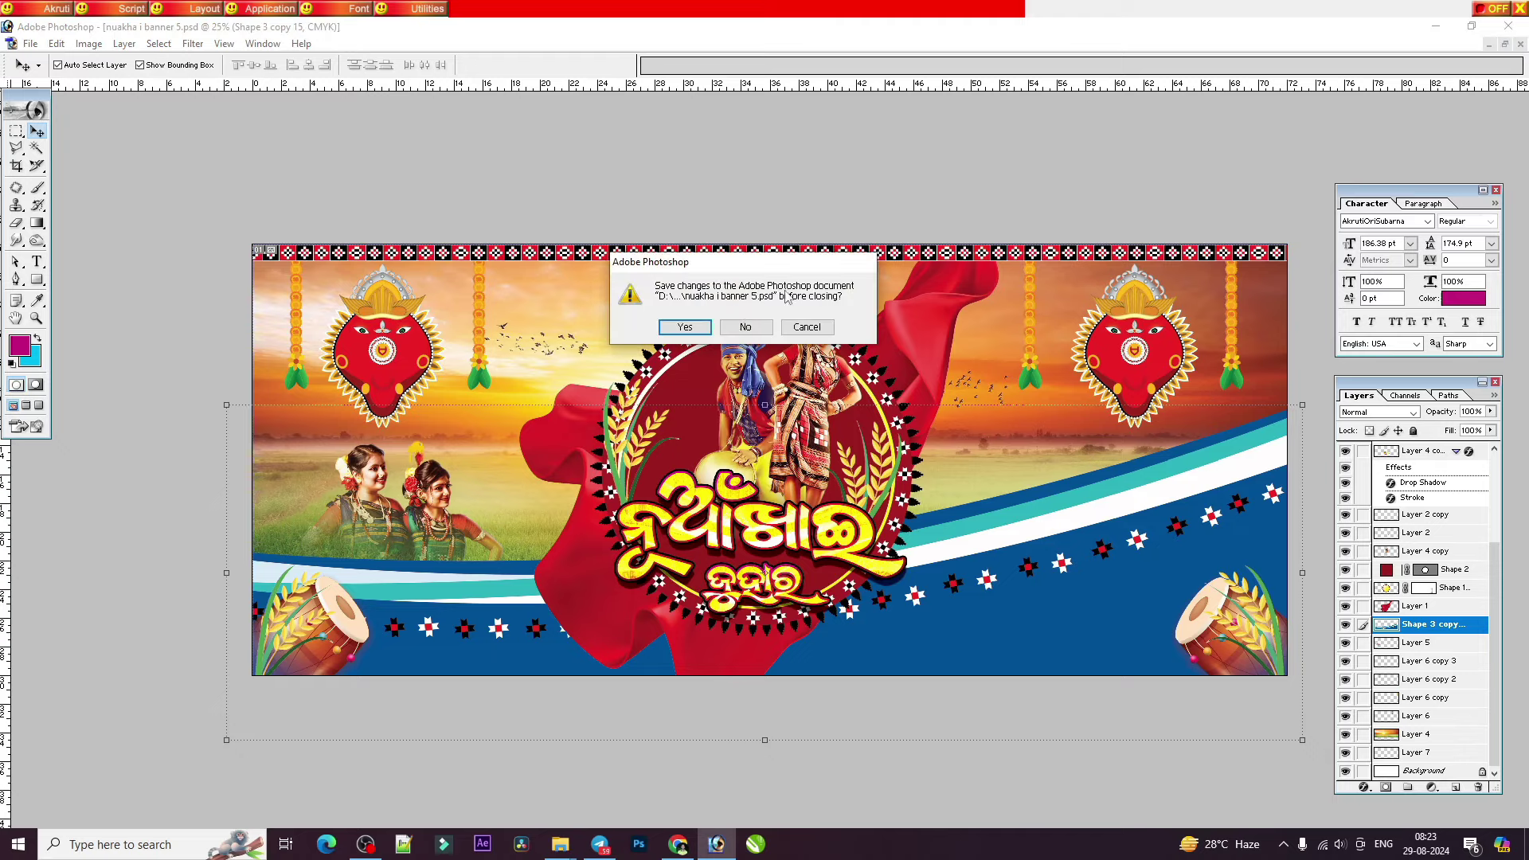
left_click(742, 328)
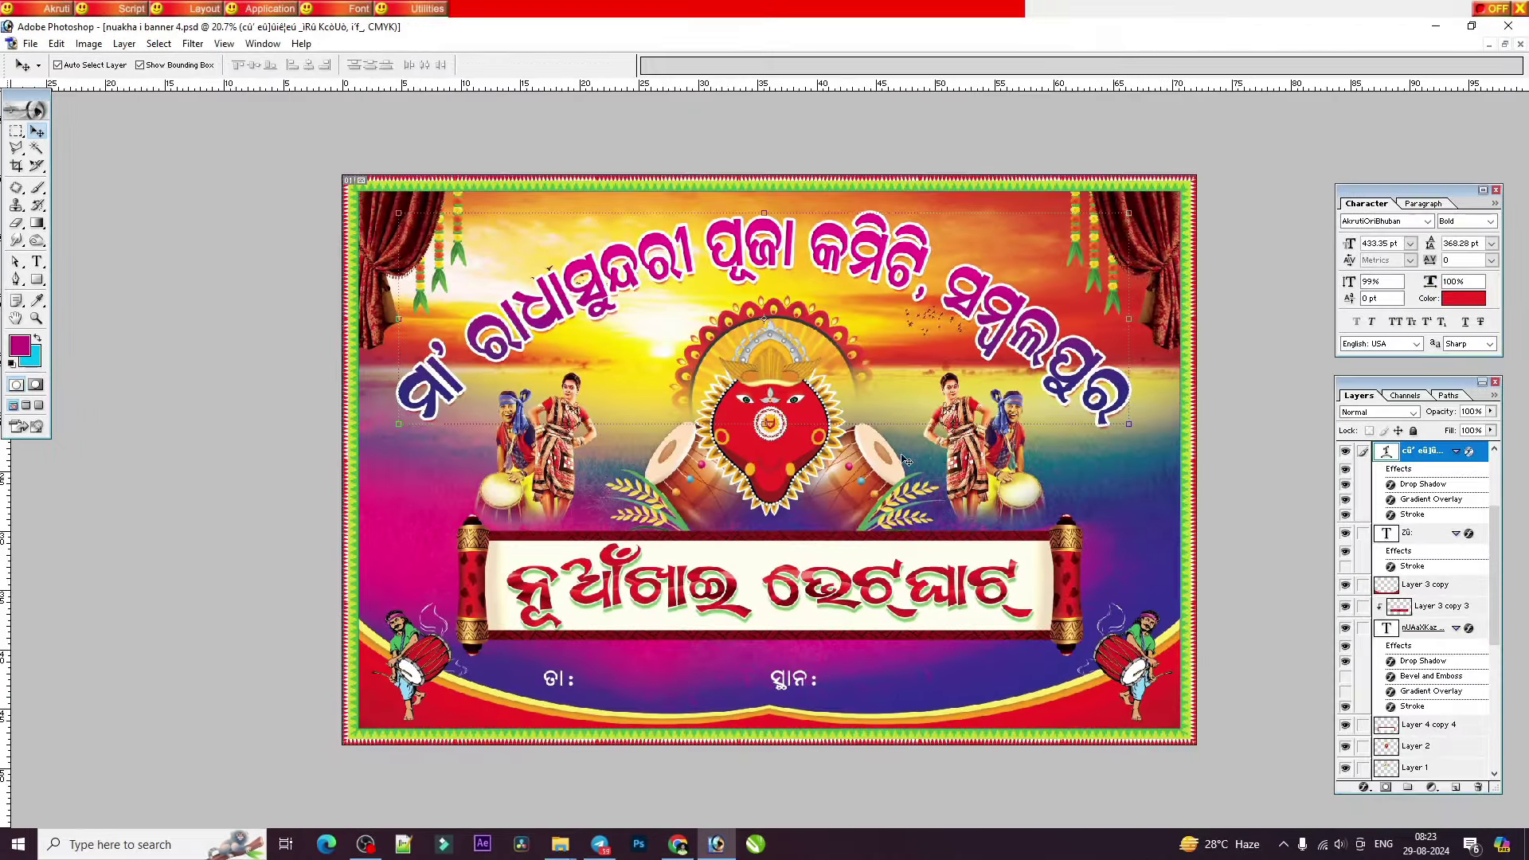
Step: Select the scroll's title text layer and sample a blue text colour from the canvas
right_click(932, 459)
left_click(996, 516)
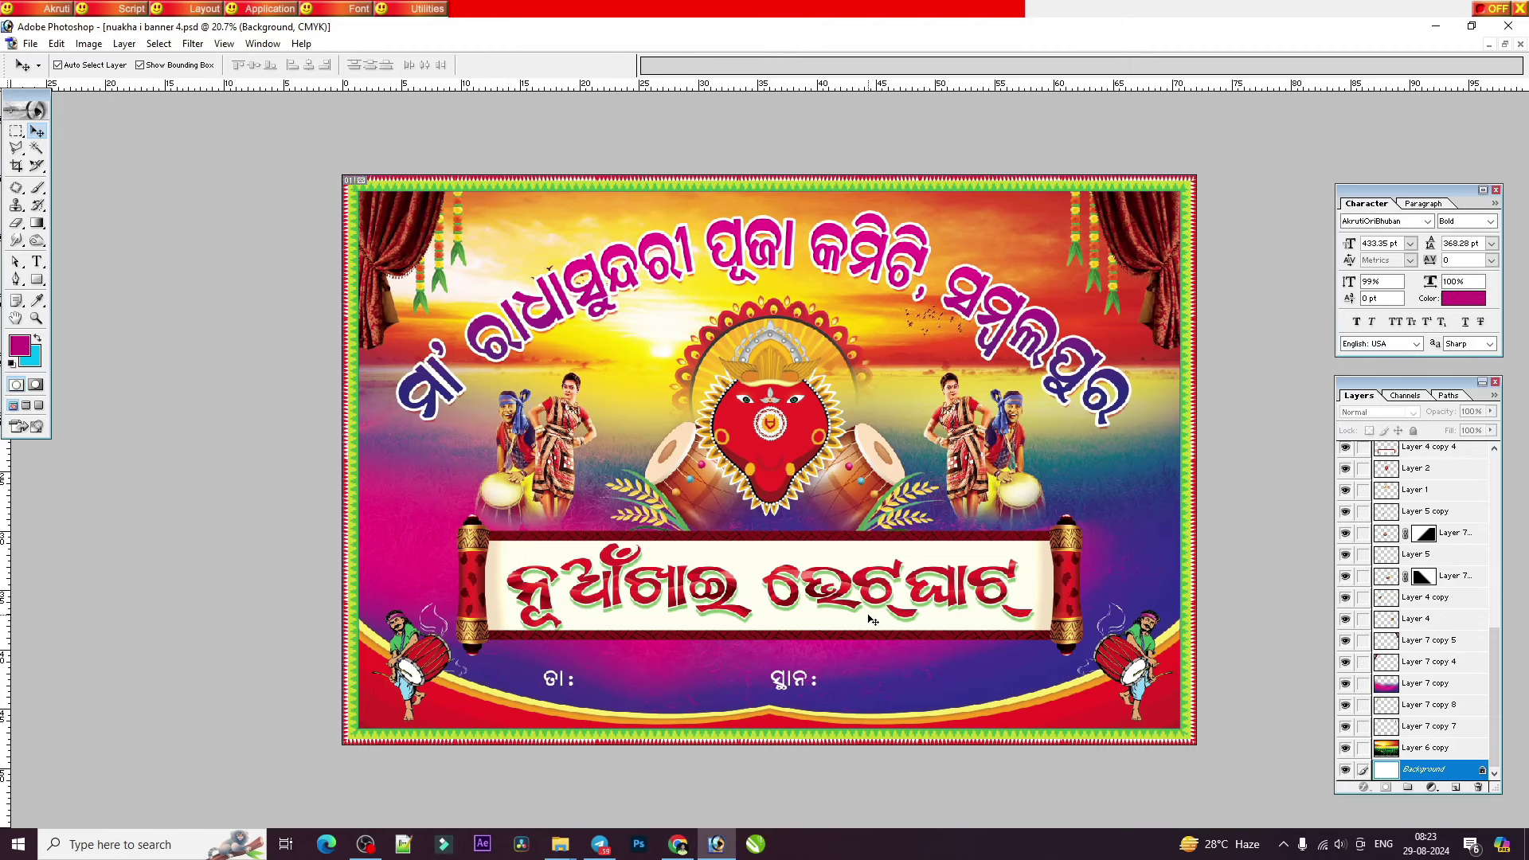
left_click(882, 607)
left_click(1422, 472)
left_click(1464, 299)
left_click(1014, 615)
key("Return")
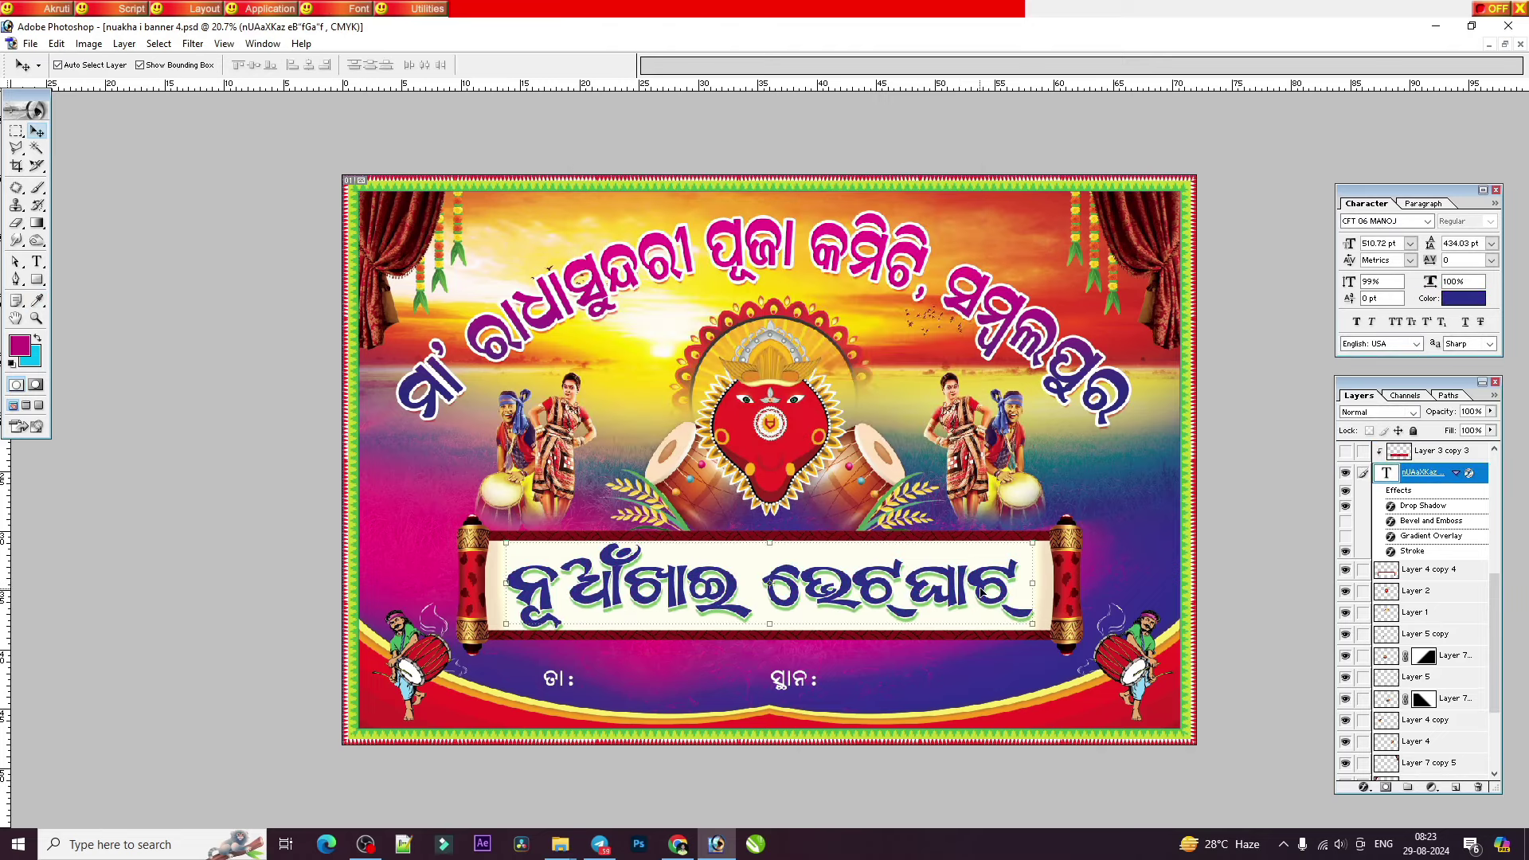
Step: Toggle the title's effects and try rasterizing the text, then undo the rasterize
left_click(1346, 492)
right_click(1408, 481)
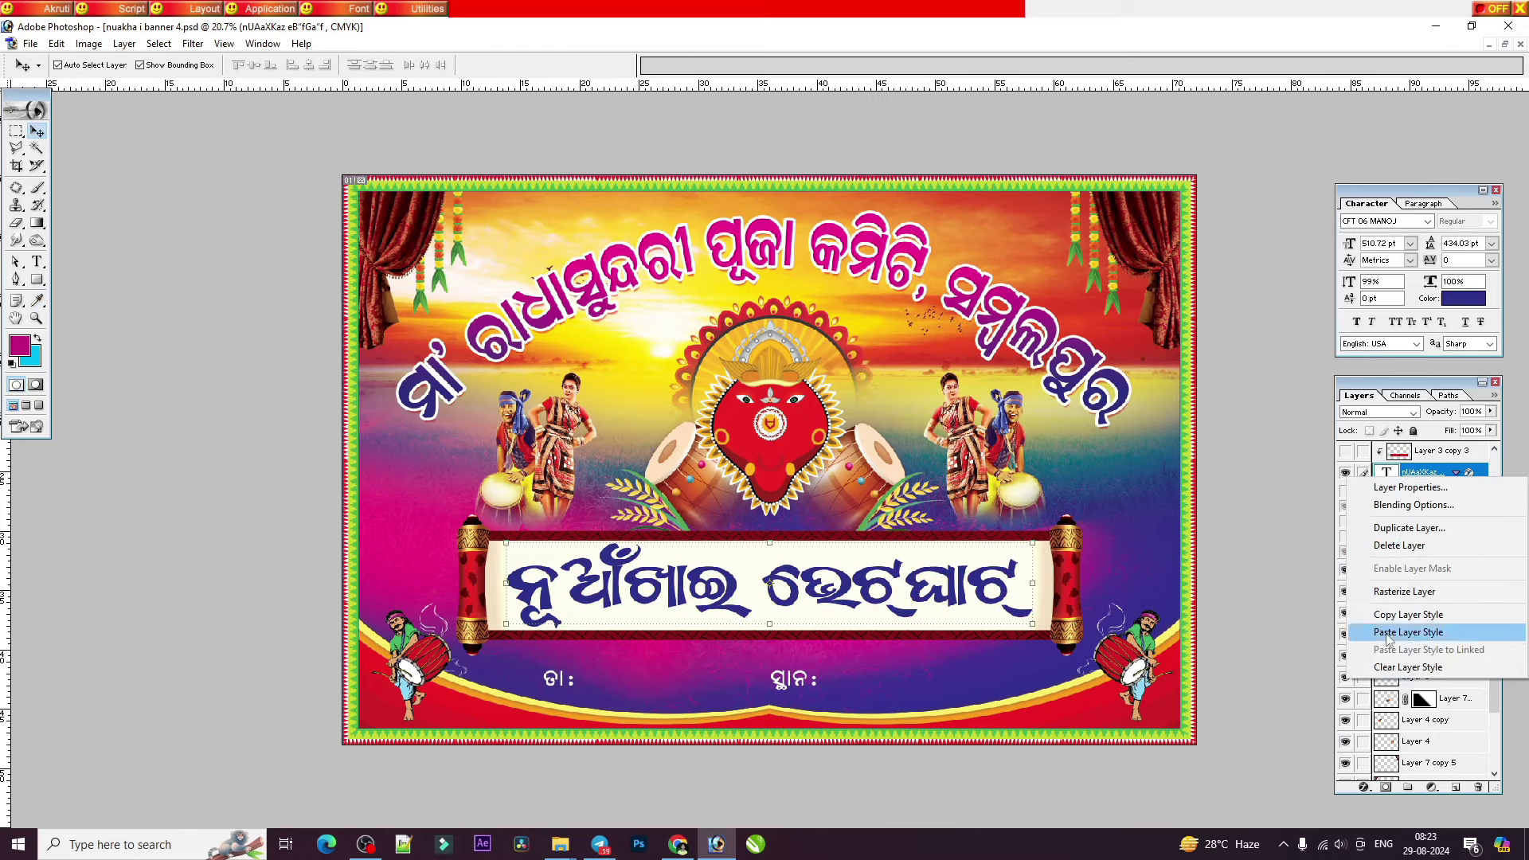
left_click(1396, 597)
left_click(1345, 491)
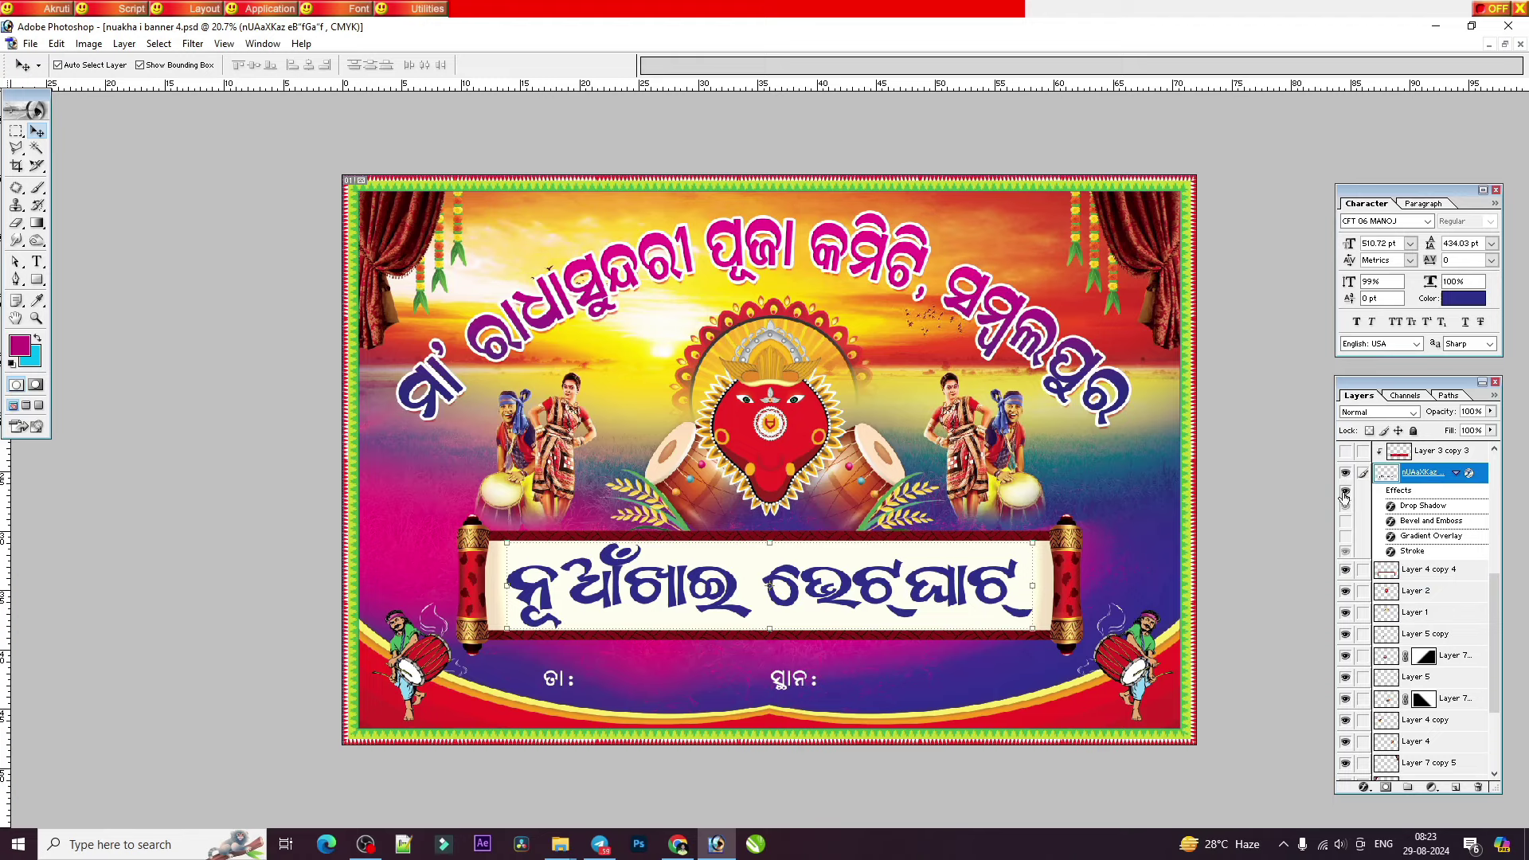
key("ctrl+alt+z")
key("ctrl+alt+z")
key("ctrl+plus")
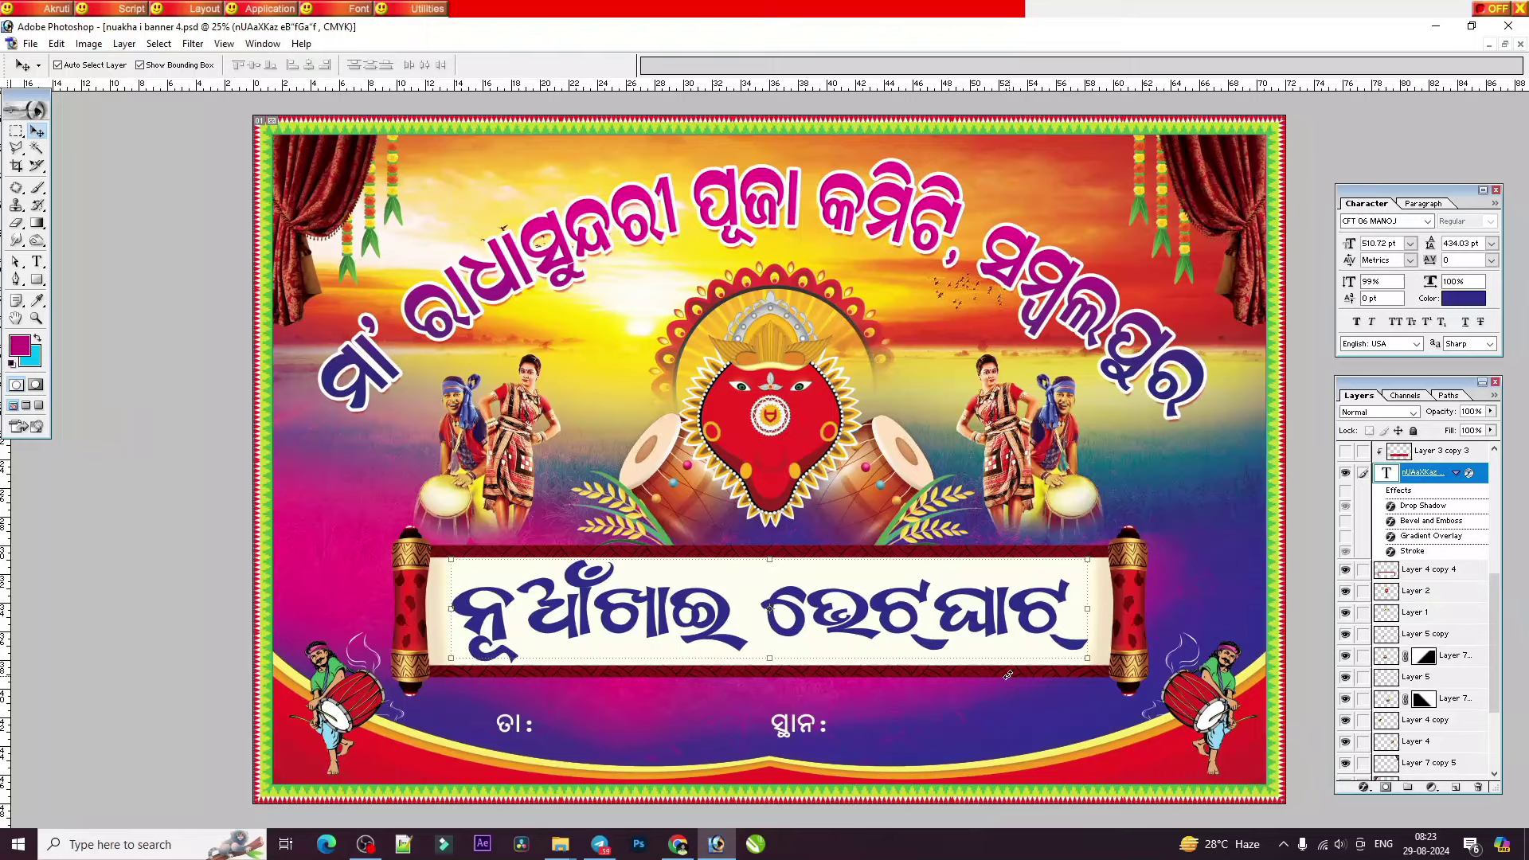
Step: Turn on the title's green drop shadow and clipped Layer 3 copy 3 overlay, then close banner 4
left_click(1345, 504)
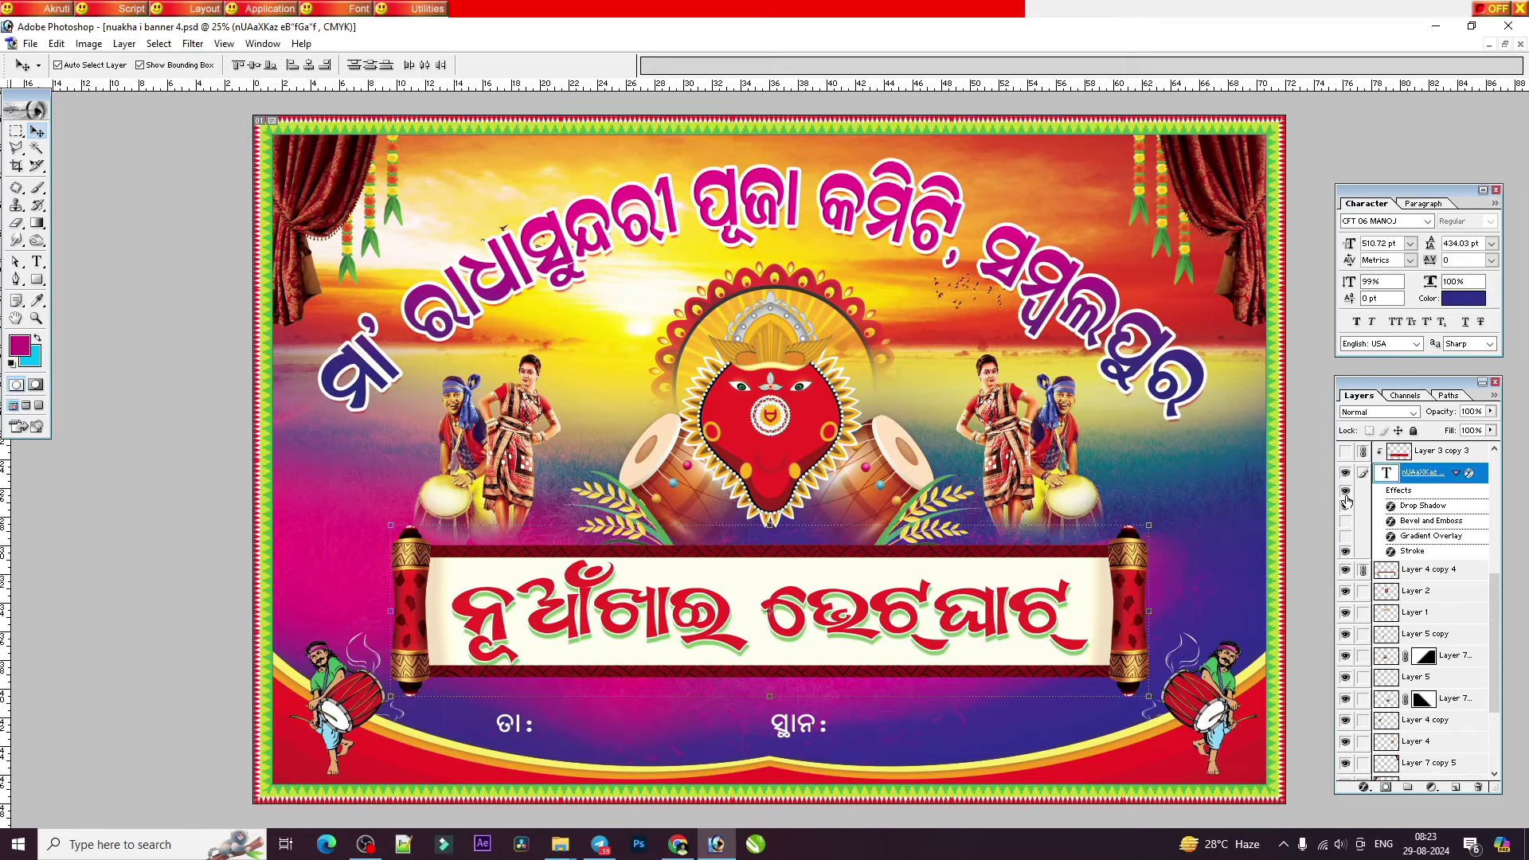
left_click(1345, 451)
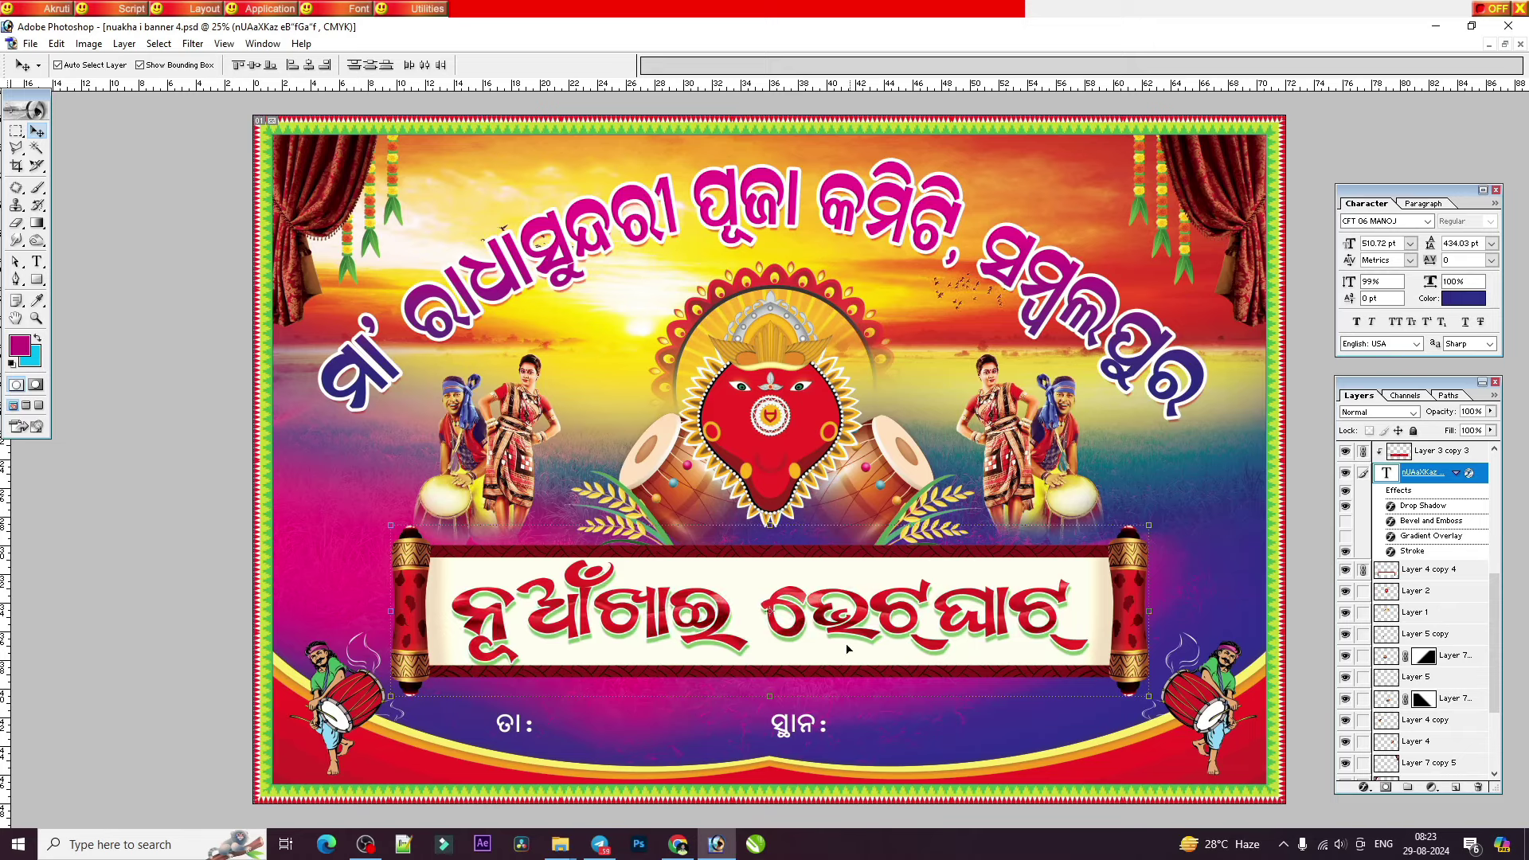
scroll(912, 223, "down", 1)
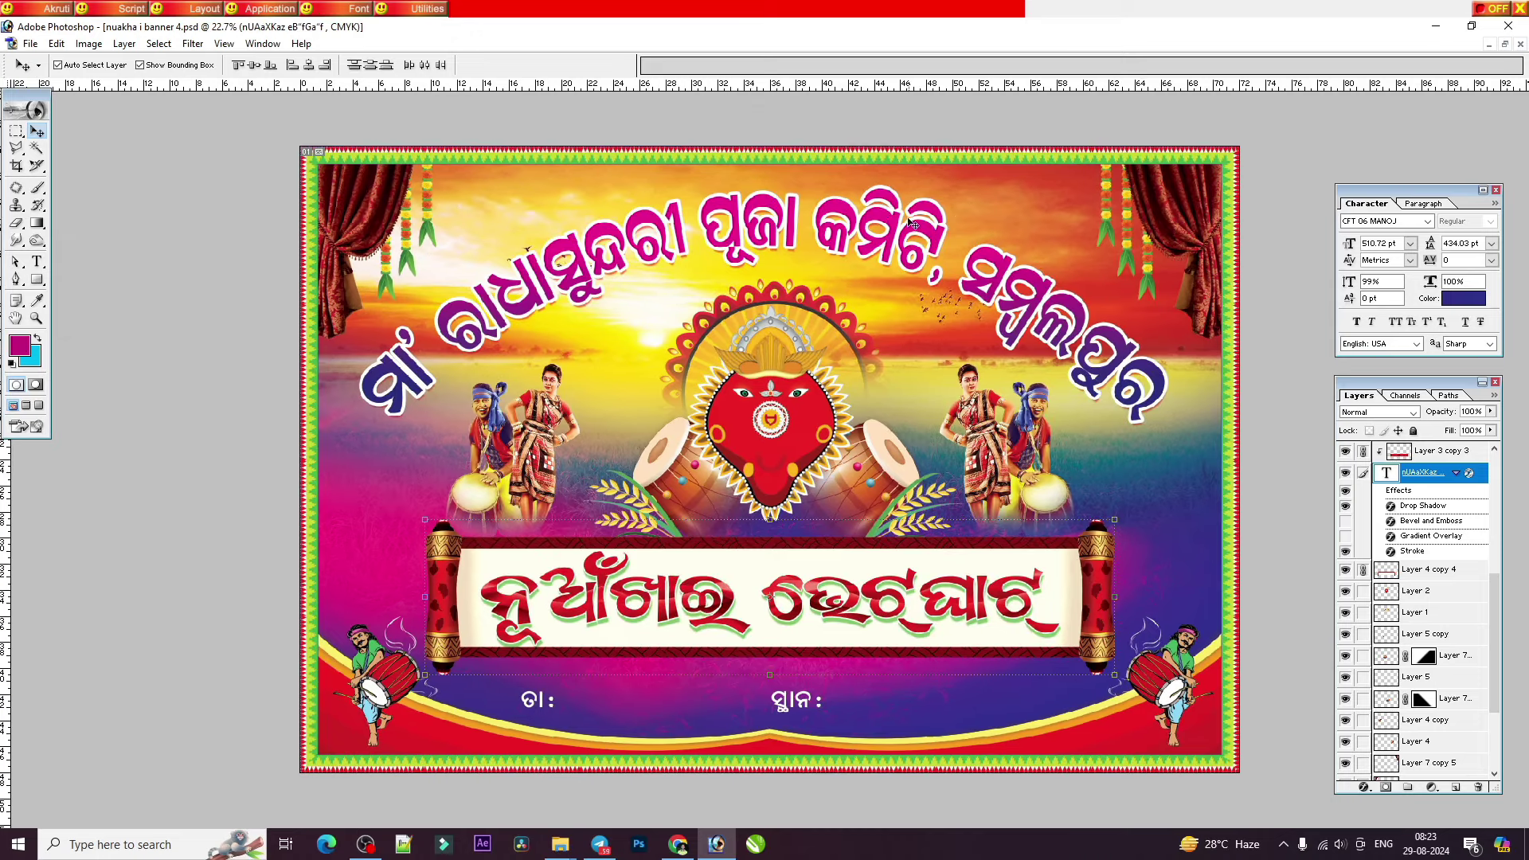
scroll(886, 217, "up", 1)
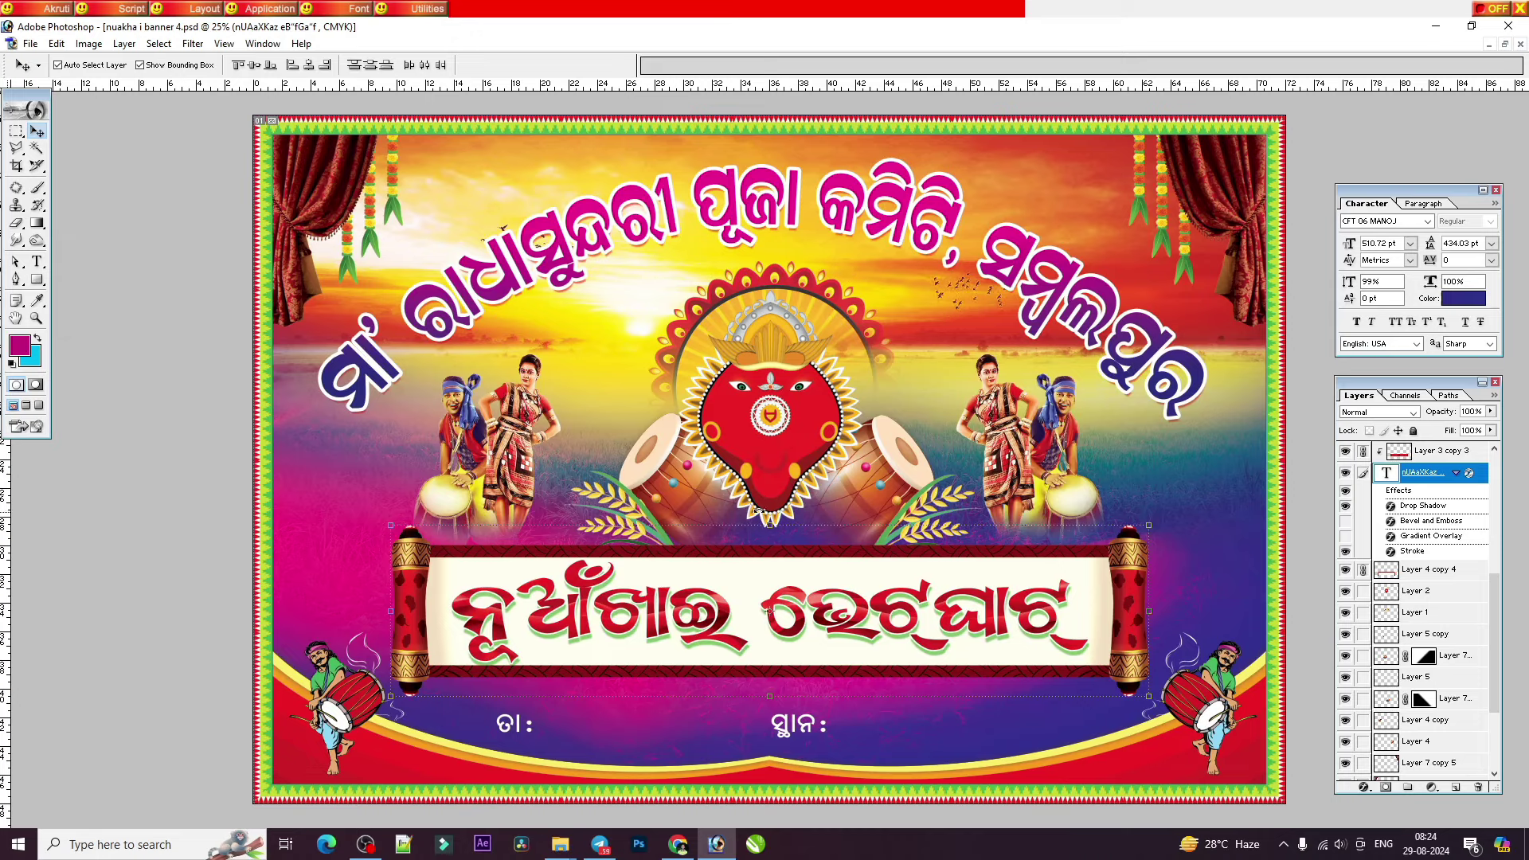
left_click(1518, 44)
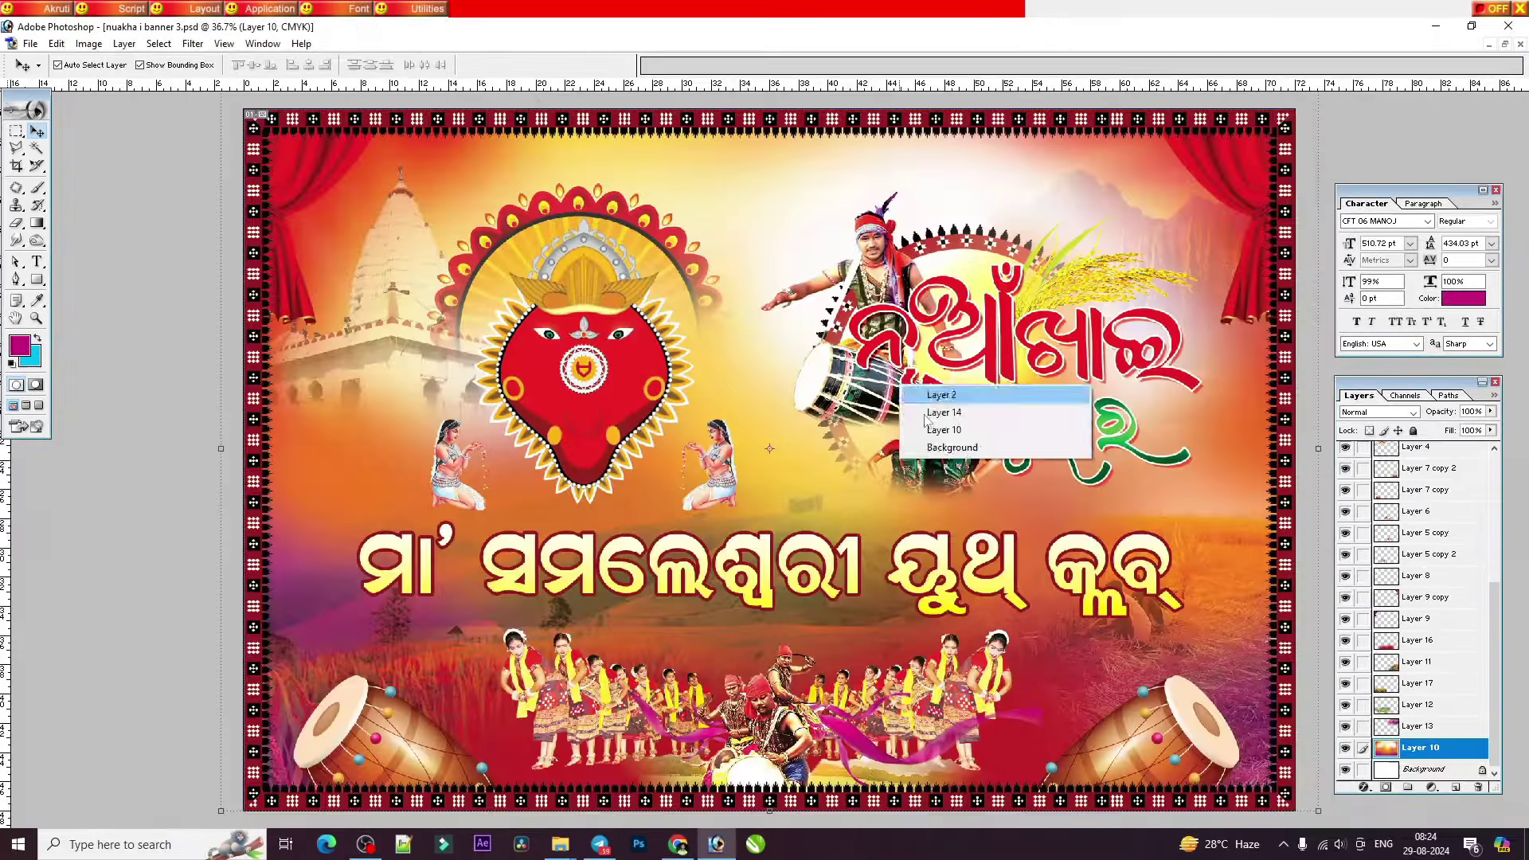
Step: Pick Layer 3, shift the goddess graphic a few pixels down-right, and close banner 3
left_click(966, 448)
key("ctrl+minus")
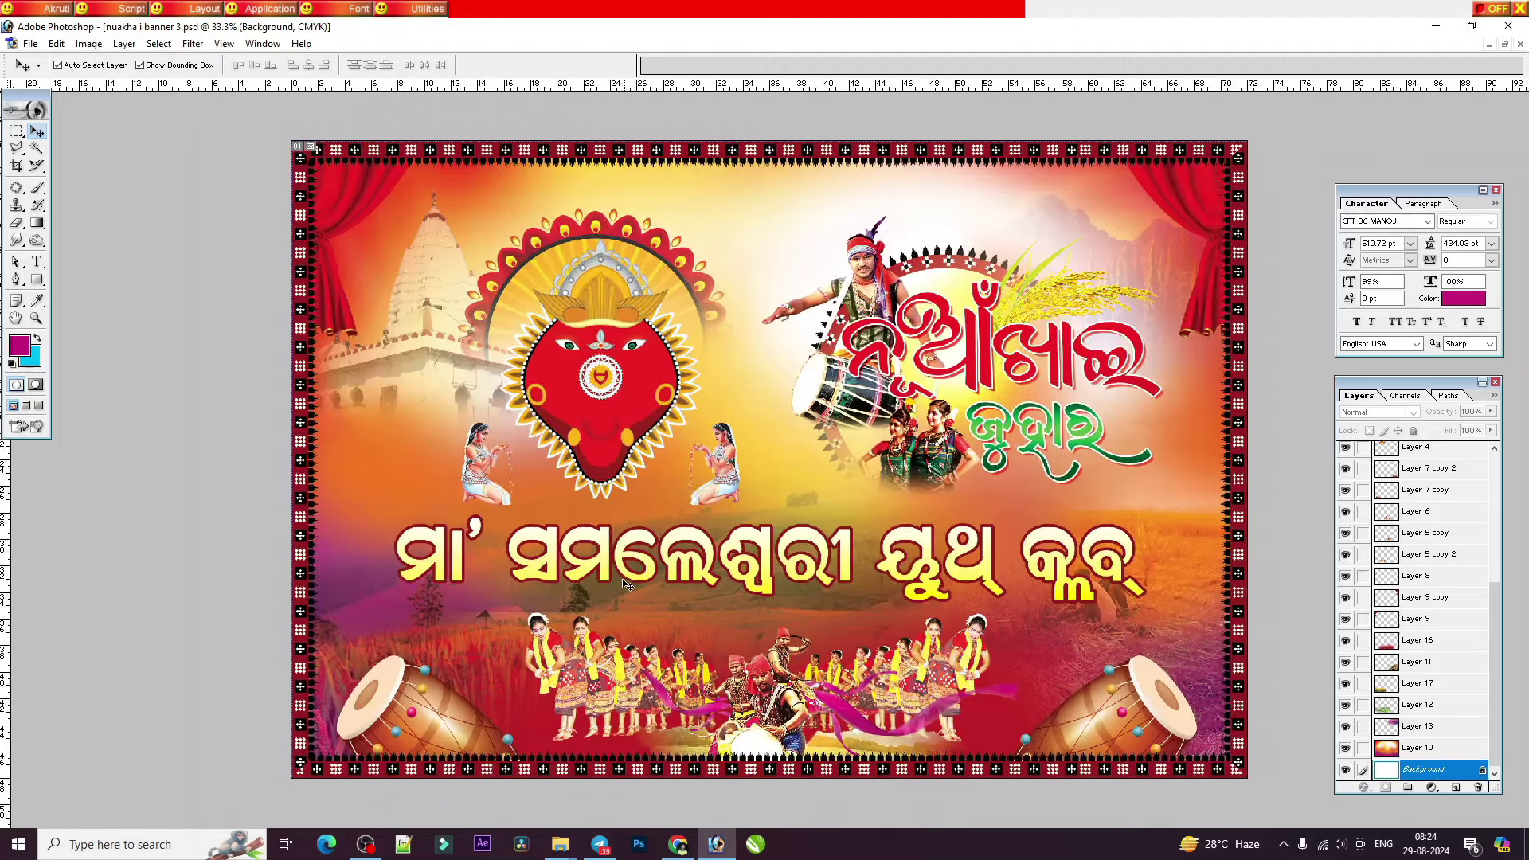
left_click(629, 411)
left_click_drag(632, 410, 637, 425)
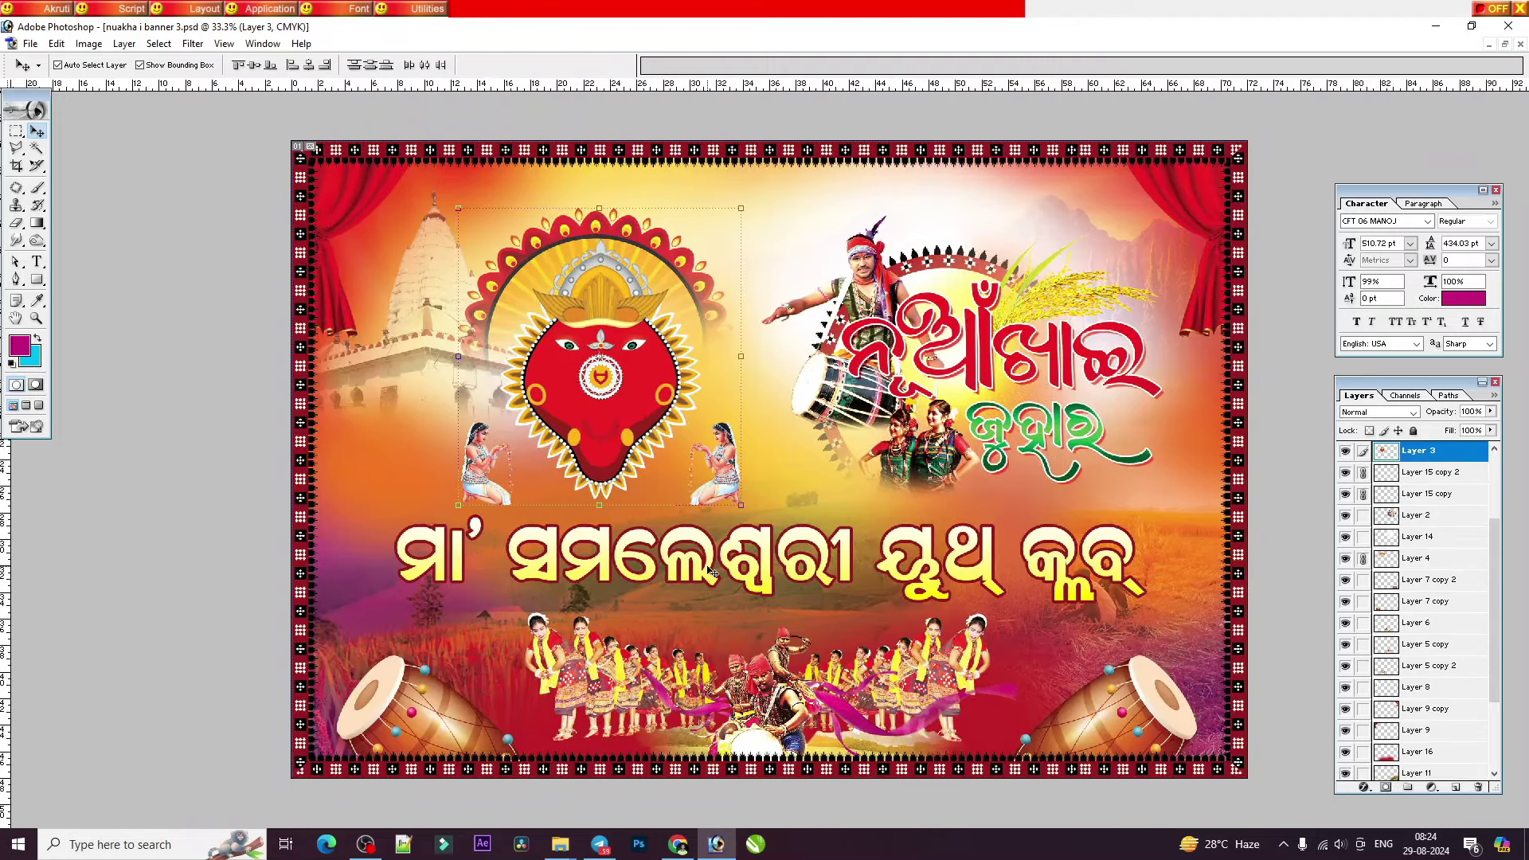
left_click_drag(797, 558, 796, 428)
key("ctrl+z")
left_click(851, 623)
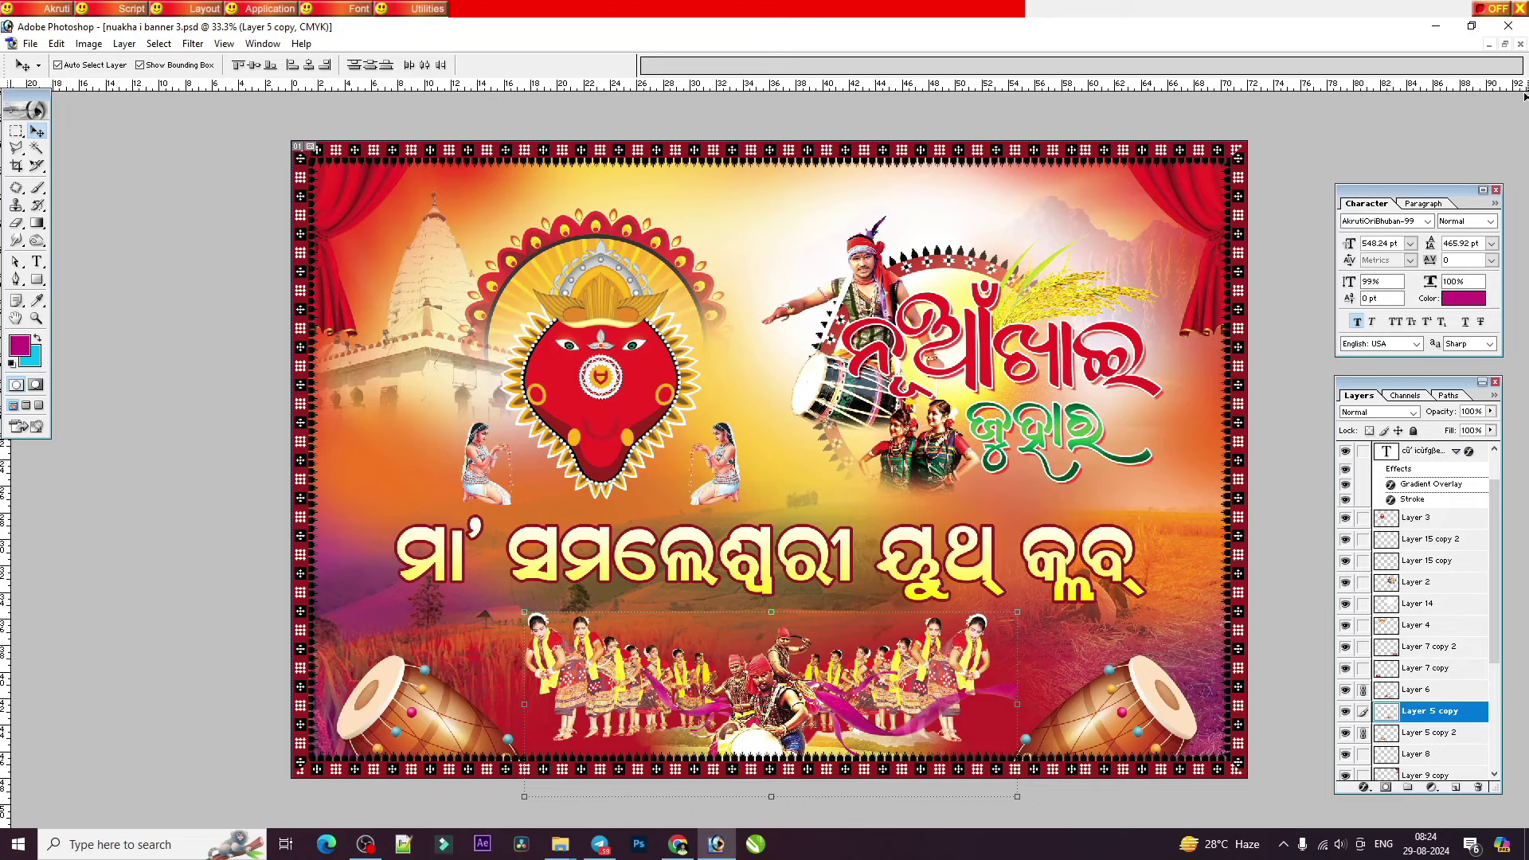
left_click(1520, 43)
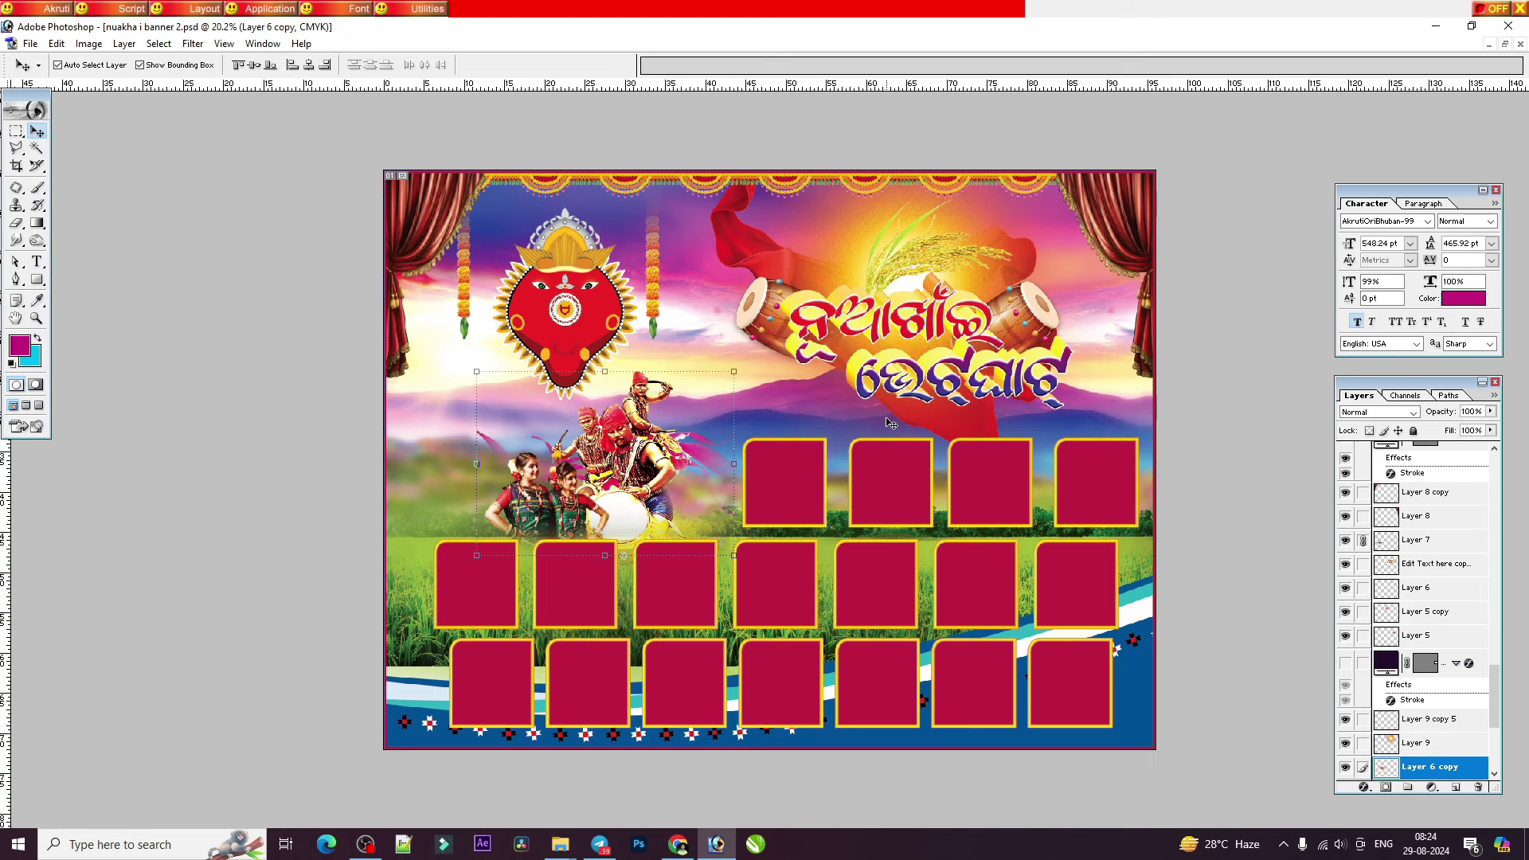
Step: Move the Edit Text here copy 26 title up, widen it to about 106%, and close banner 2
left_click(974, 335)
mouse_move(970, 328)
left_mouse_down()
mouse_move(988, 291)
mouse_move(980, 385)
left_mouse_up()
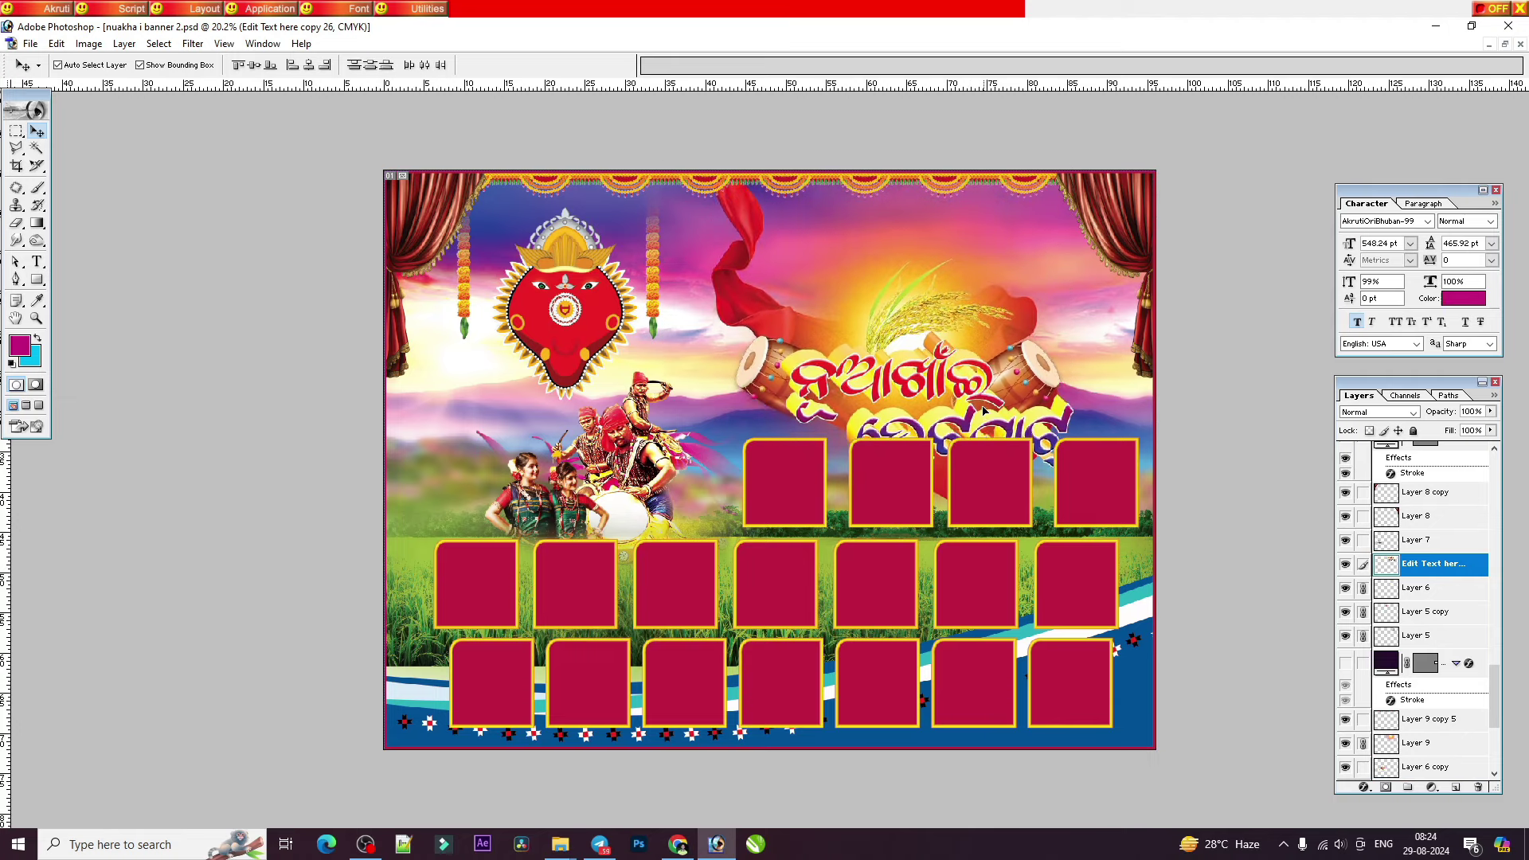
key("ctrl+t")
left_click_drag(1073, 485, 1097, 480)
key("Return")
key("ctrl+minus")
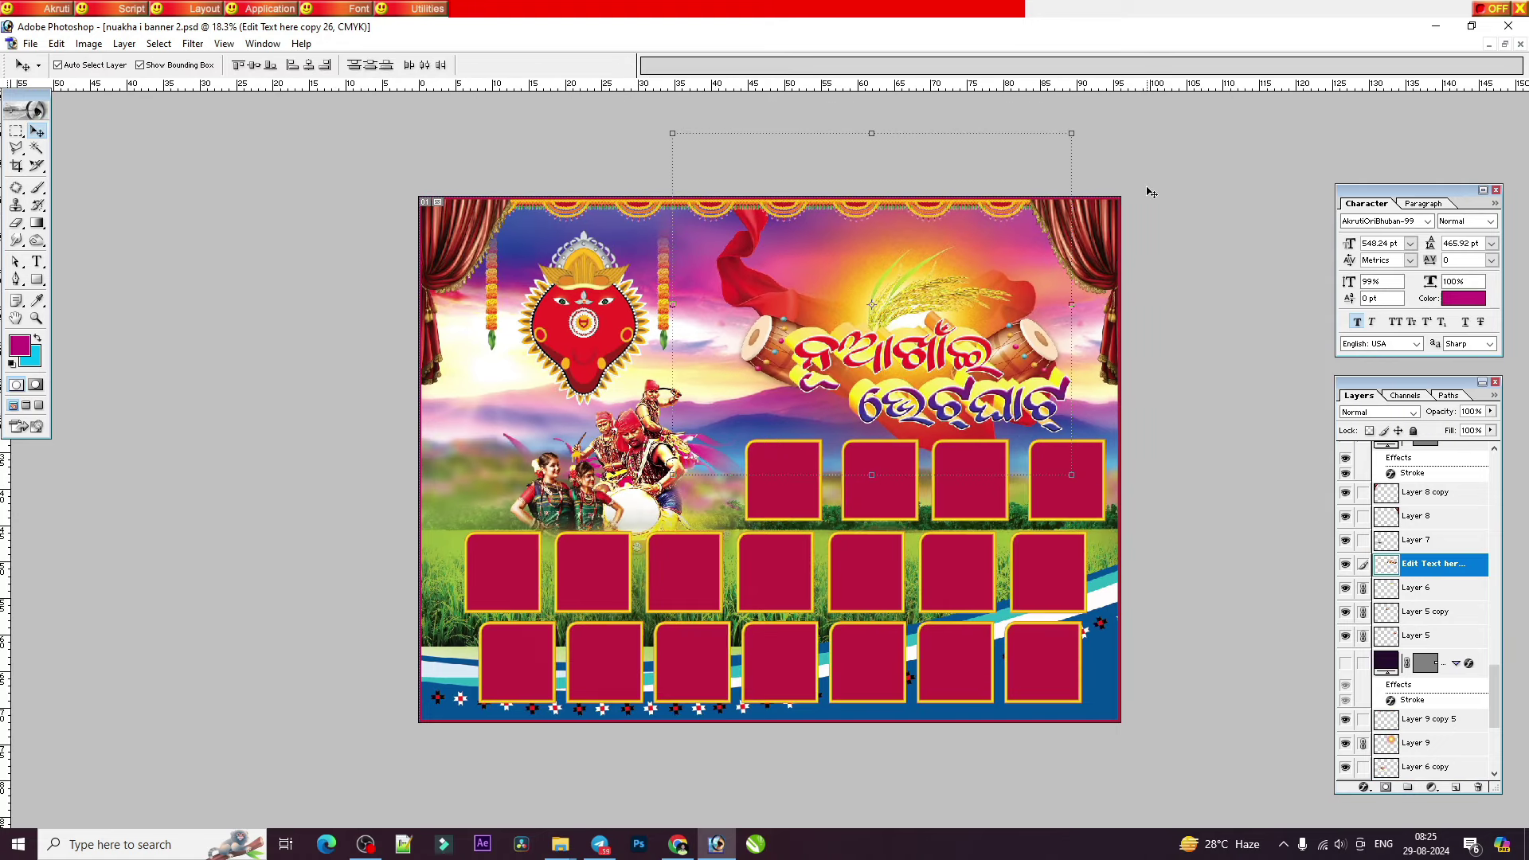
left_click(1522, 44)
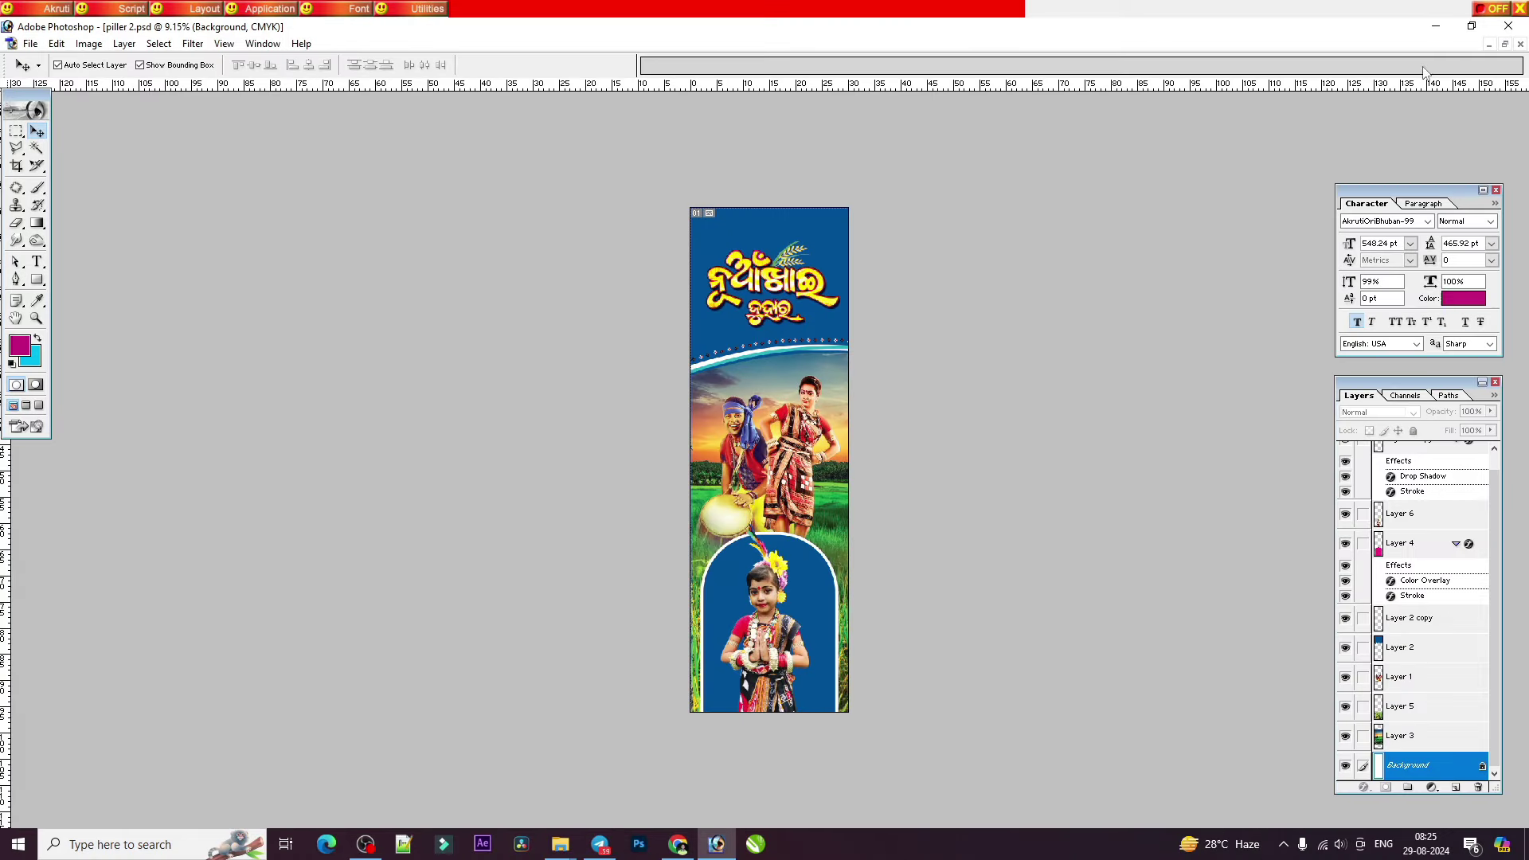
Step: Float the piller 2, piller a and top nuakhai arch documents and arrange their windows together
left_click(1505, 44)
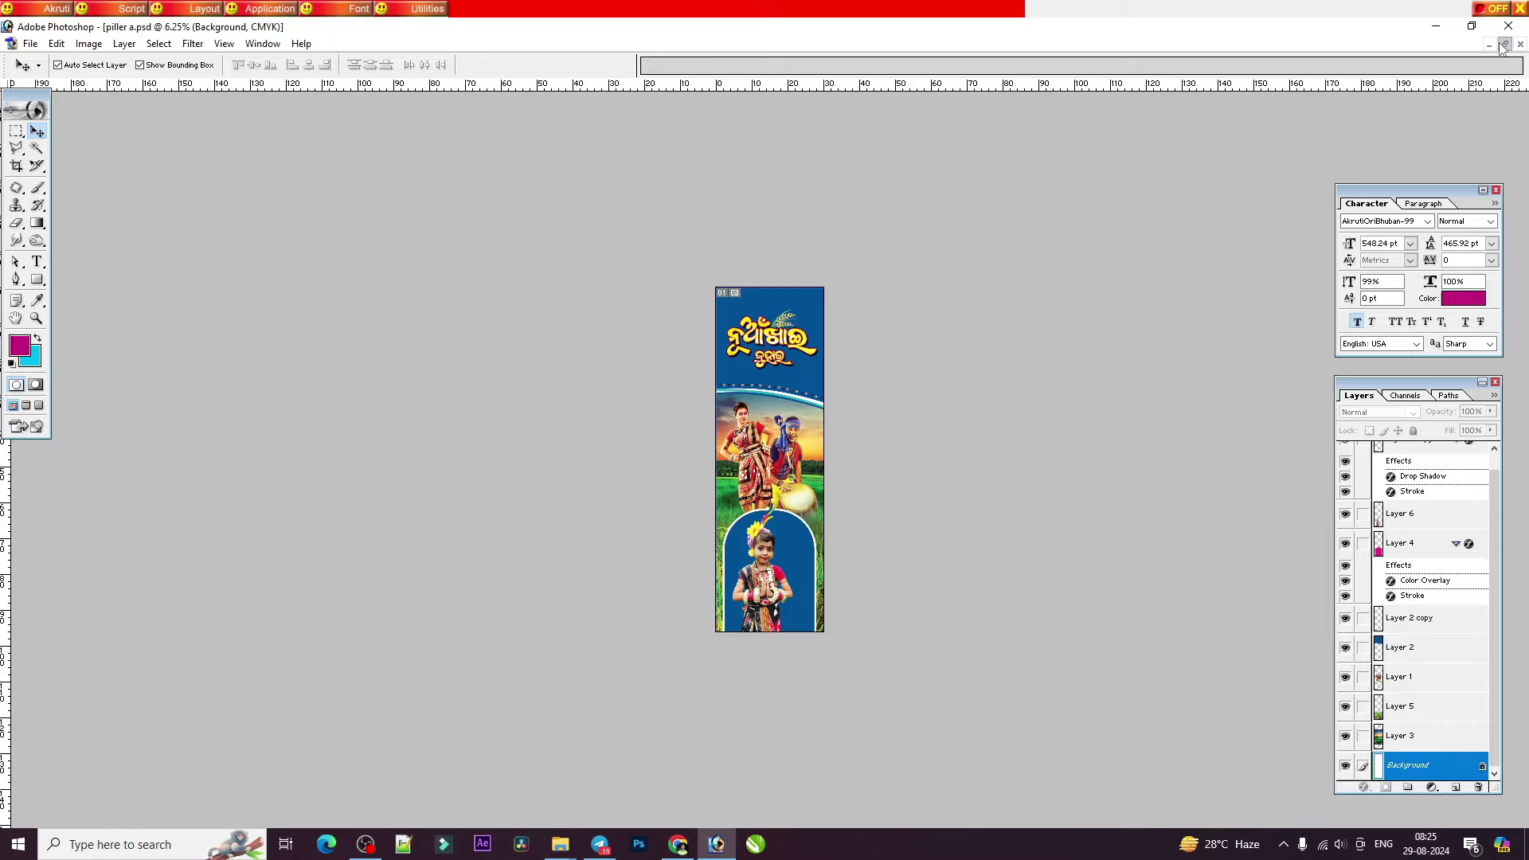
left_click(437, 816)
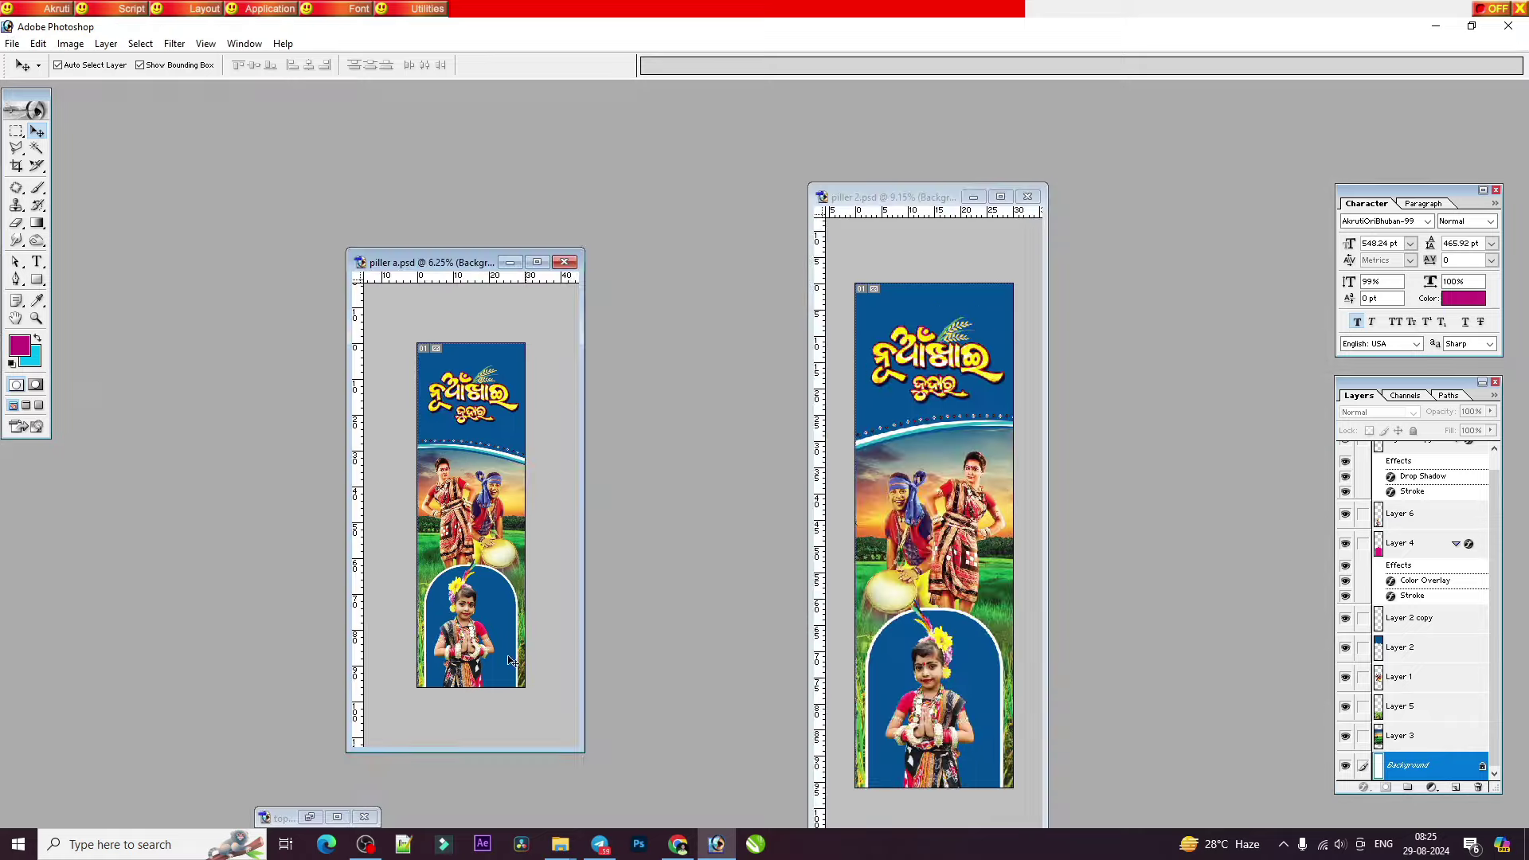
left_click(336, 816)
left_click(1505, 45)
mouse_move(450, 263)
left_mouse_down()
mouse_move(440, 308)
mouse_move(461, 300)
left_mouse_up()
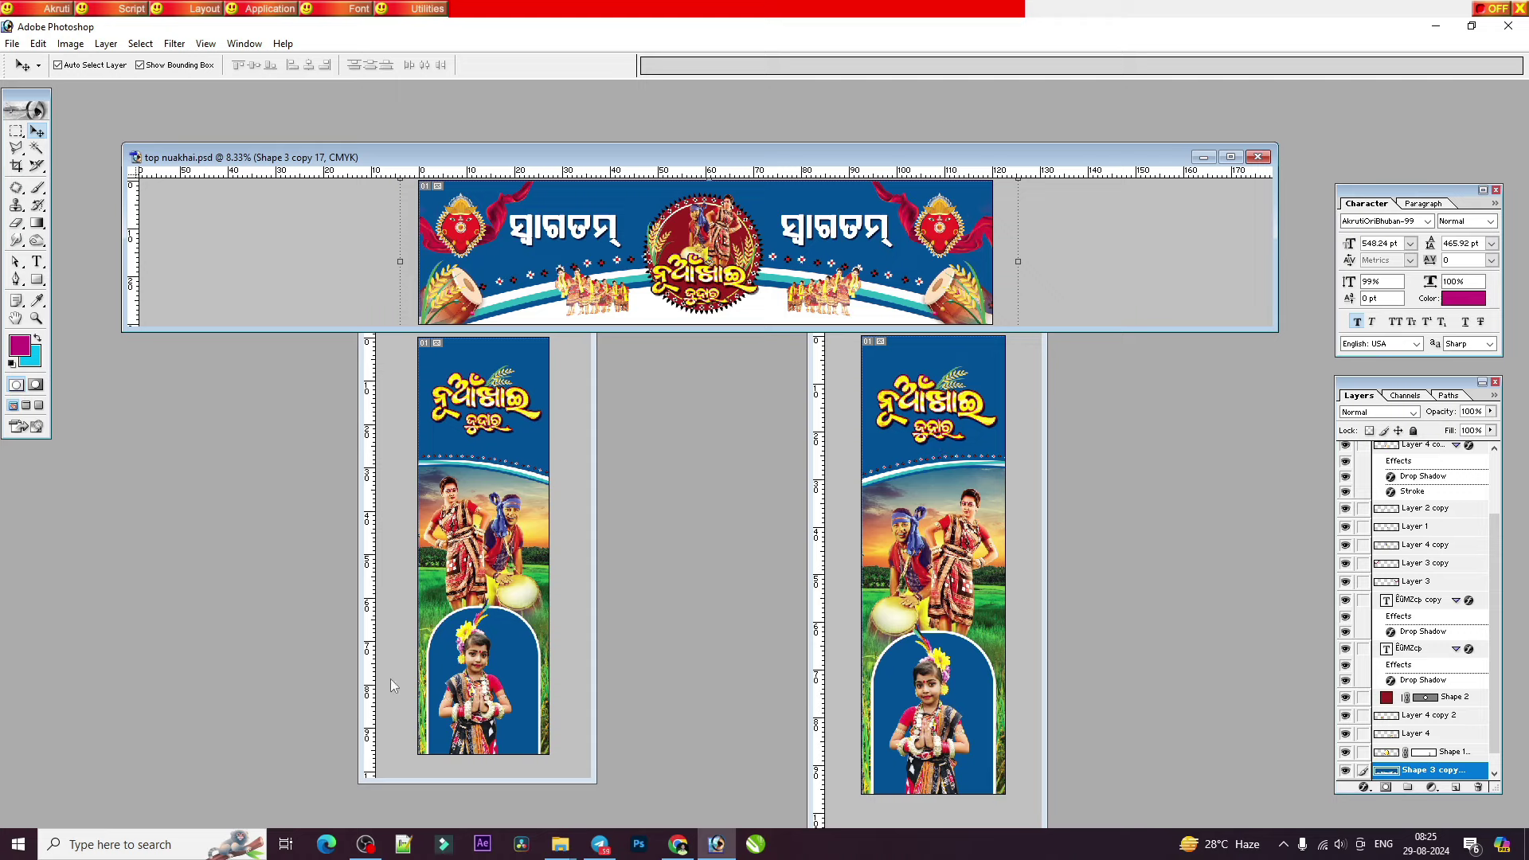
key("ctrl+0")
key("ctrl+0")
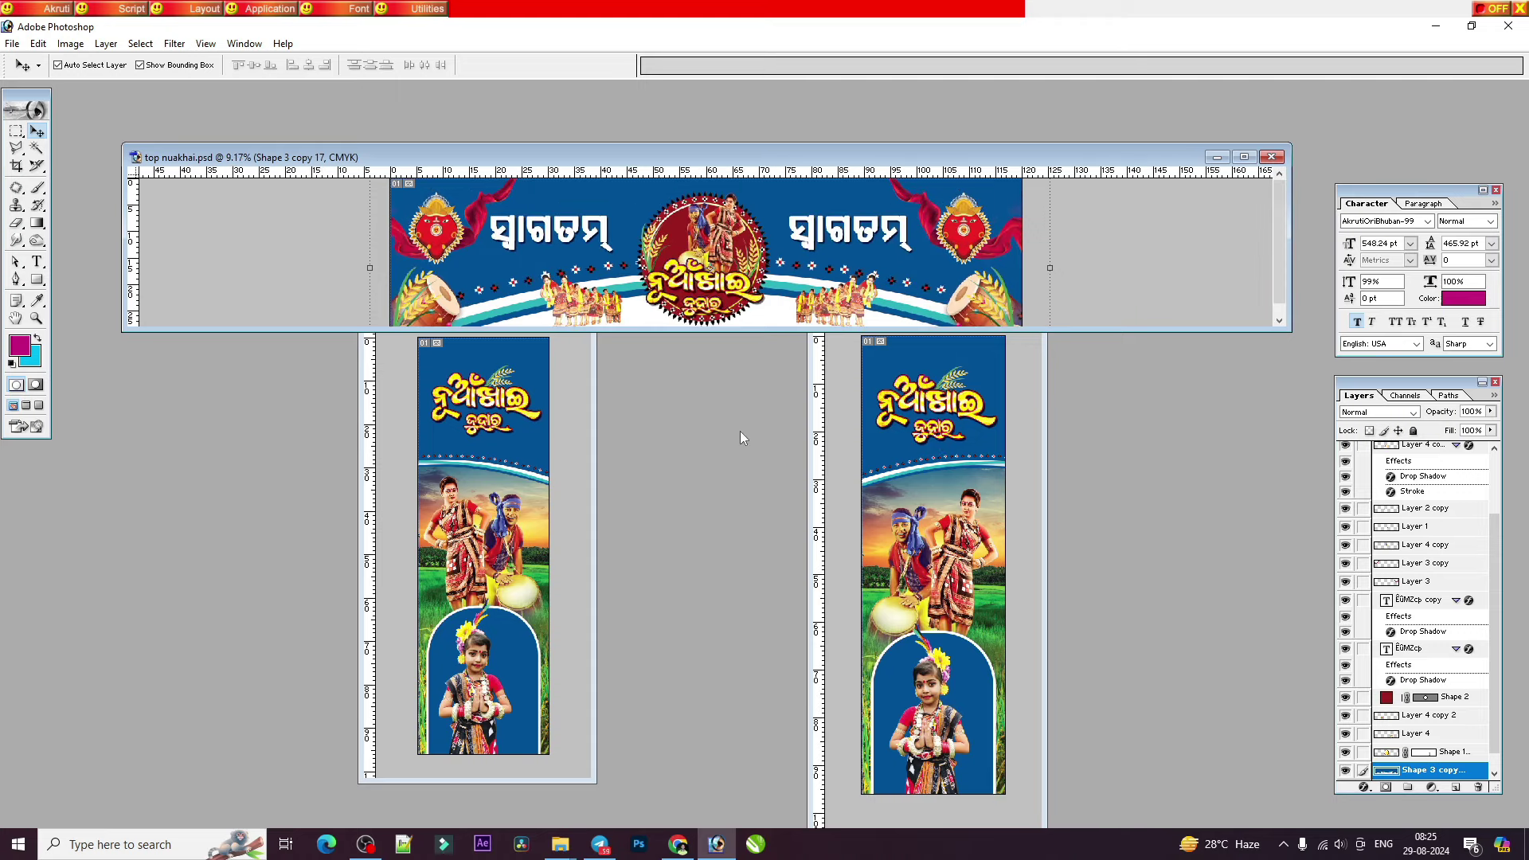
left_click_drag(843, 331, 839, 335)
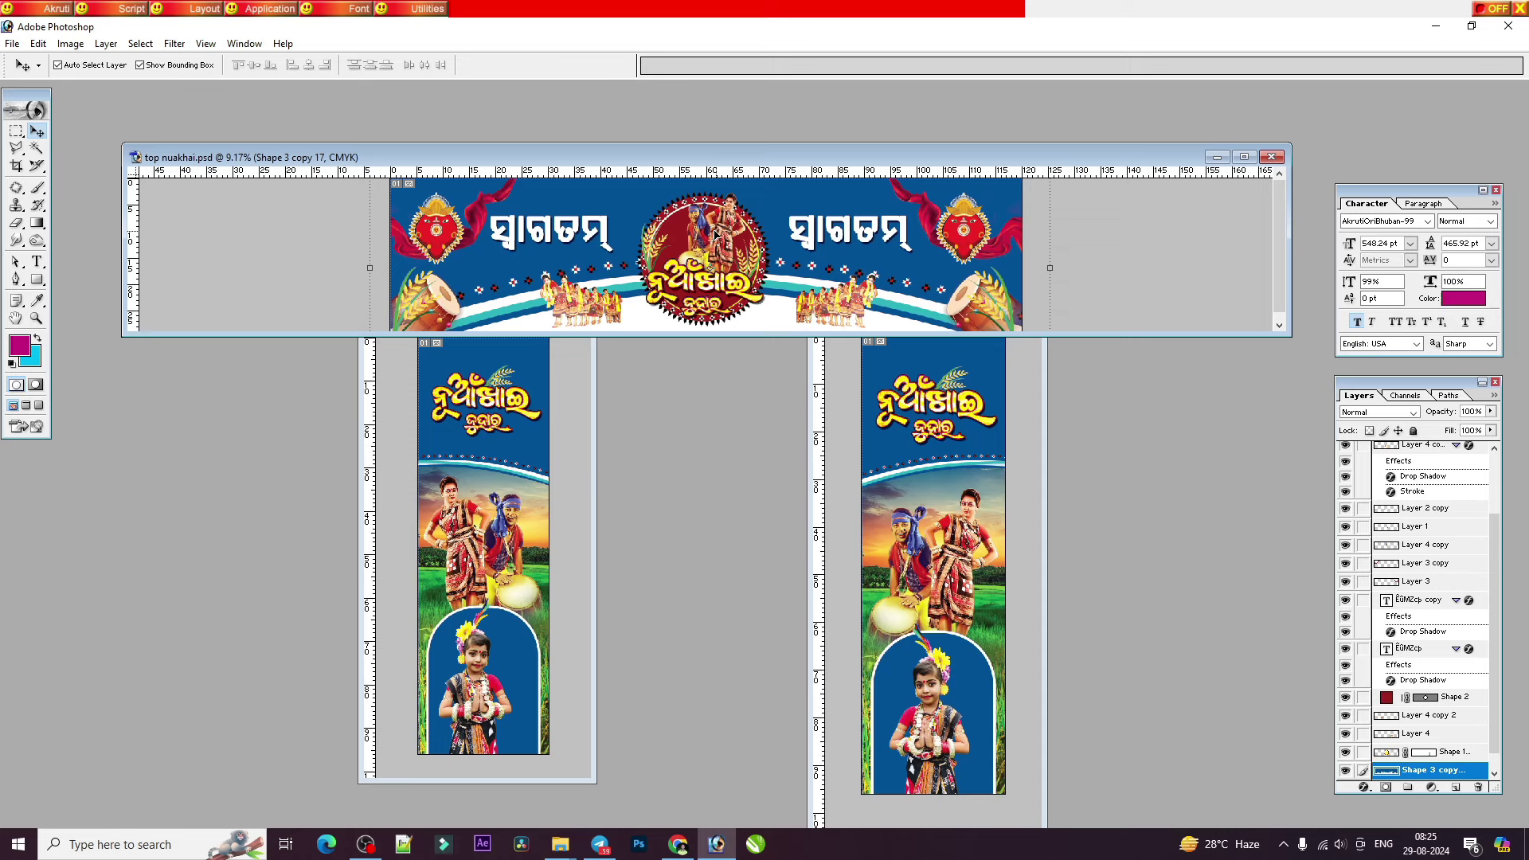
Step: Copy the Shape 1 copy emblem into piller 2 at bottom-right and send it to back
left_click(669, 218)
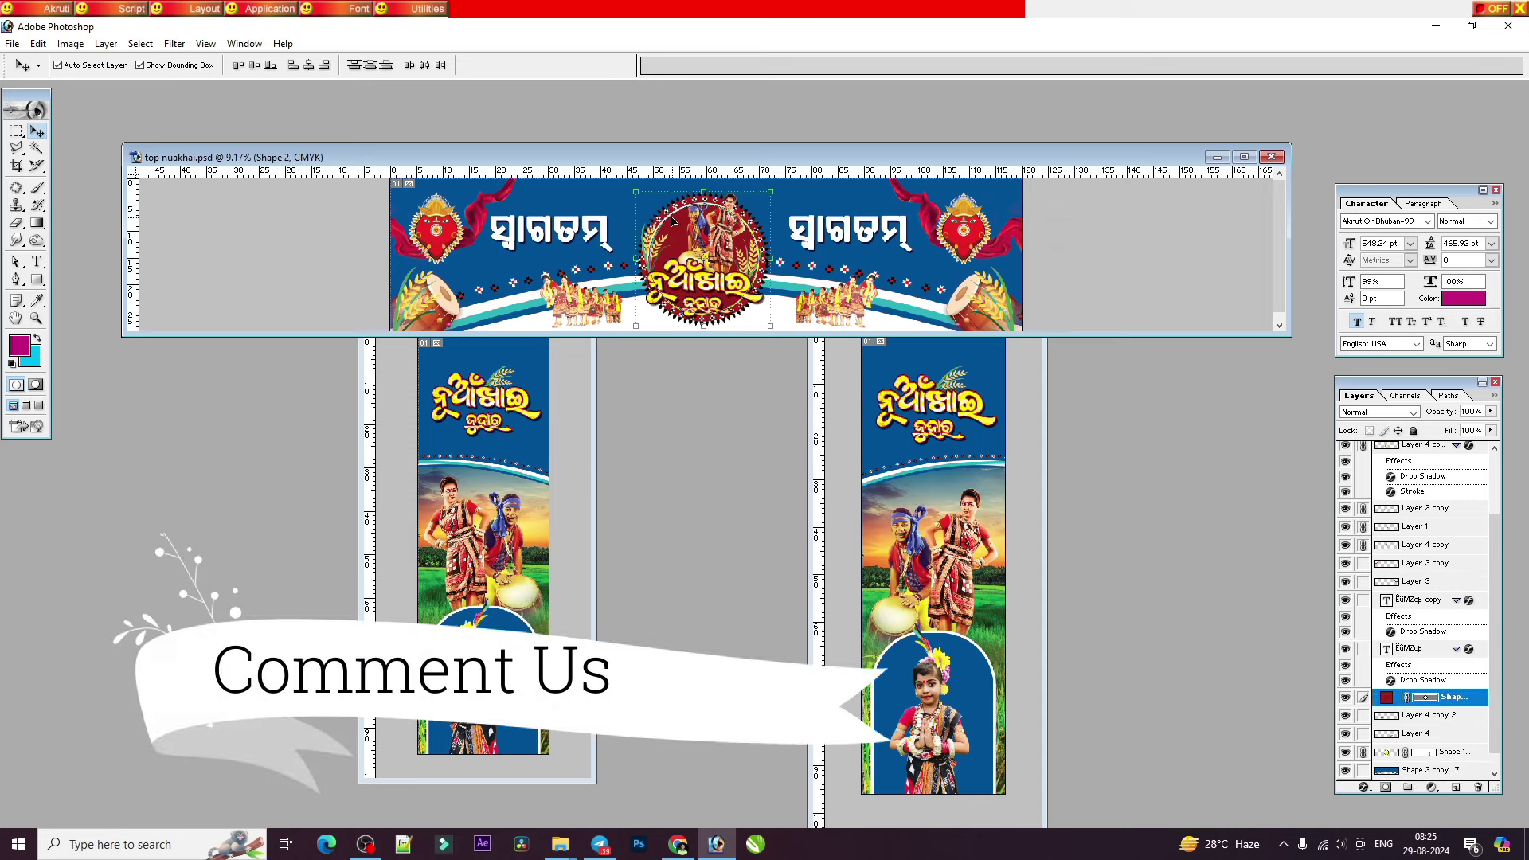
right_click(678, 216)
left_click(716, 220)
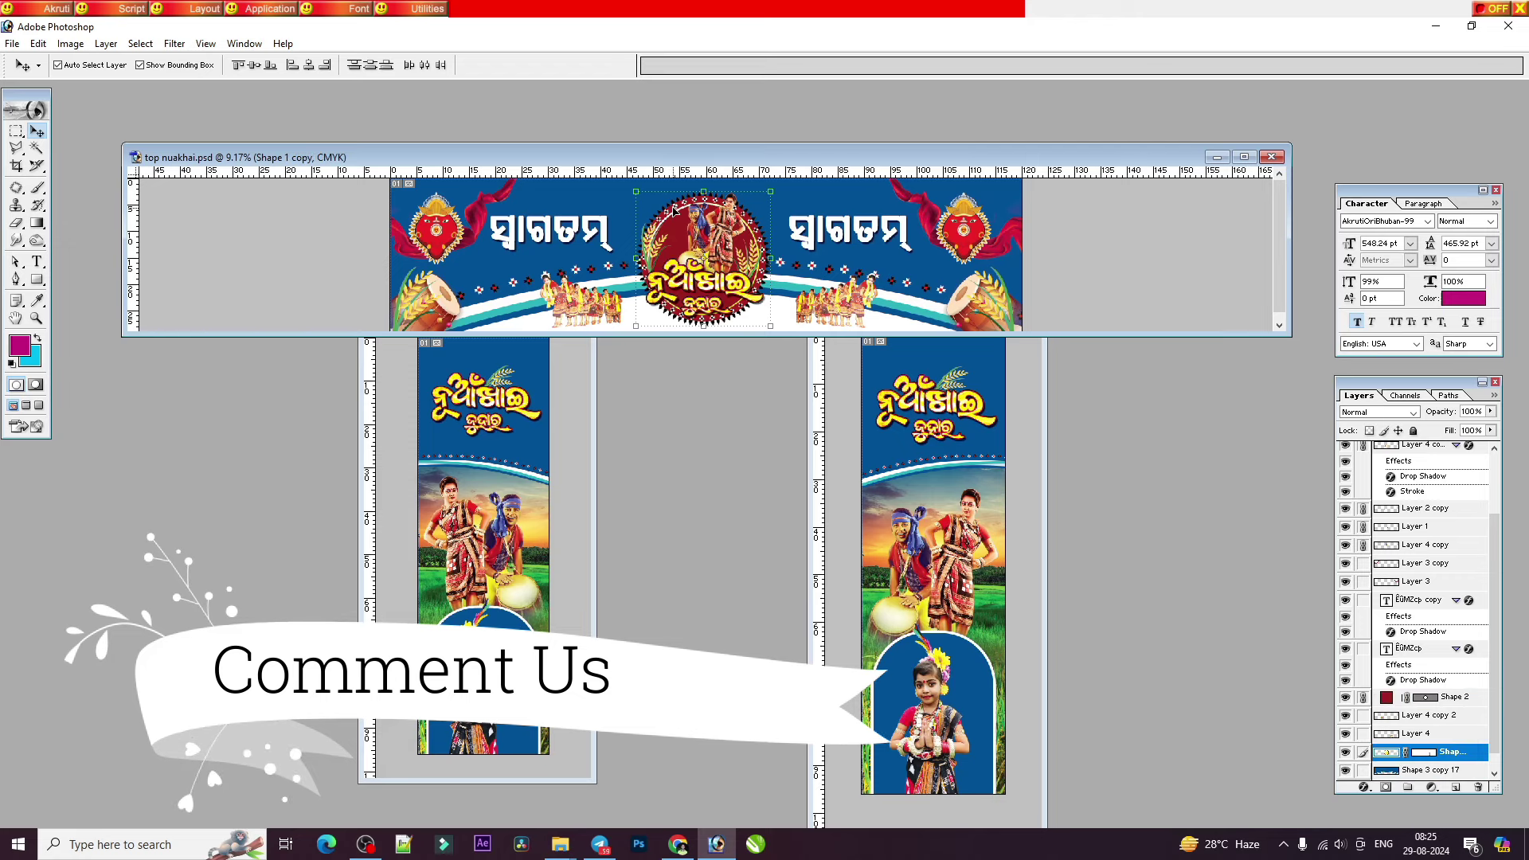
left_click_drag(674, 210, 970, 705)
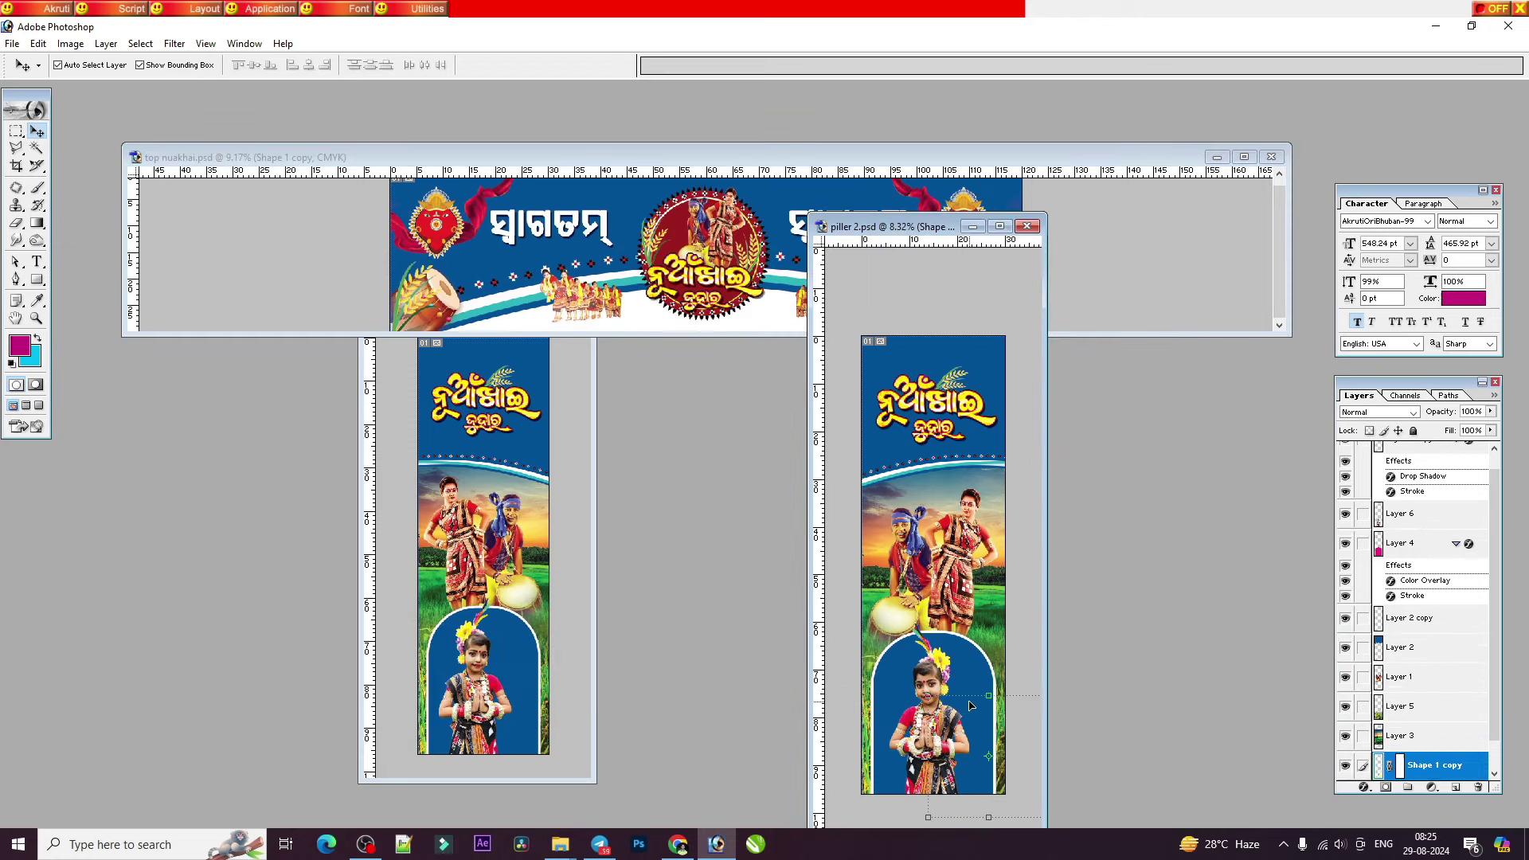
mouse_move(975, 729)
left_mouse_down()
mouse_move(995, 773)
mouse_move(887, 783)
left_mouse_up()
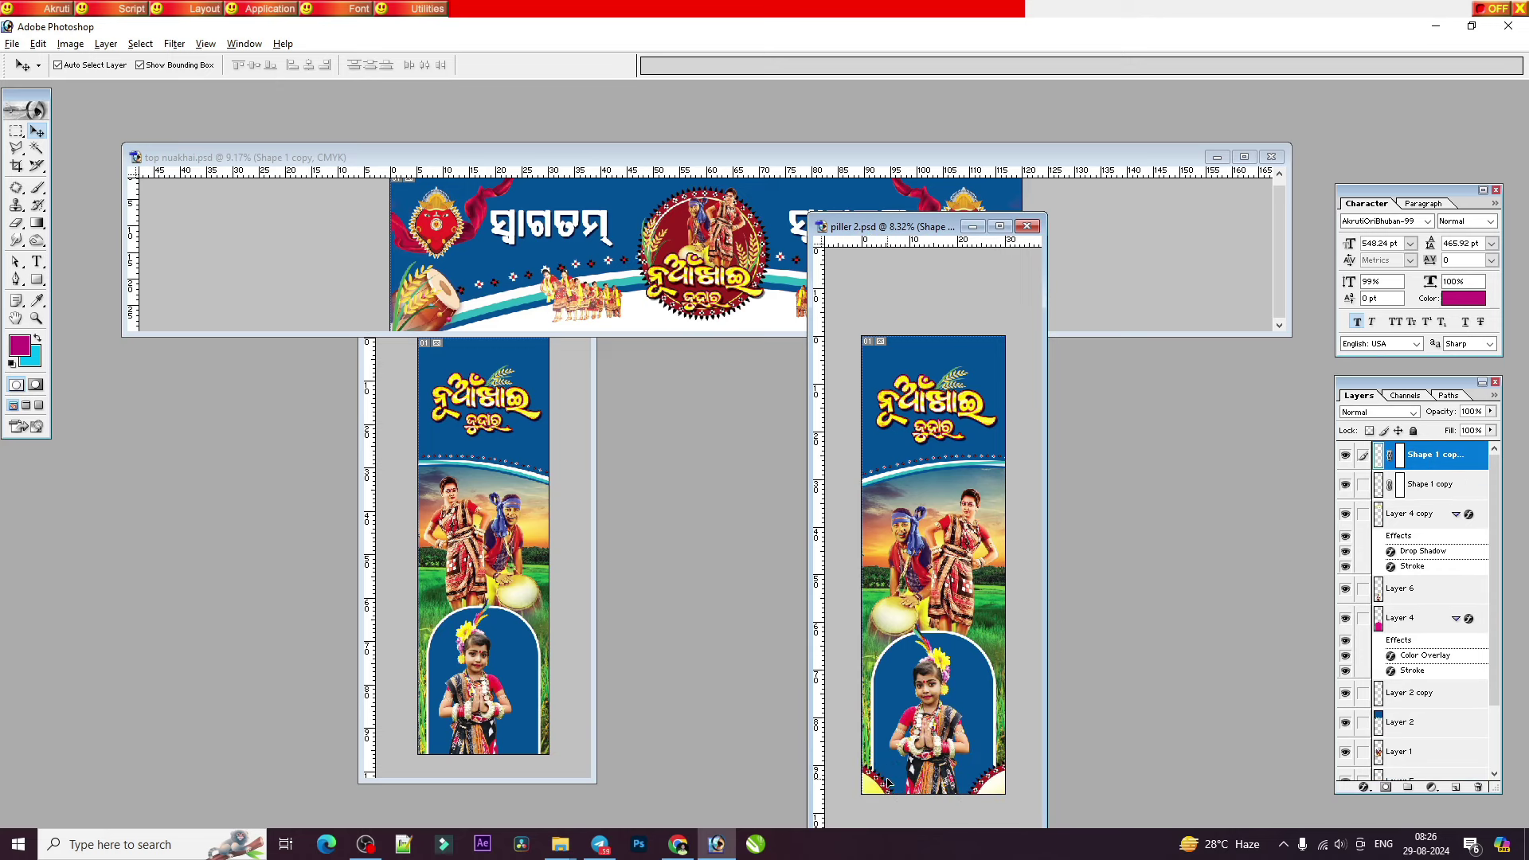
key("alt")
key("alt")
key("ctrl+shift+bracketleft")
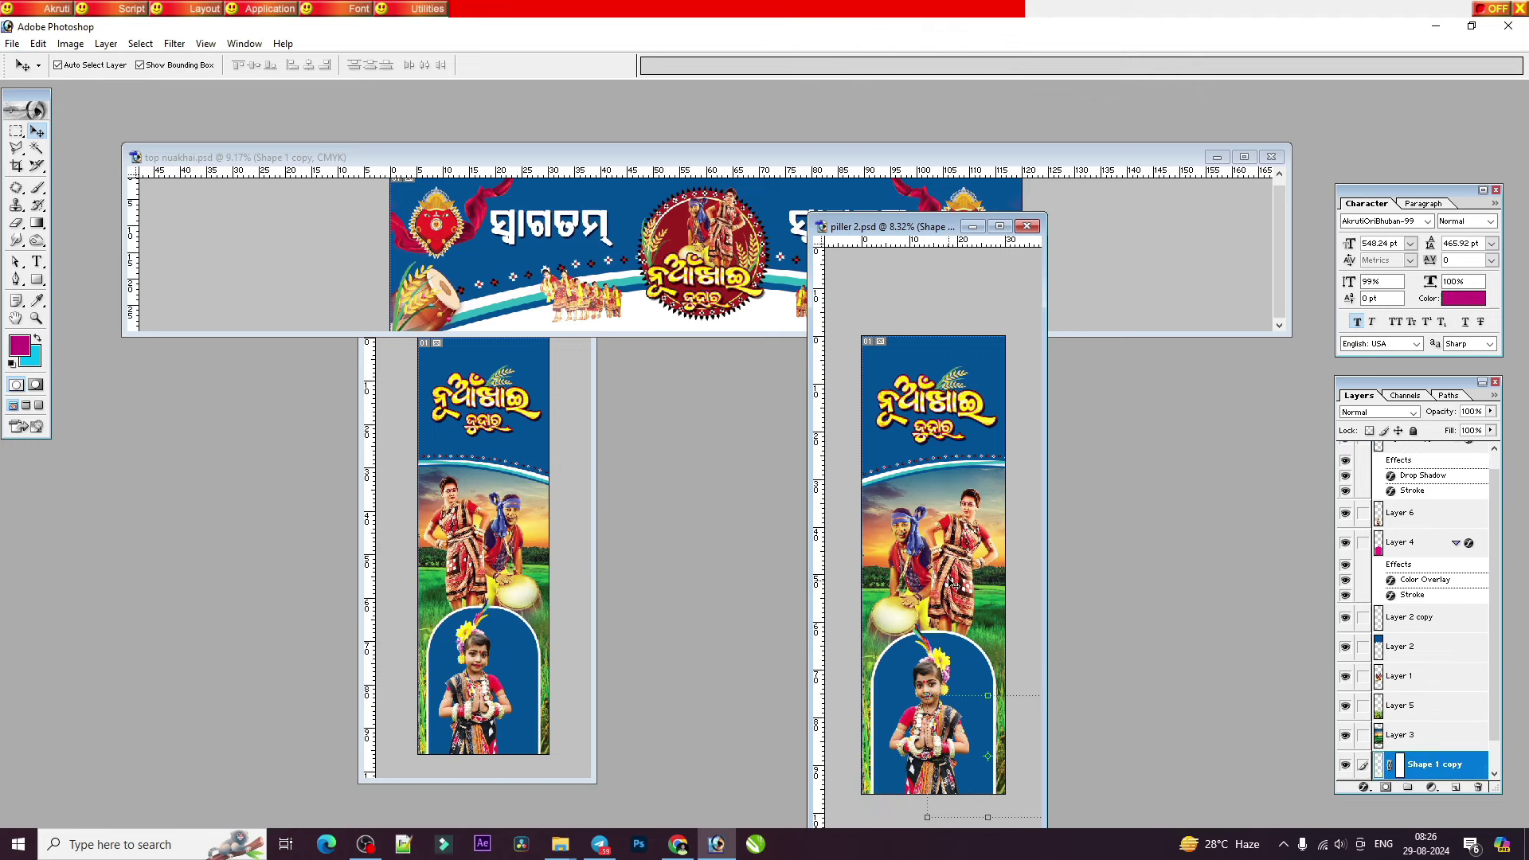
Step: Close the top nuakhai arch document
left_click(428, 399)
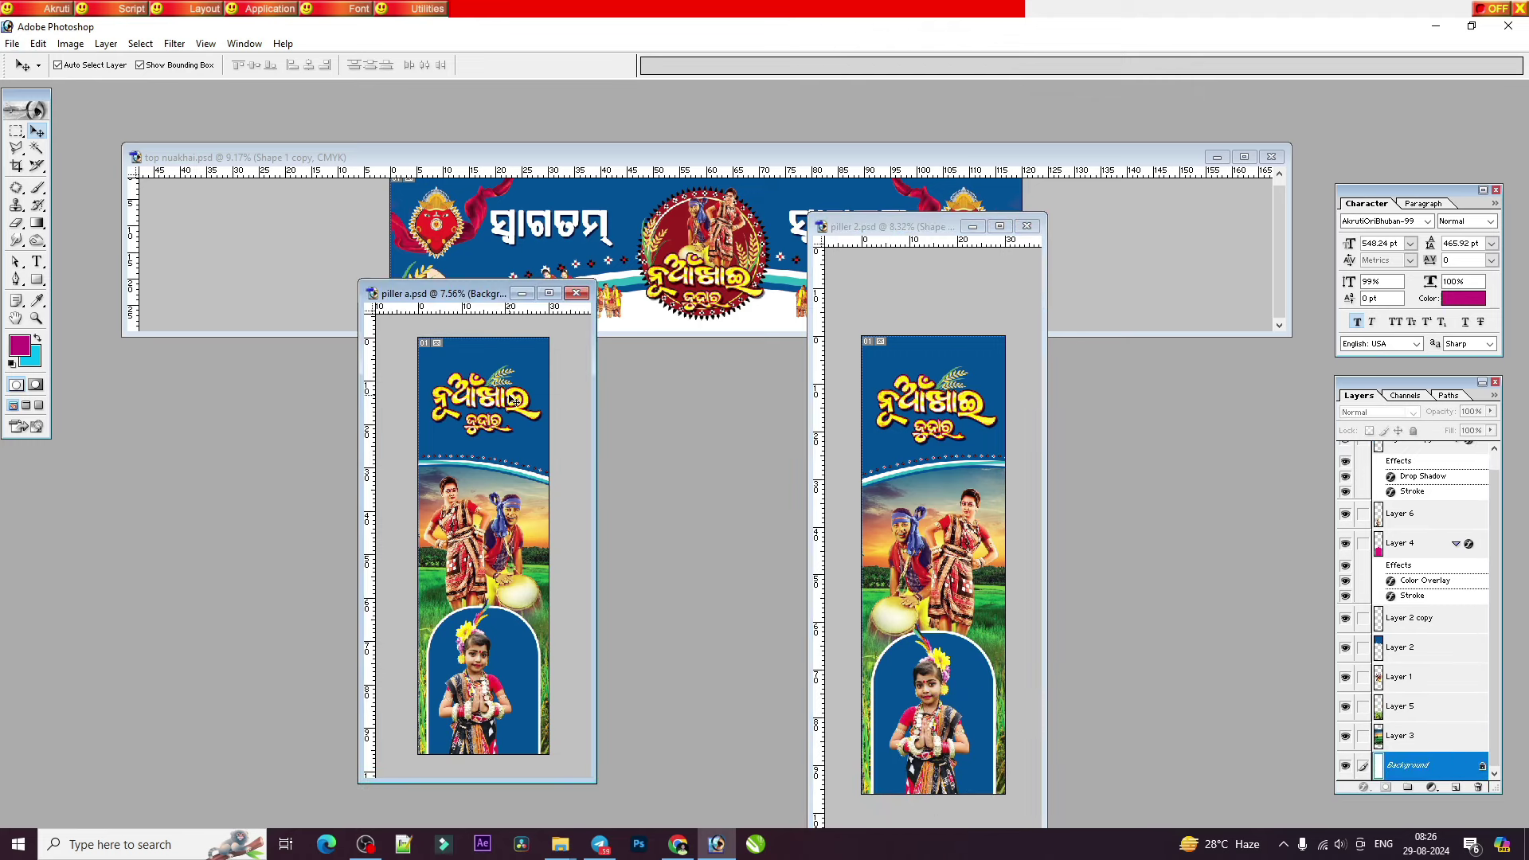
left_click(799, 196)
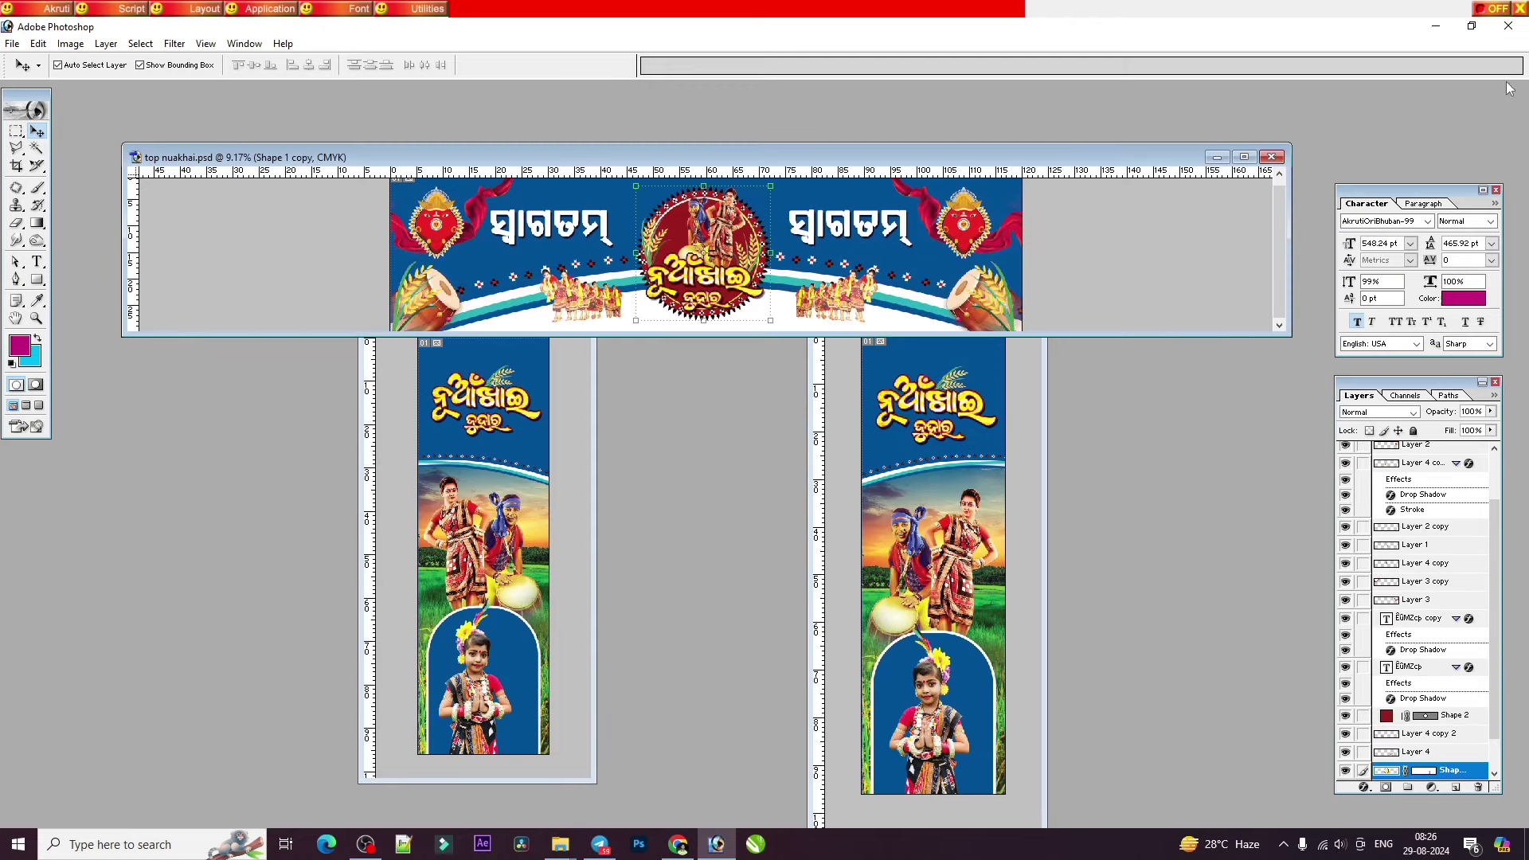
left_click(1272, 156)
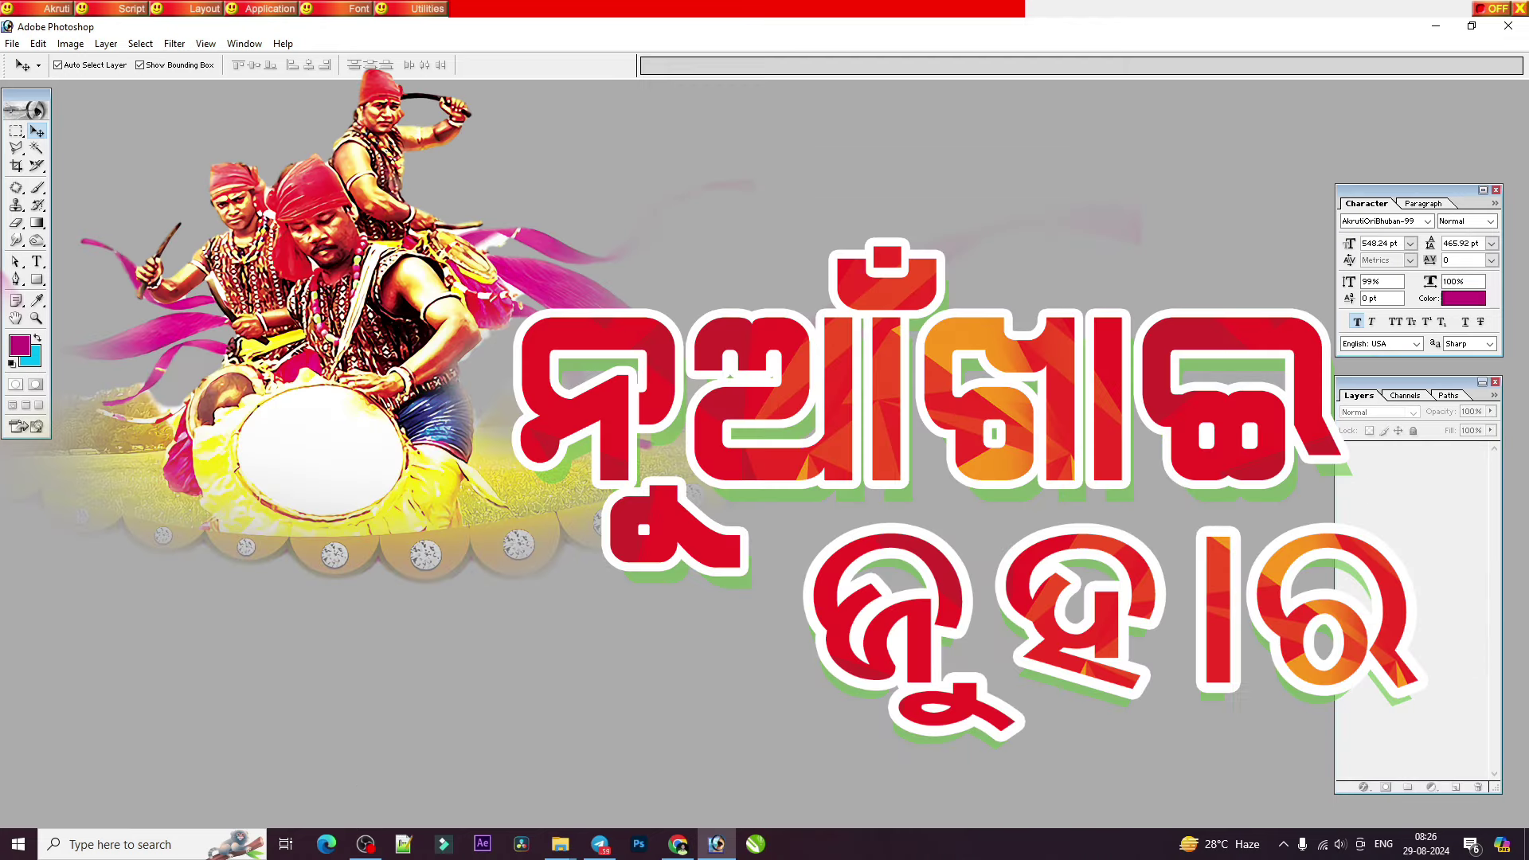